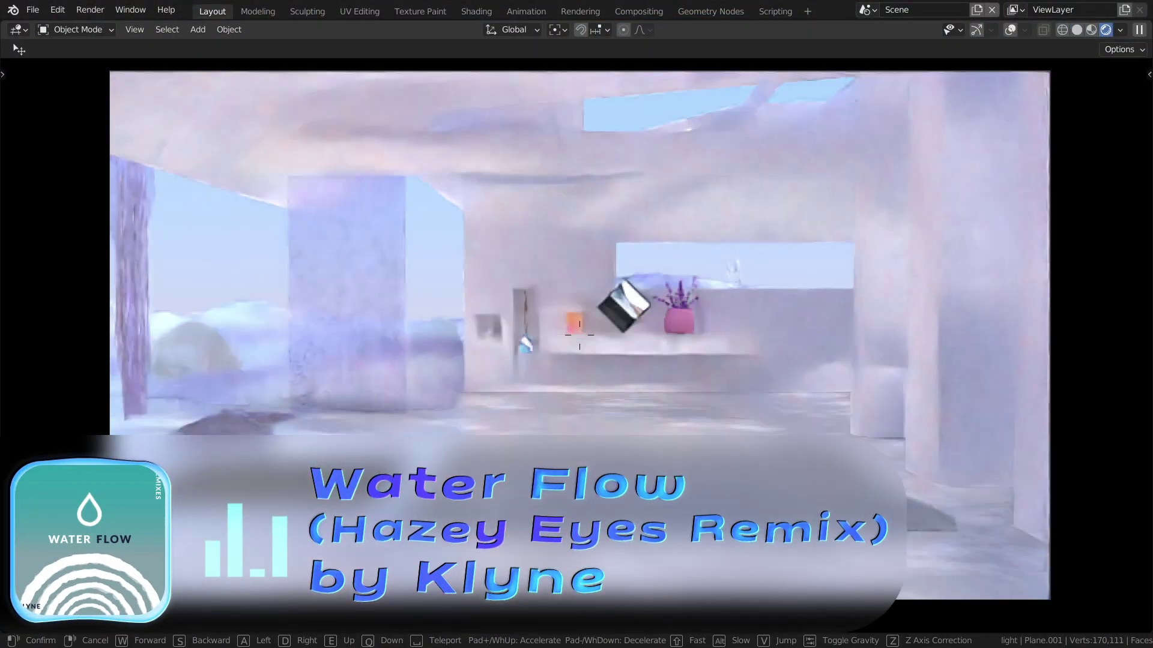
key(w)
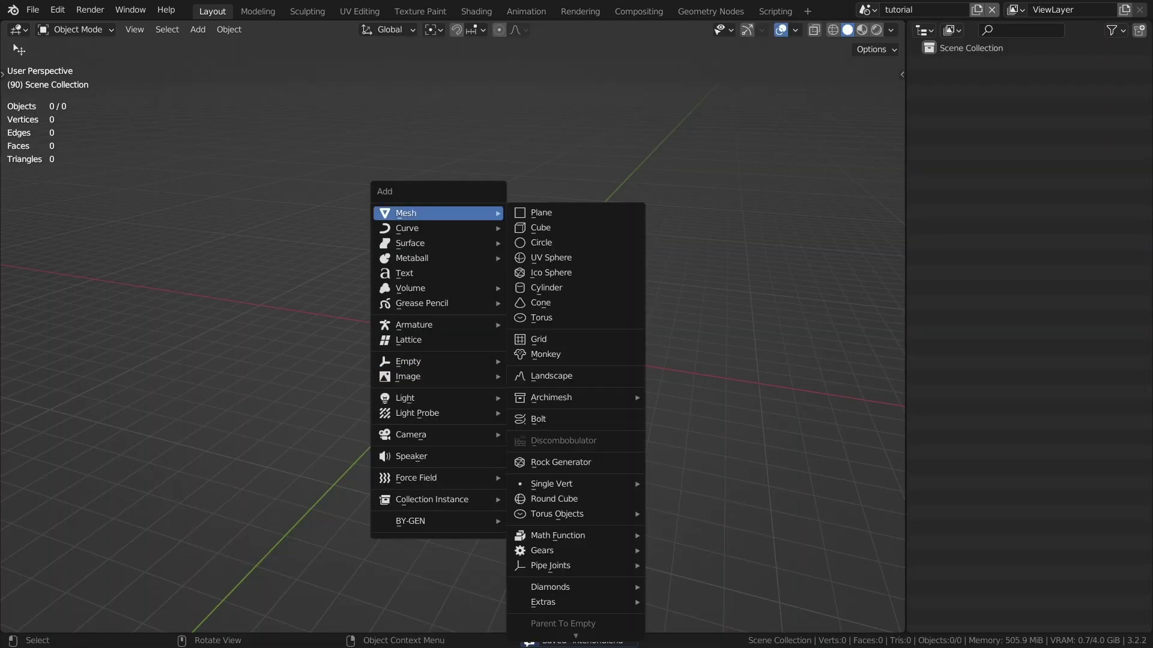
Add a plane mesh and scale it up as the scene's floor.
click(540, 211)
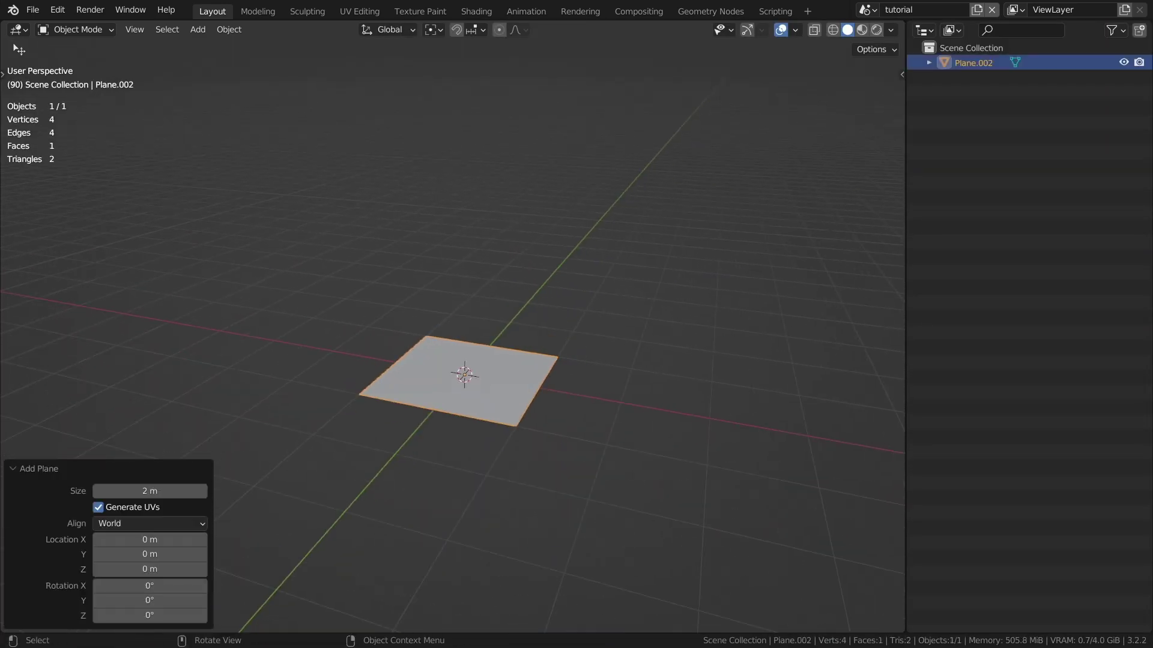
key(s)
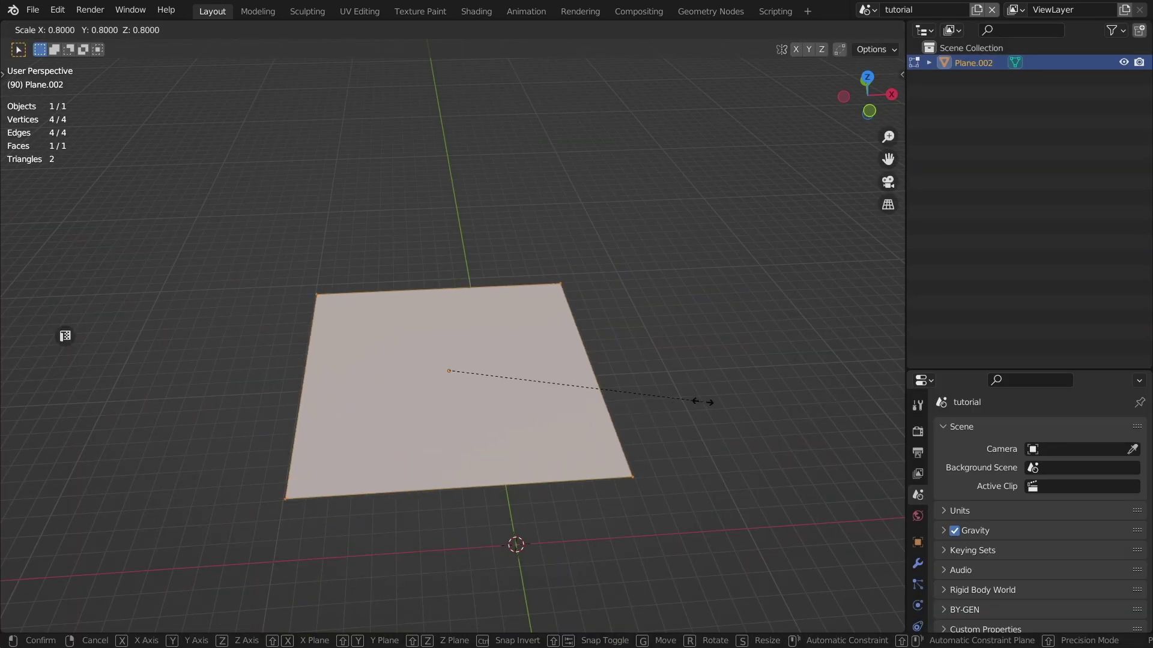
key(Return)
Divide the floor plane's mesh with a centred loop cut, followed by further loop cuts.
key(Tab)
key(ctrl+r)
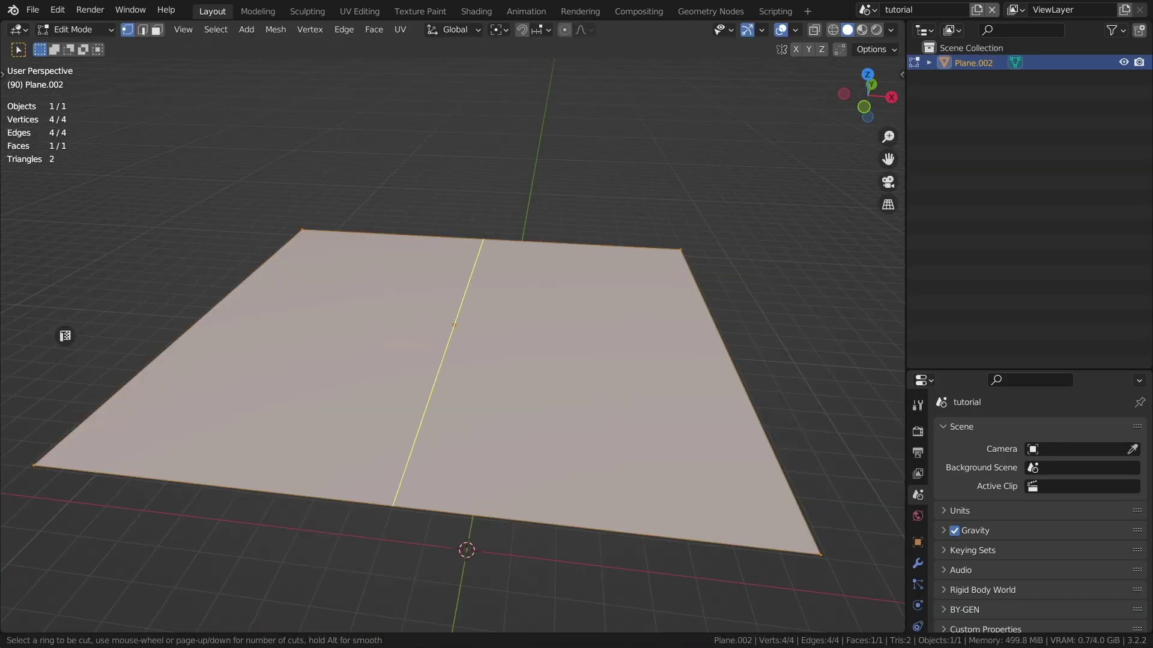
click(454, 325)
right_click(454, 325)
key(ctrl+r)
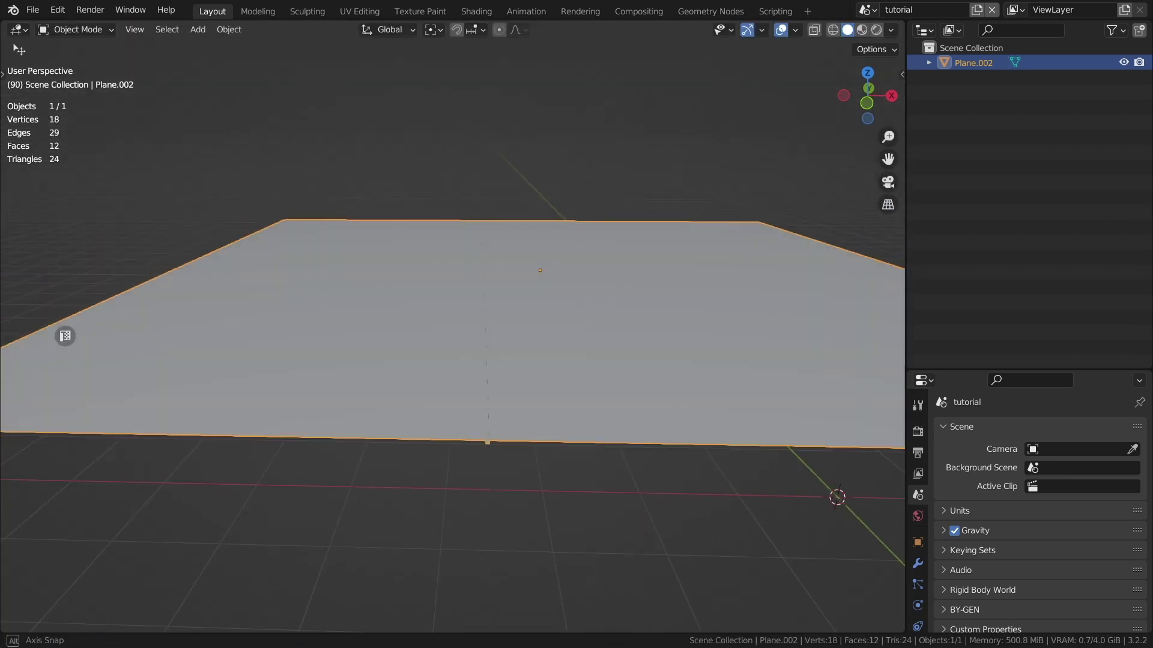
Deselect the floor plane and add a separate grid mesh for the terrain.
key(alt+a)
key(shift+a)
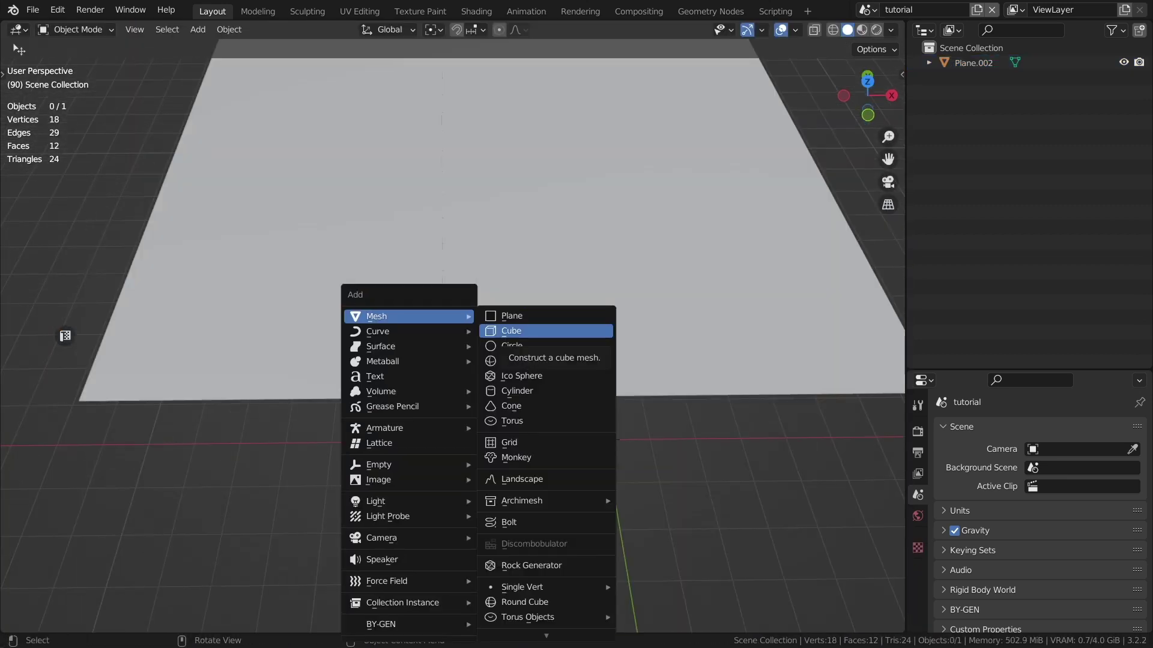
click(516, 442)
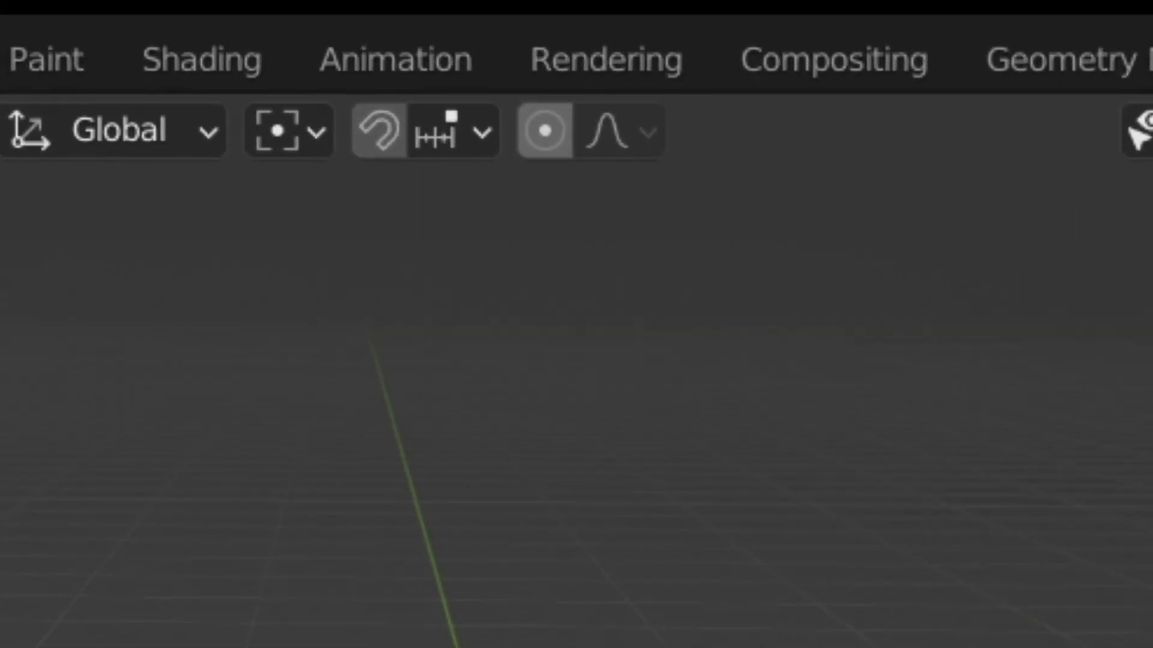
Enable proportional editing and raise smooth hills on one side of the terrain grid by moving vertices along Z.
key(o)
key(g)
key(z)
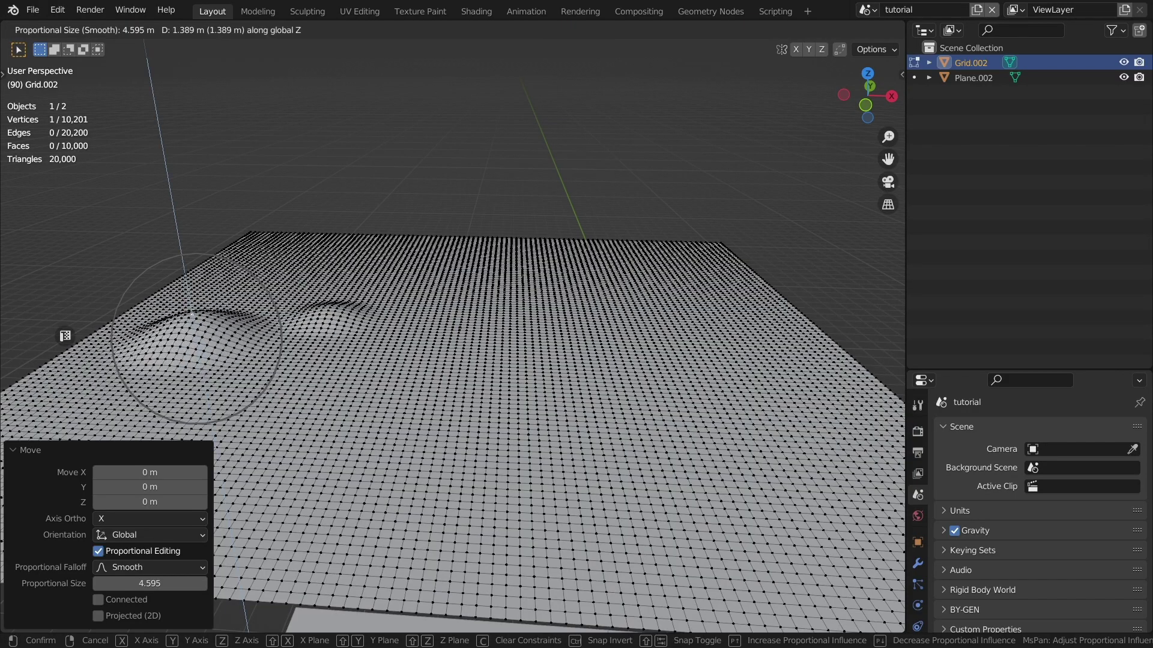
click(64, 335)
key(g)
key(z)
click(64, 336)
scroll(64, 335, up, 3)
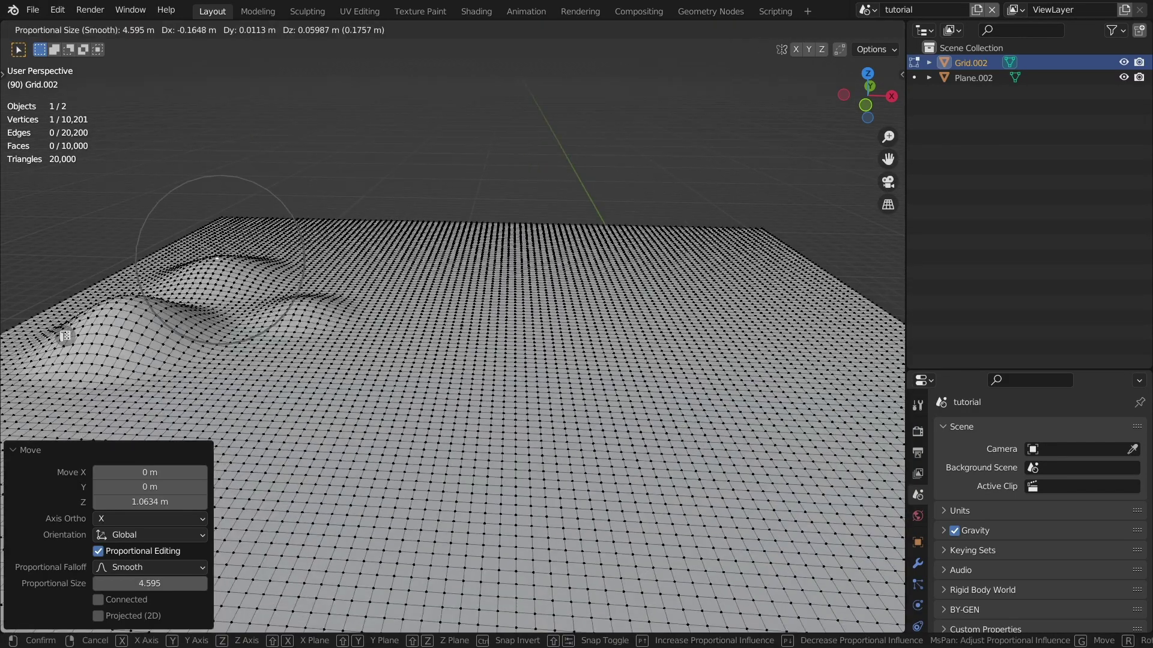
Raise further hills across the terrain grid along Z, varying the proportional influence size up to about 6.7 m.
key(g)
key(z)
scroll(64, 336, down, 7)
click(65, 336)
key(g)
key(z)
click(65, 336)
key(g)
key(z)
scroll(64, 335, up, 7)
click(64, 336)
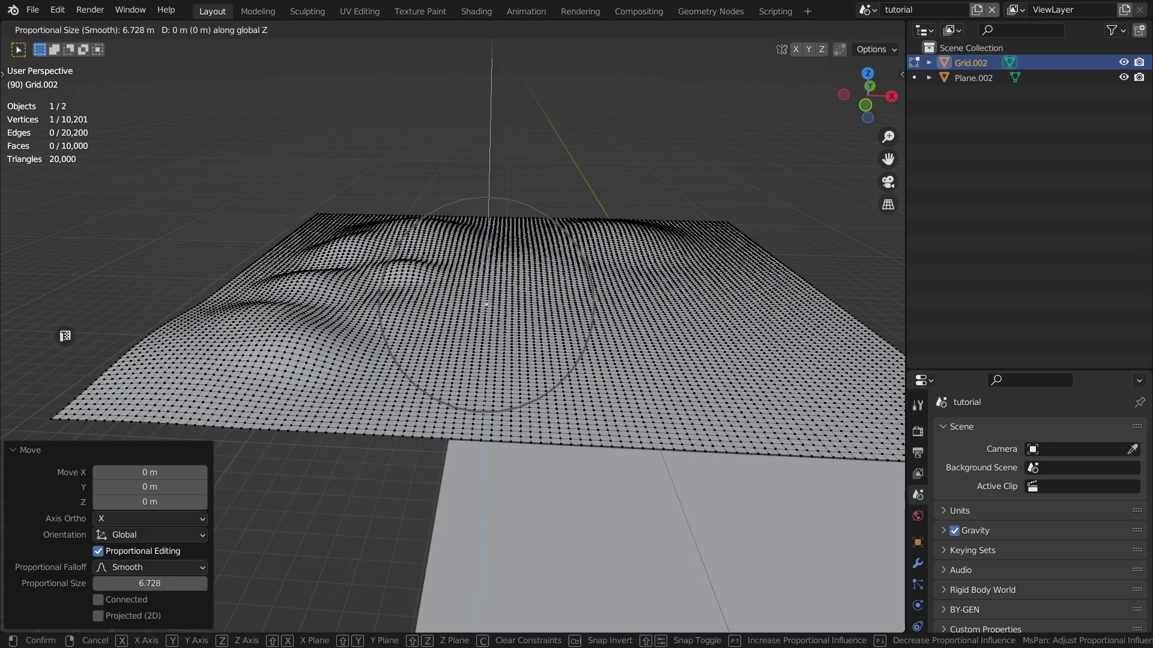
key(g)
key(z)
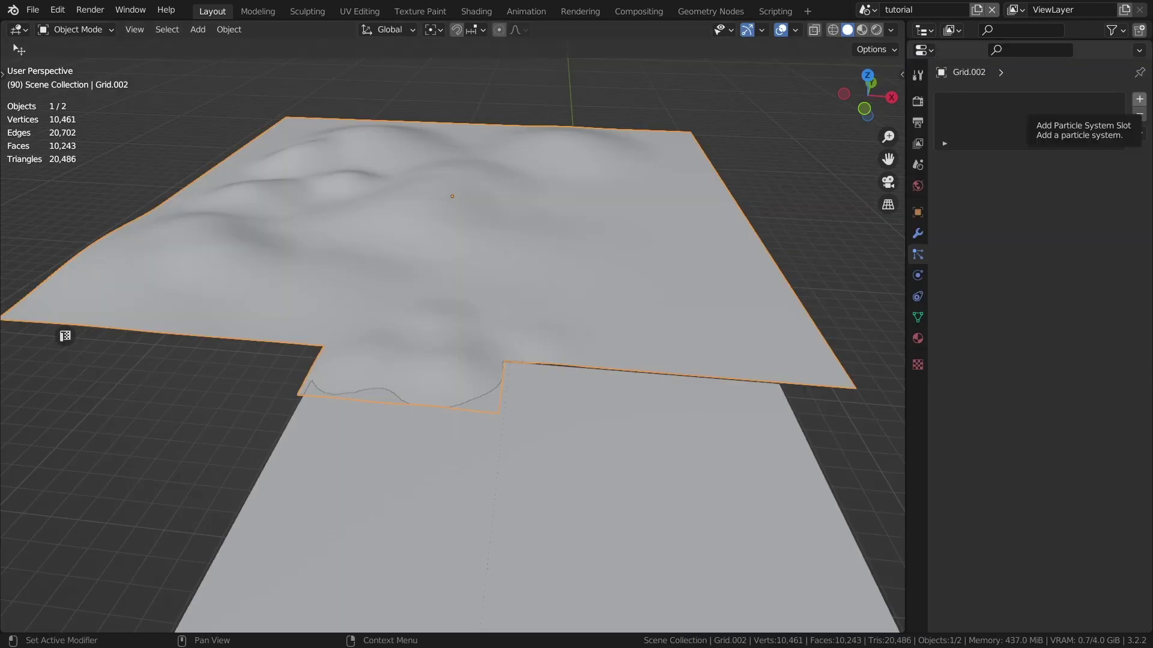
Add a particle system to the terrain grid, set it to Hair and enable the Advanced options.
click(1139, 99)
click(1093, 181)
click(1048, 199)
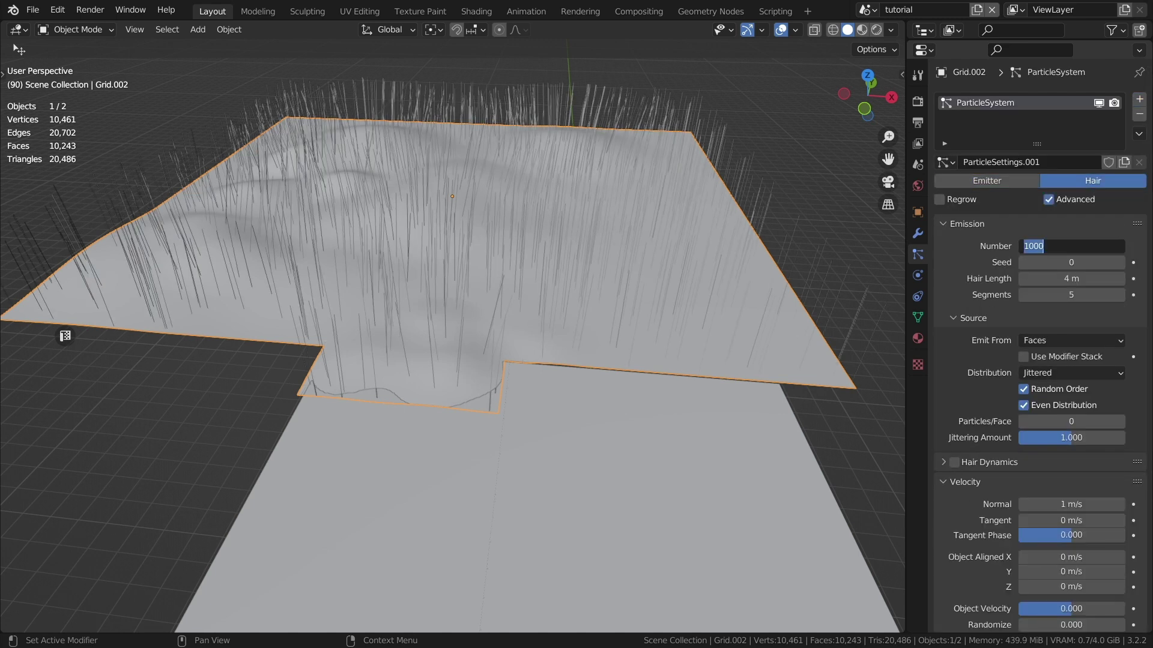
Set the hair number to 2500 and length to 0.1 m, and emit the strands from vertices.
key(Tab)
key(Tab)
text(0.1)
key(Return)
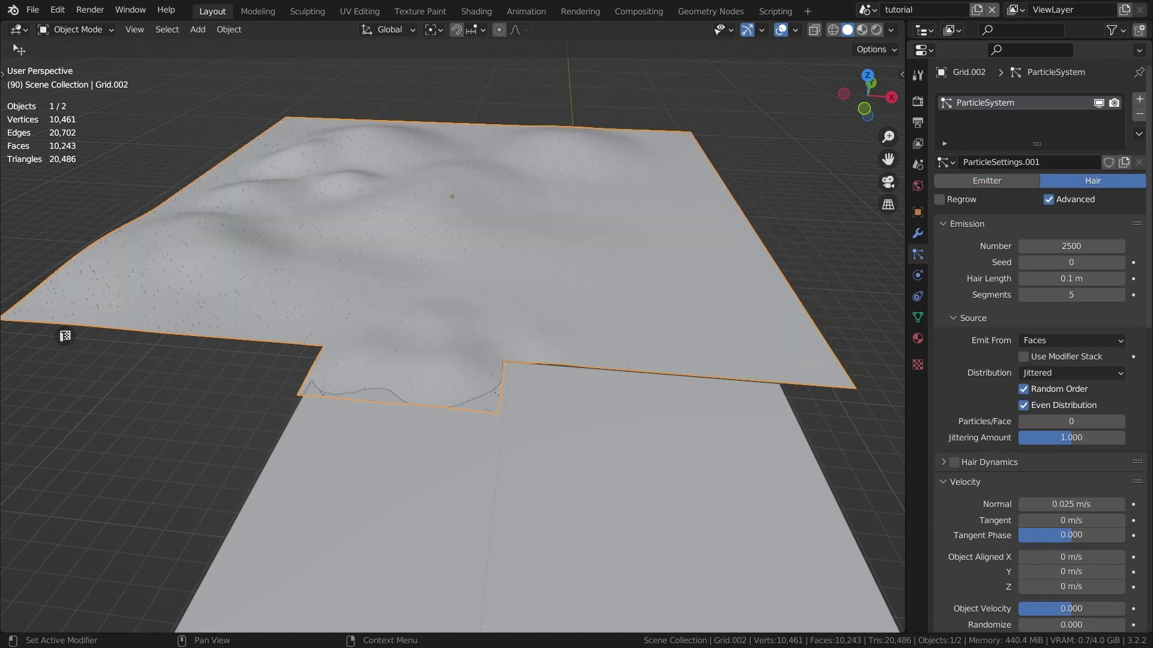
click(1071, 358)
scroll(1071, 358, down, 2)
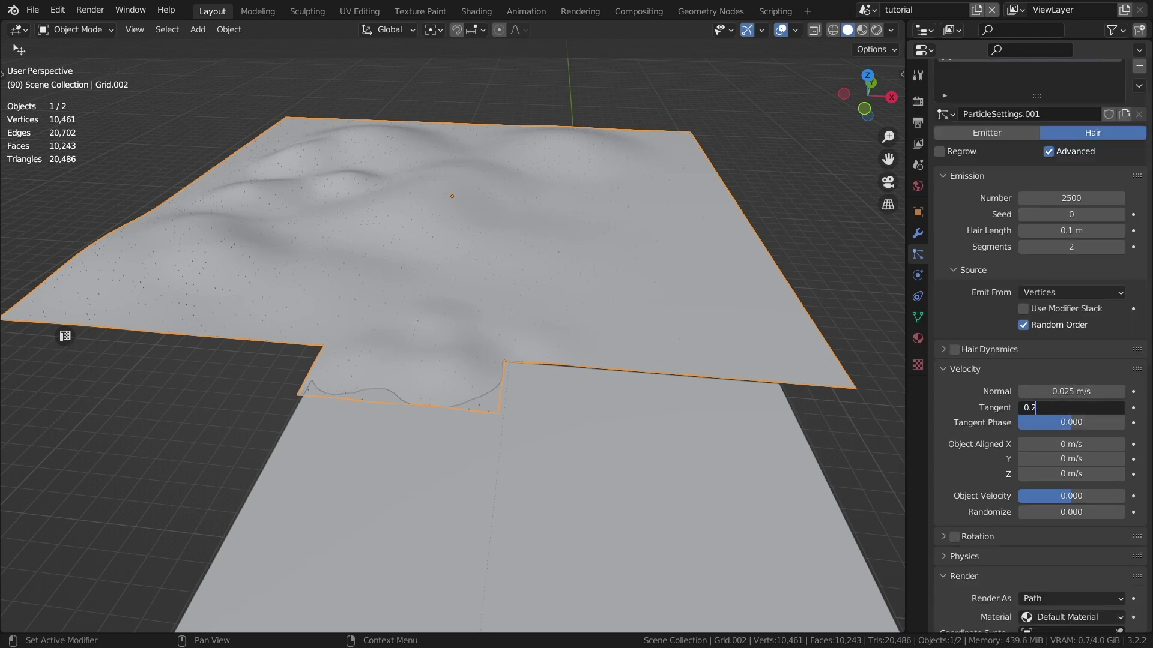
Turn on interpolated children for the hair and set their clump to 0.025 and shape to 0.2.
scroll(1071, 408, down, 20)
click(1107, 254)
click(1071, 460)
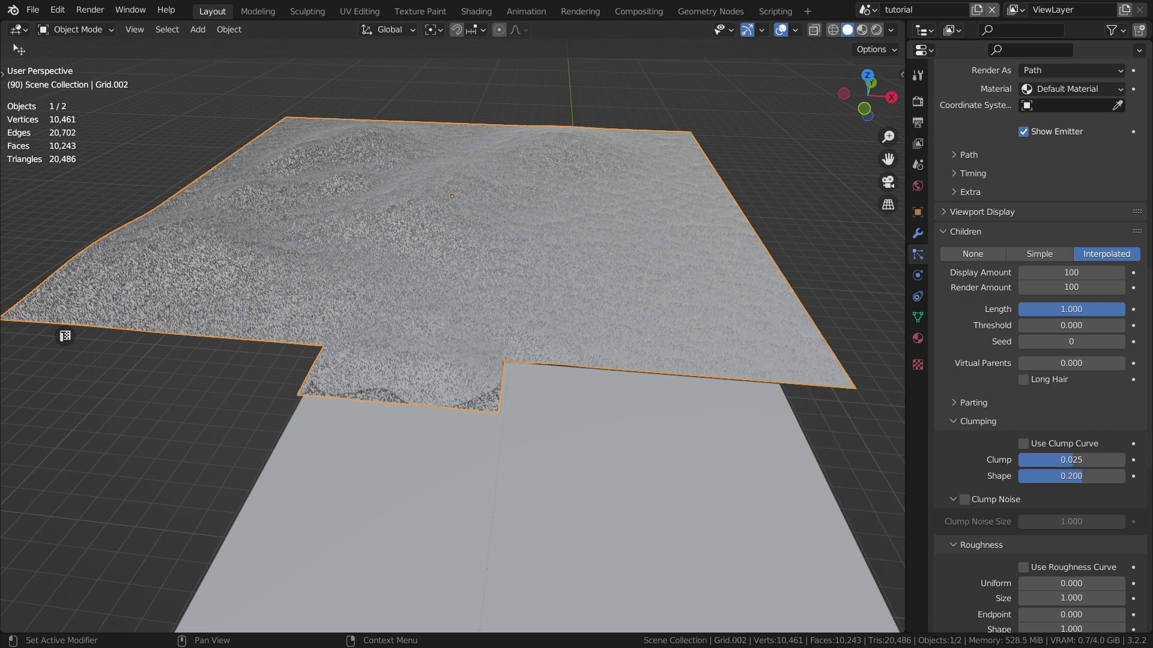
Enable clump noise for the grass hair and set its random roughness to 0.5.
click(964, 499)
scroll(1071, 499, down, 6)
click(1071, 502)
text(0.5)
key(Return)
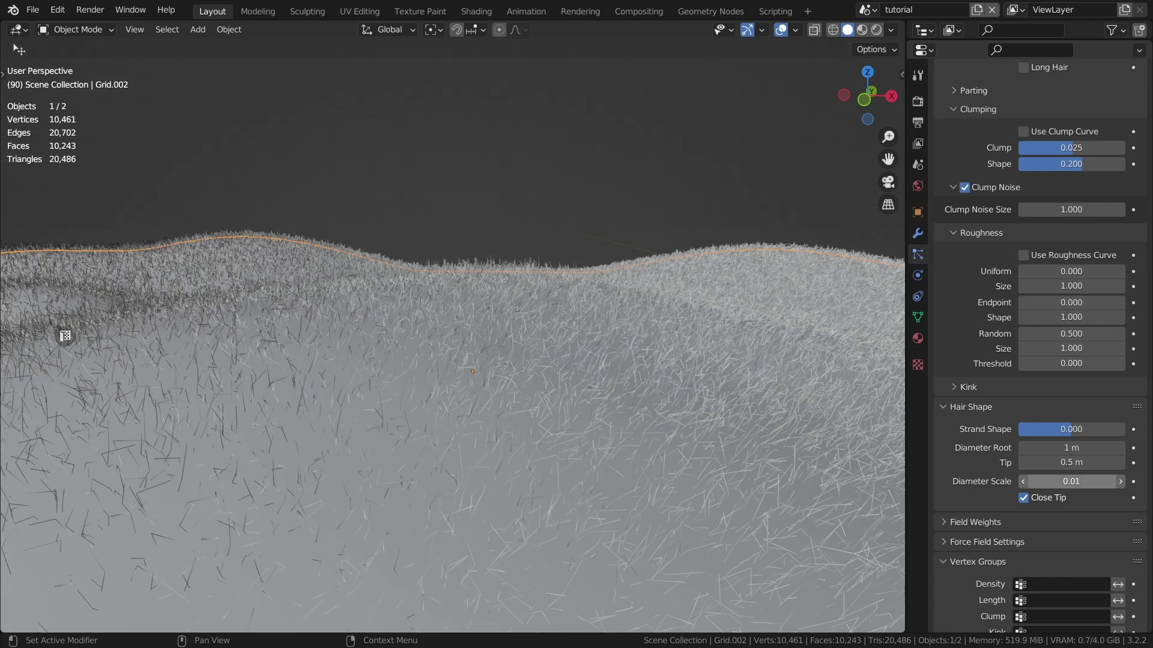
Put the terrain grid into Weight Paint mode for masking the grass.
scroll(1040, 349, down, 6)
key(ctrl+Tab)
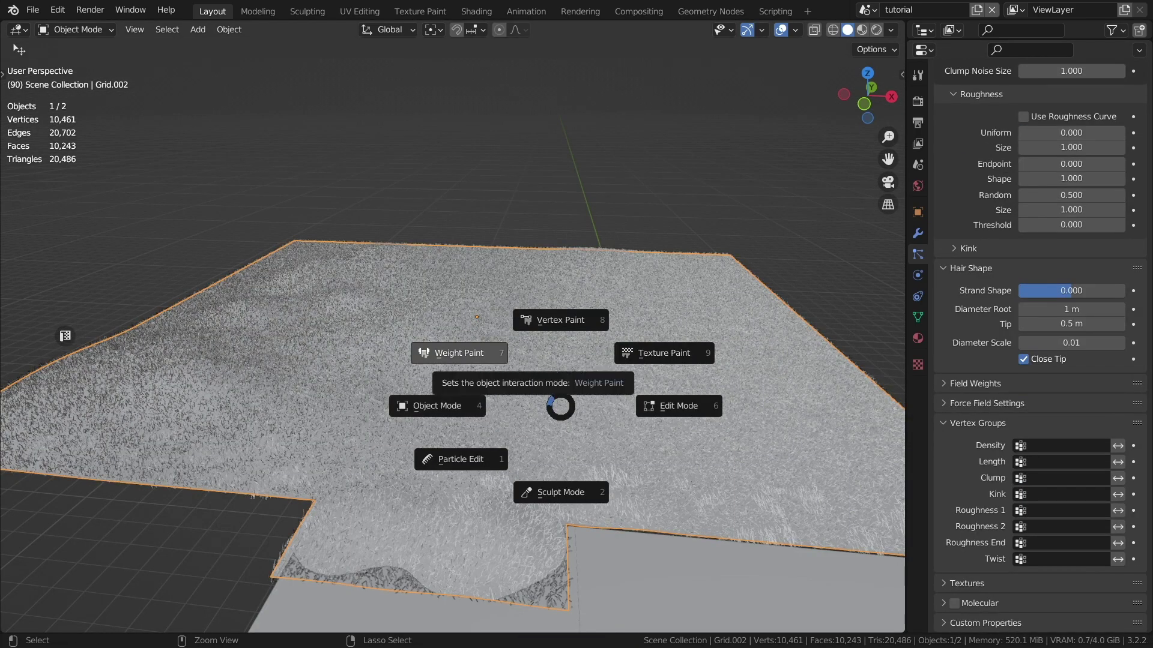
click(477, 317)
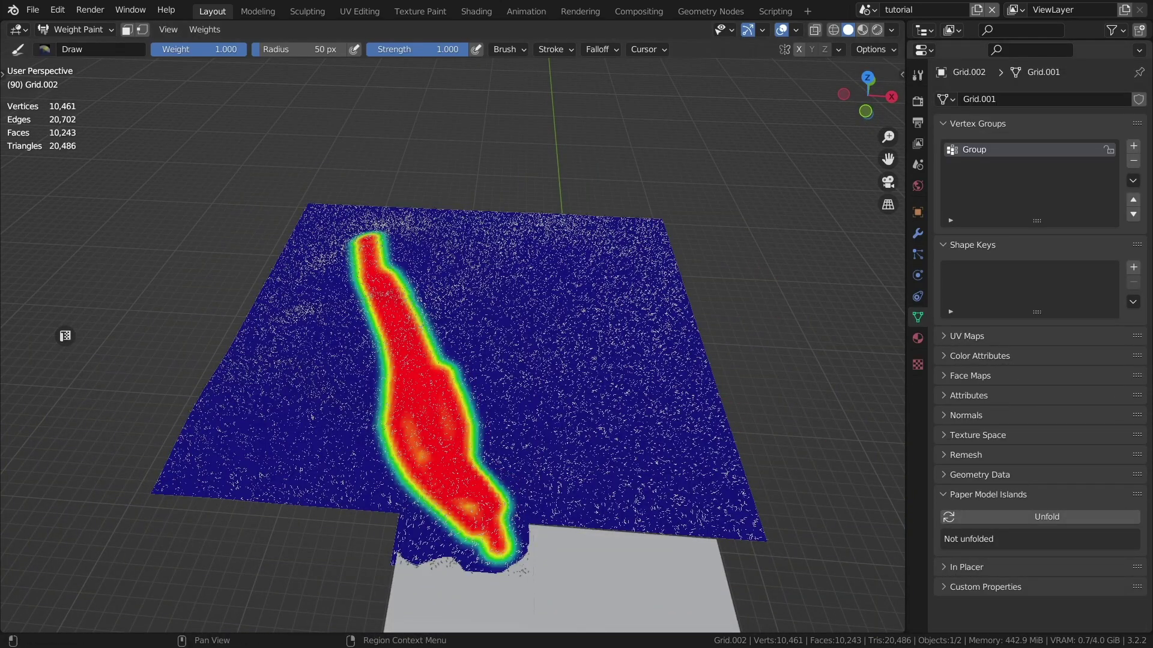
Assign the painted vertex group "Group" as the hair particle system's density.
click(918, 254)
scroll(1040, 337, down, 15)
click(1068, 446)
key(Return)
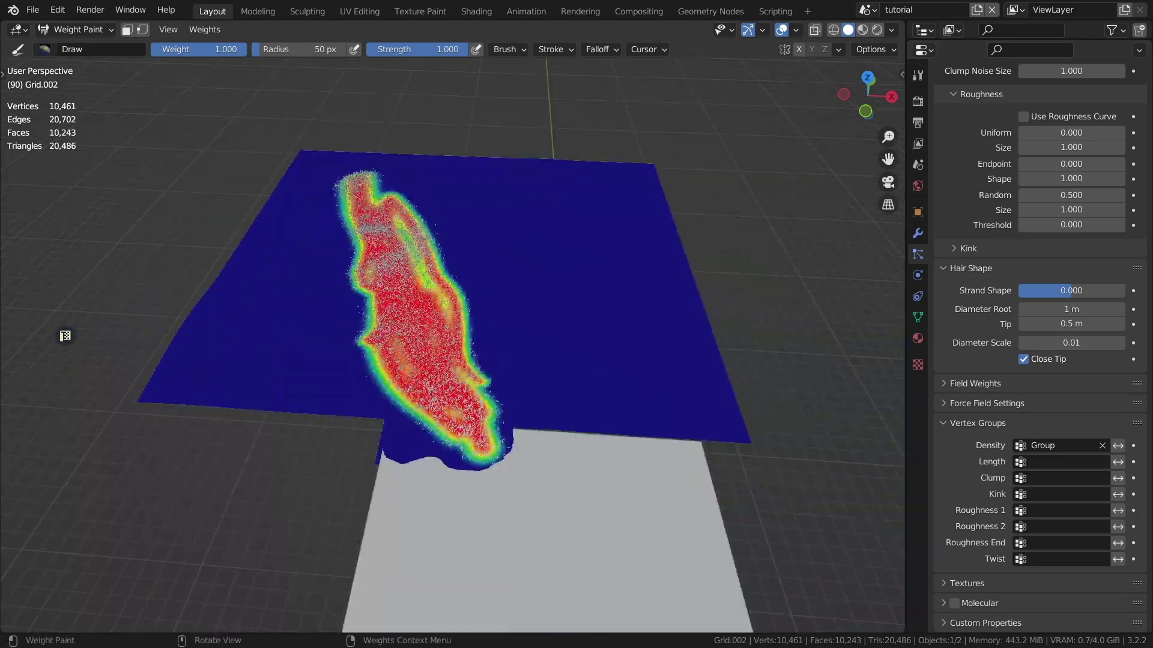
Paint full weight over the hills and the near terrain extension to spread the grass, and leave Weight Paint mode.
drag(373, 198, 624, 225)
mouse_move(600, 264)
mouse_down()
mouse_move(313, 252)
mouse_move(618, 270)
mouse_move(336, 210)
mouse_up()
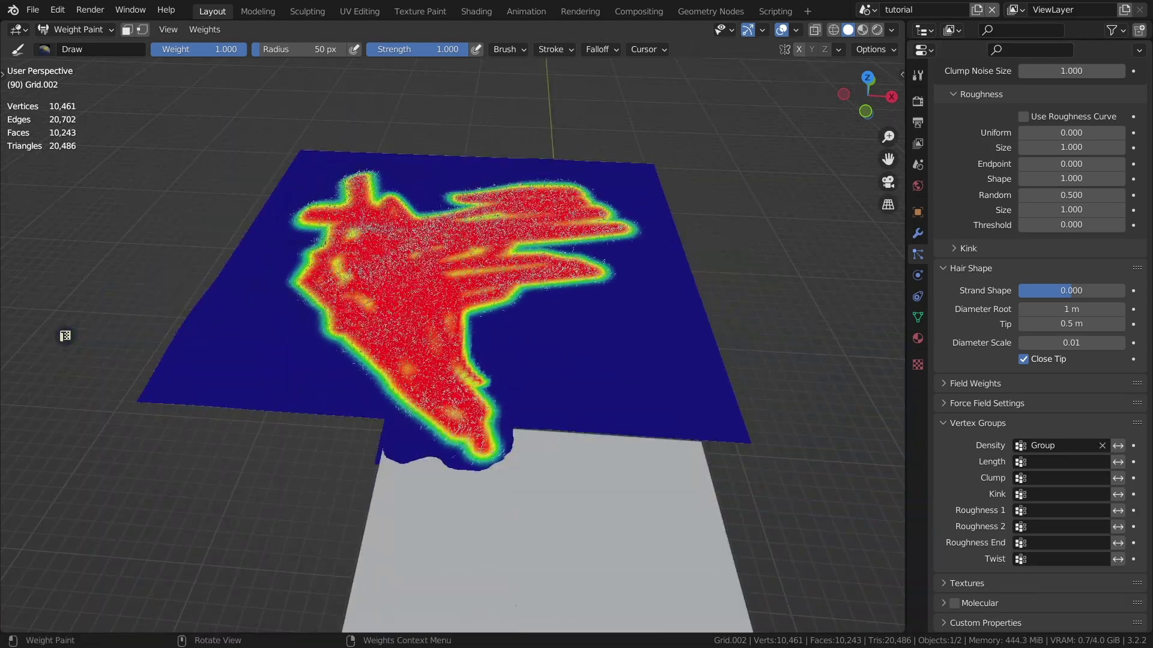
scroll(454, 345, up, 2)
mouse_move(495, 348)
mouse_down()
mouse_move(468, 540)
mouse_move(505, 564)
mouse_up()
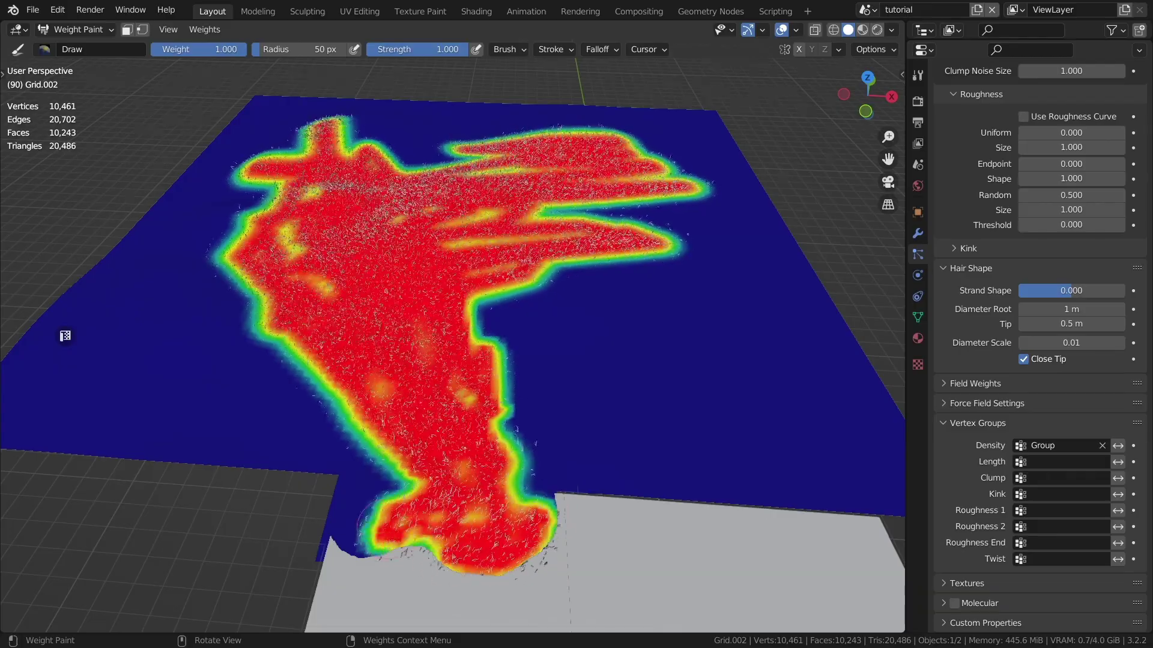
drag(456, 258, 586, 279)
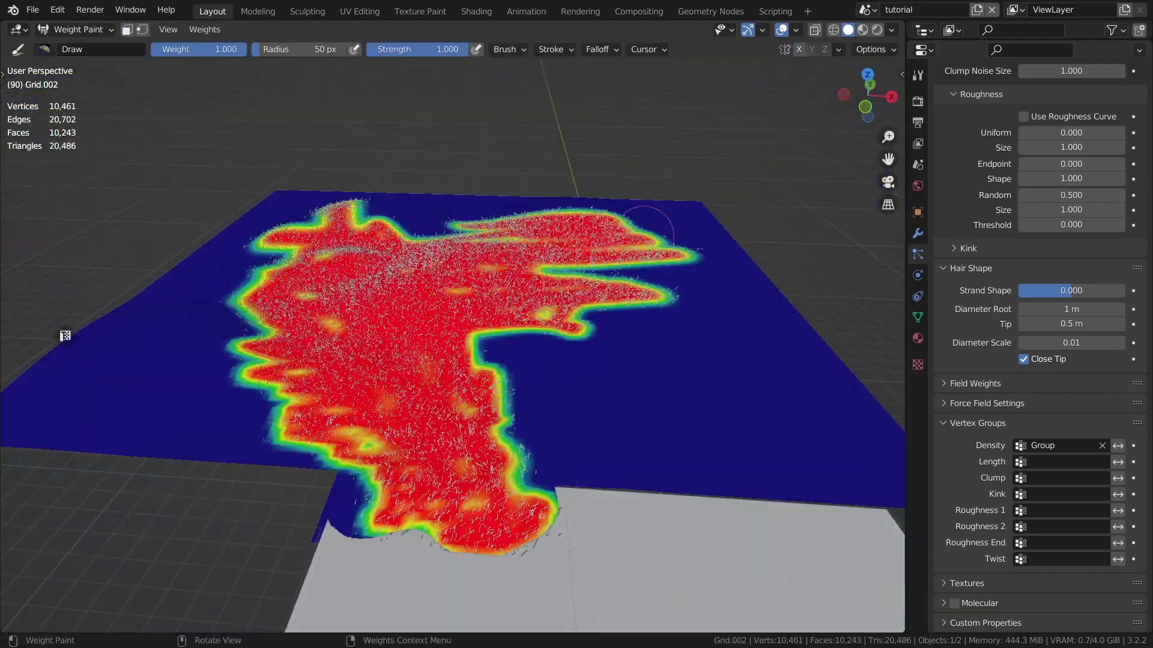
key(ctrl+Tab)
Add a camera, look through it, and place it at Y -1 m and Z 2 m with an X rotation of 88°.
mouse_move(390, 538)
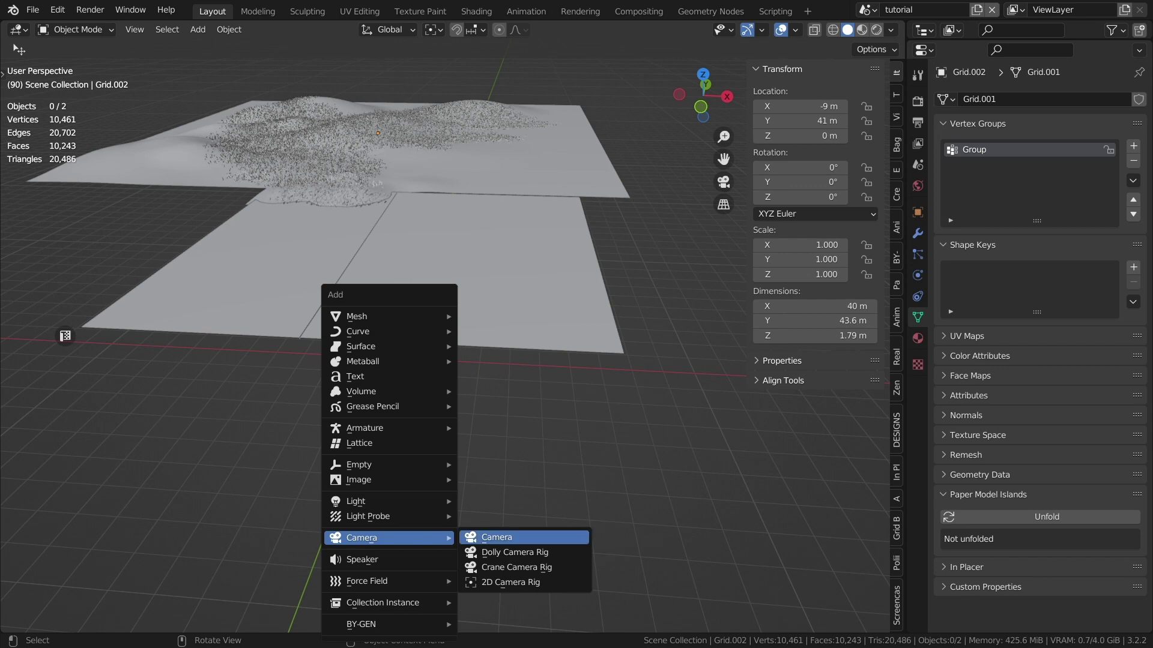
click(511, 537)
key(KP_0)
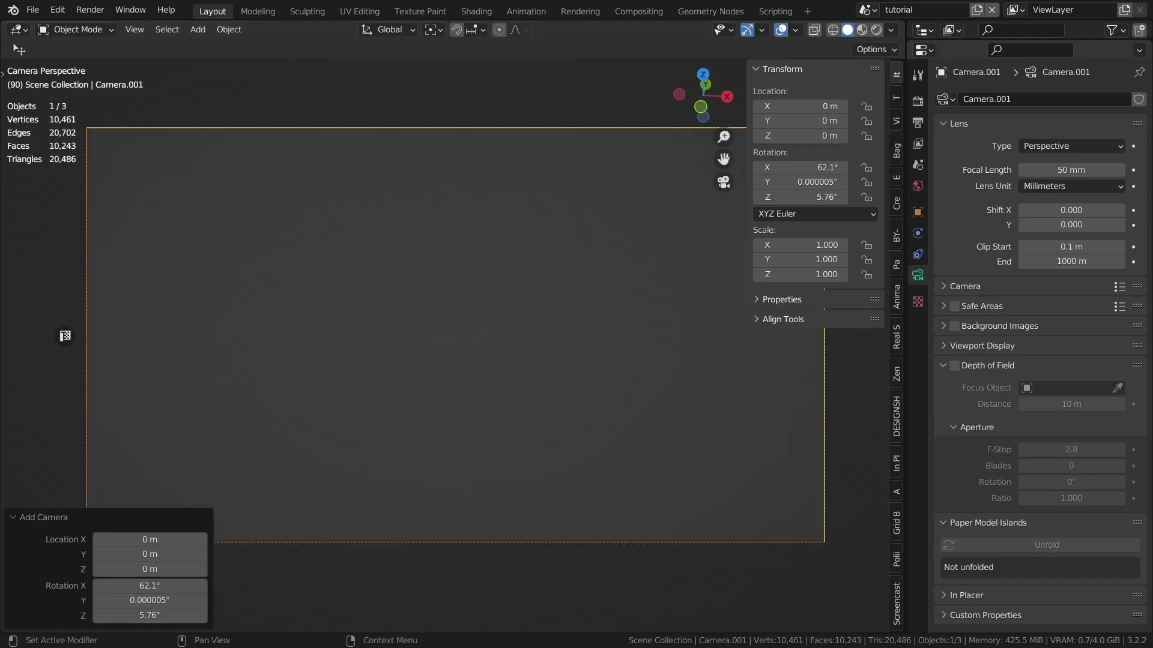
click(800, 121)
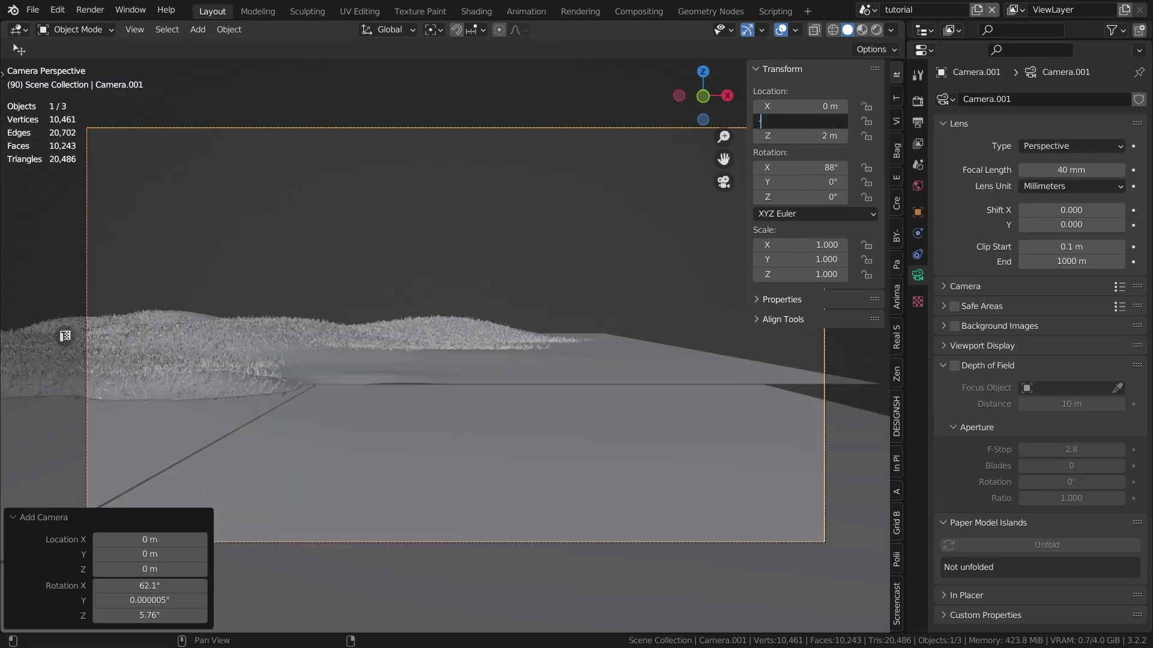
text(-1)
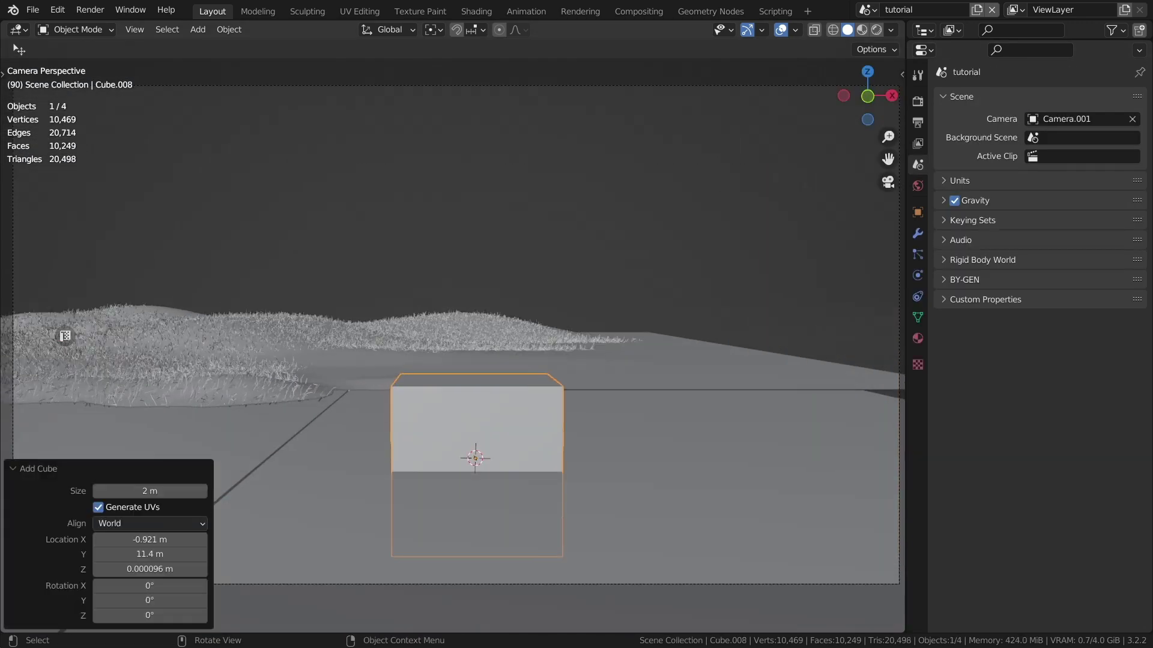
Scale the new cube in X and Y only and raise it along Z as a pillar beside the floor.
key(s)
key(shift+z)
click(660, 366)
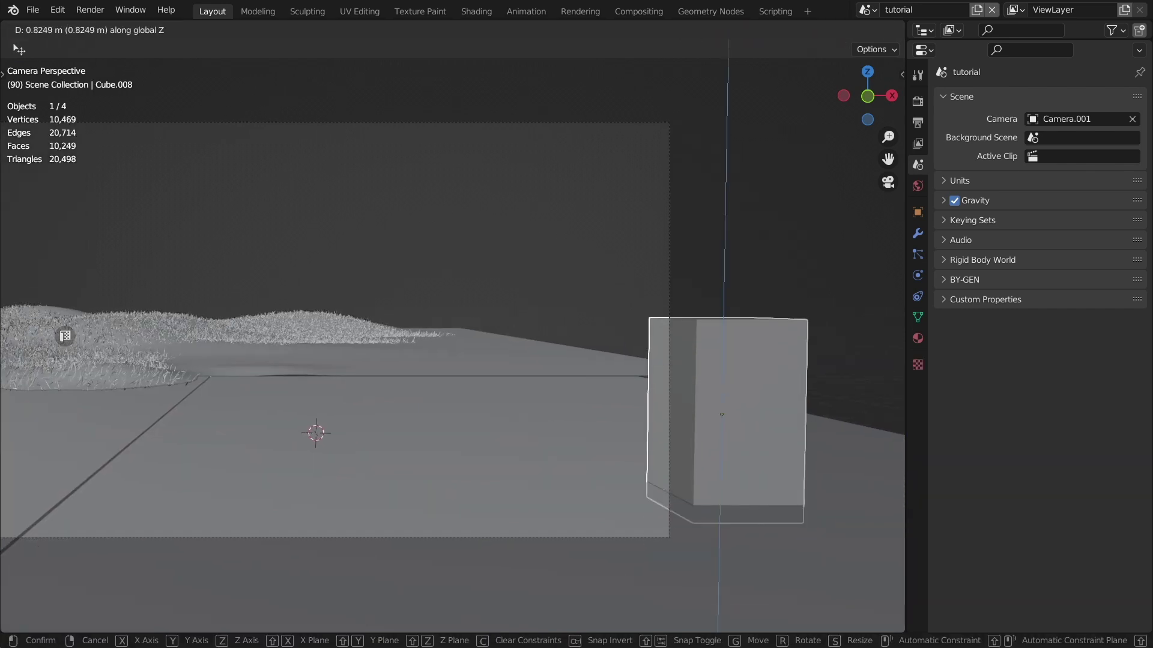
key(Return)
Duplicate the pillar twice, spacing the copies along Y into a row of three.
key(shift+d)
scroll(451, 300, down, 3)
key(Return)
key(shift+d)
key(y)
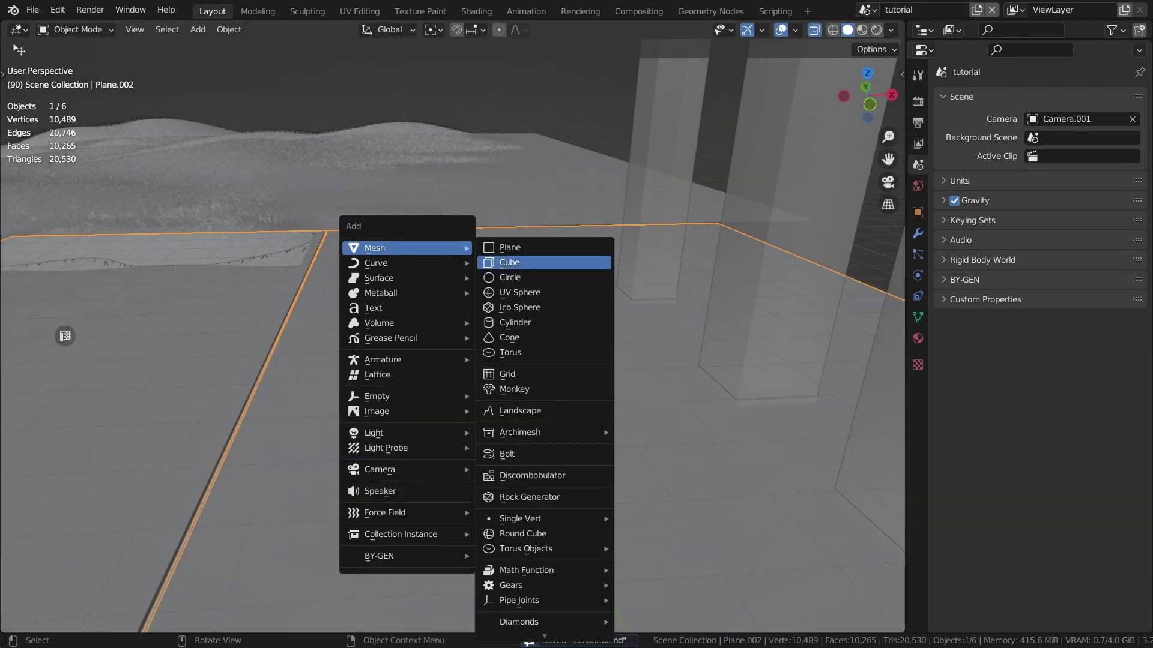
Add a cube for the back wall and extrude one top section of it 4 m upwards along Z.
click(514, 260)
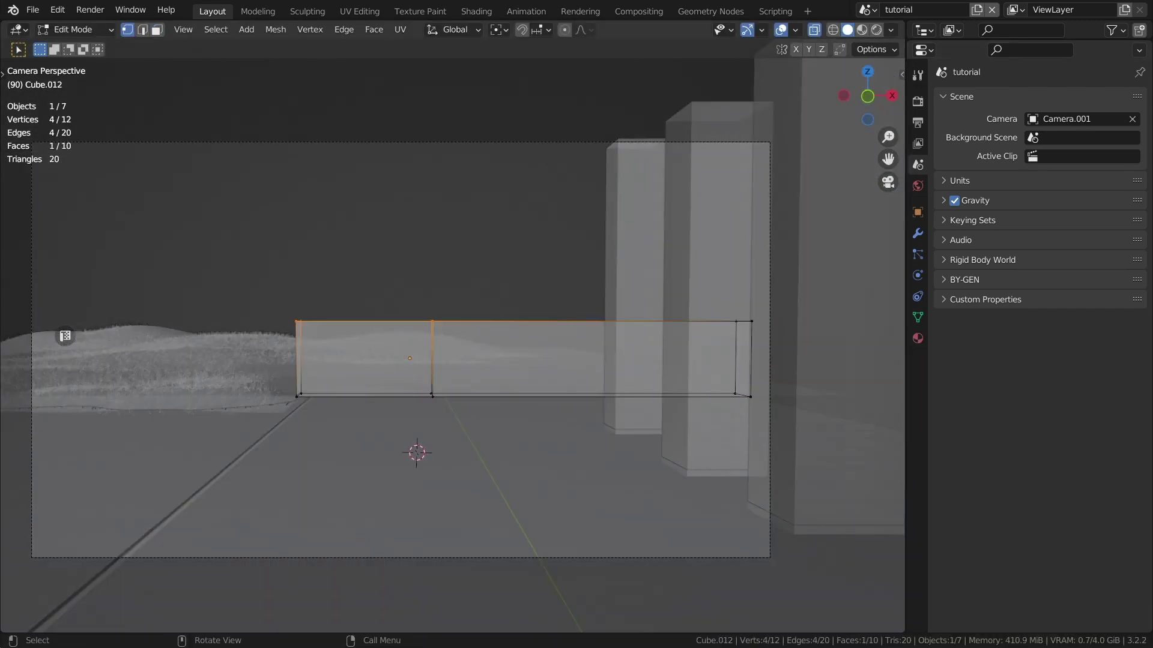
key(e)
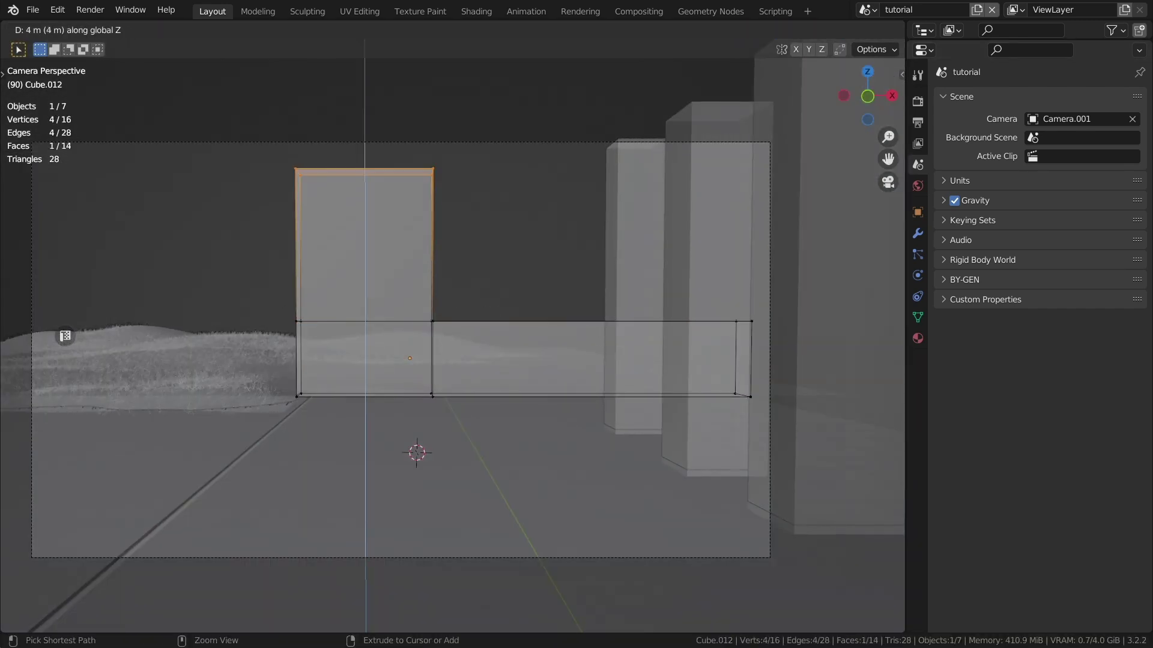
key(g)
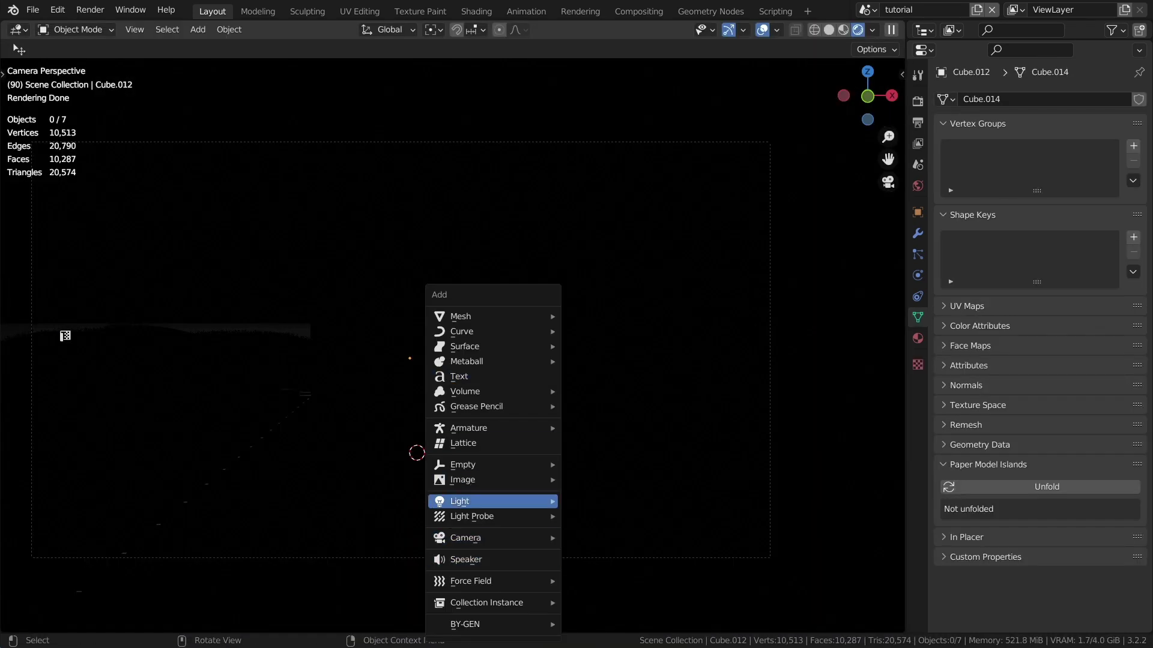
Add a sun light and move it -9 m along Y.
click(593, 517)
key(g)
key(y)
key(minus)
key(9)
key(Return)
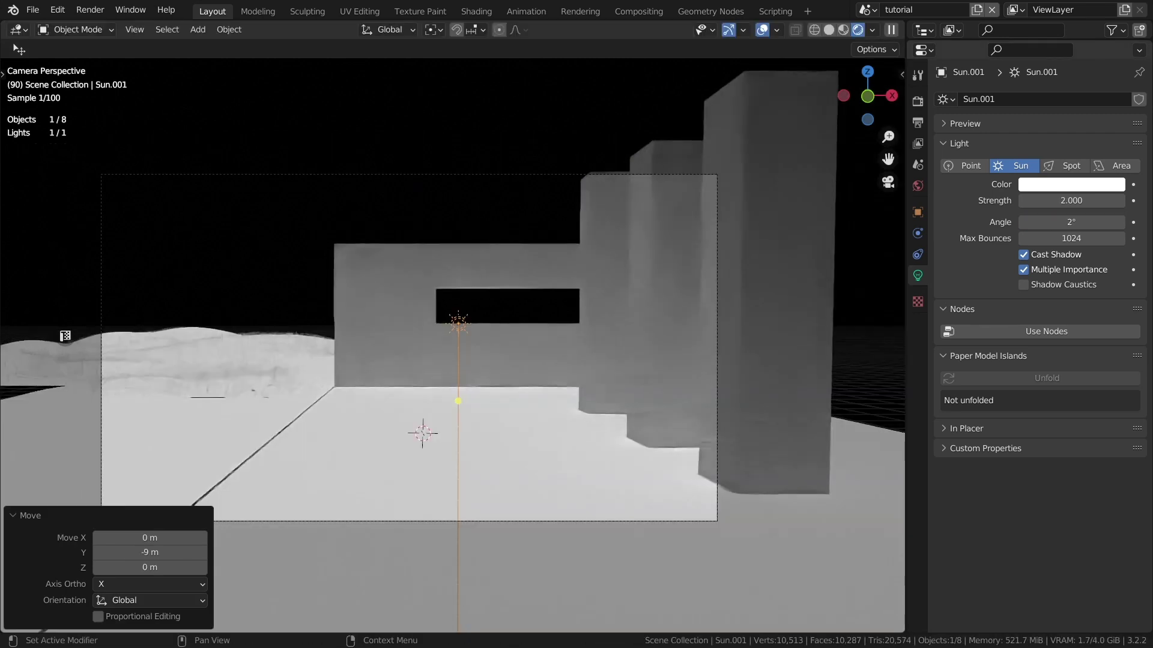
Give the sun light a pale warm colour and set its Y rotation to 62°.
click(1071, 184)
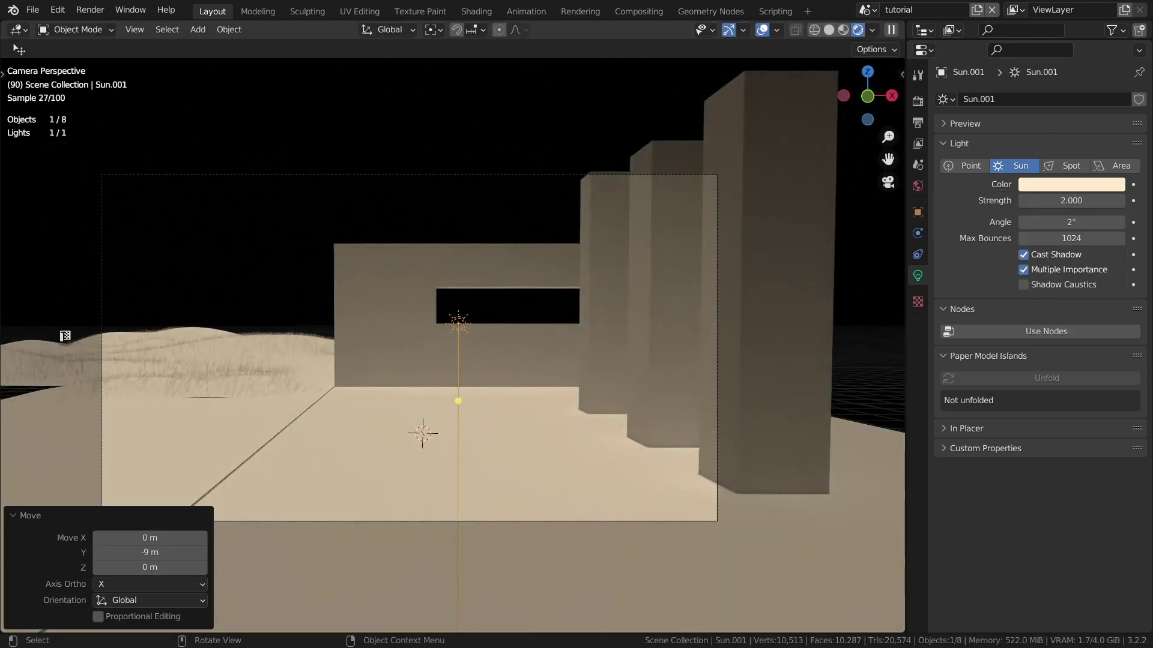
key(n)
double_click(800, 181)
text(62)
key(Return)
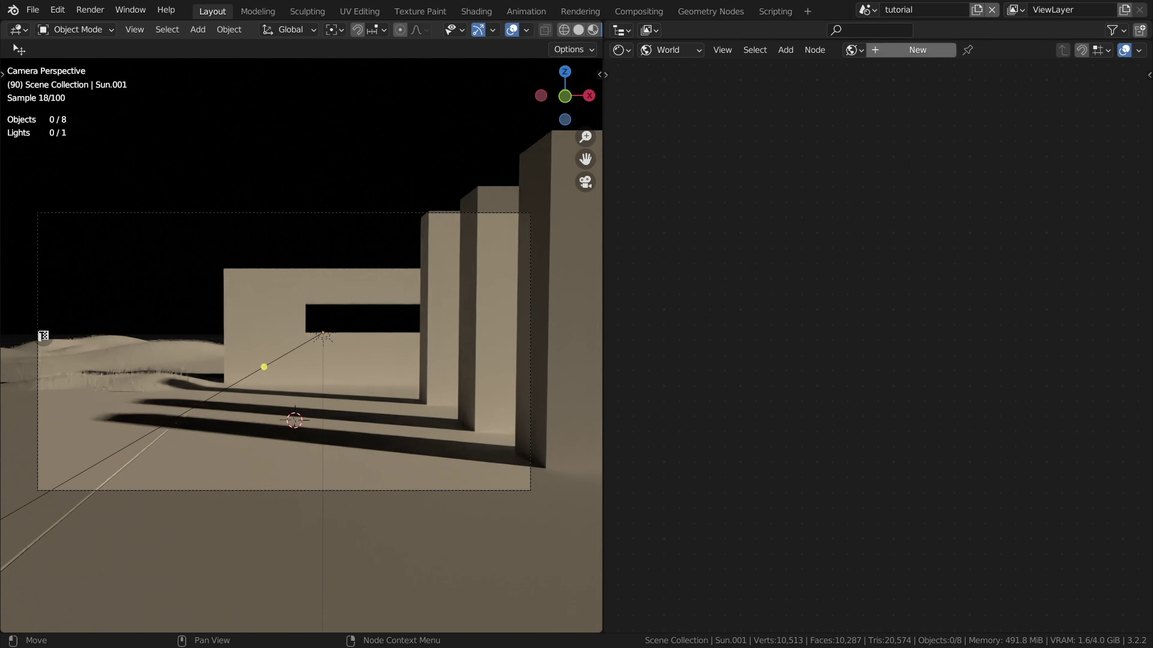
Create a new world shader for the scene and frame its nodes.
click(910, 50)
key(Home)
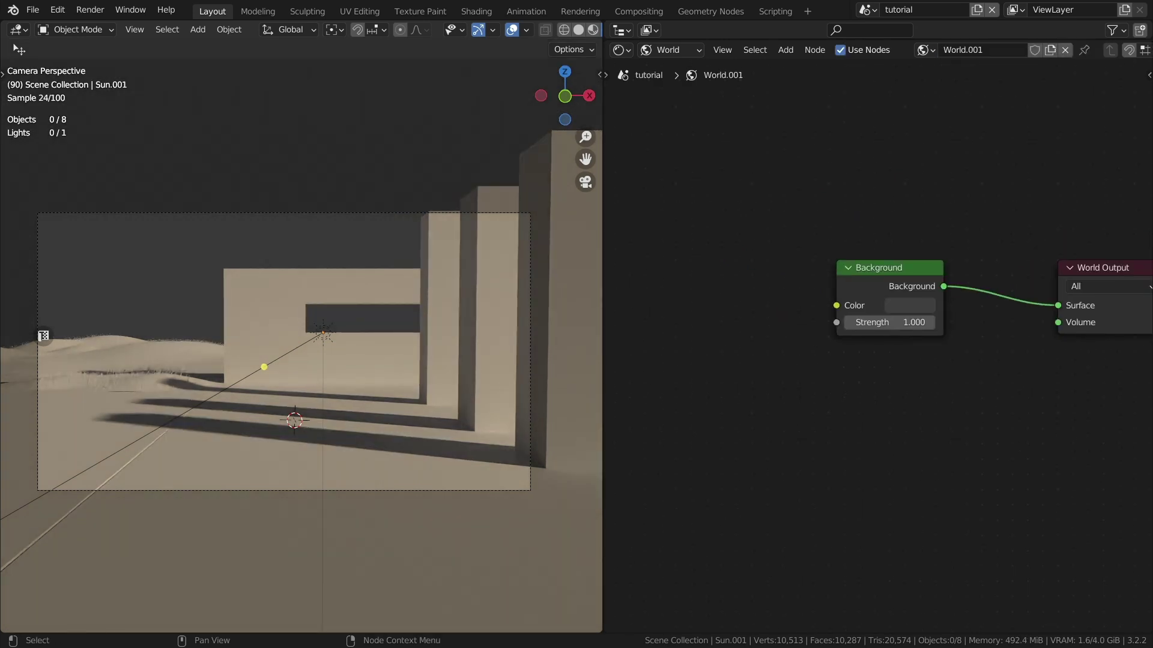
Add a Sky Texture node to the world shader and place it beside the Background node.
key(shift+a)
text(sky)
key(Return)
click(720, 312)
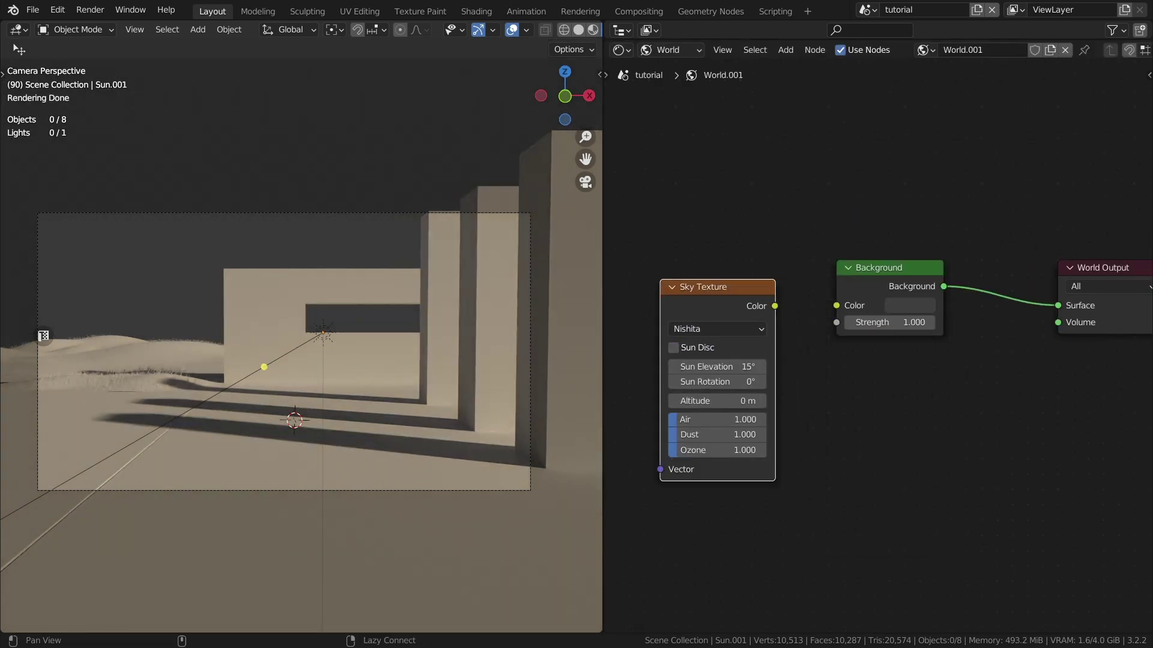
Attach mapping nodes to the sky texture and switch its sky type to Preetham.
click(670, 347)
key(ctrl+t)
key(p)
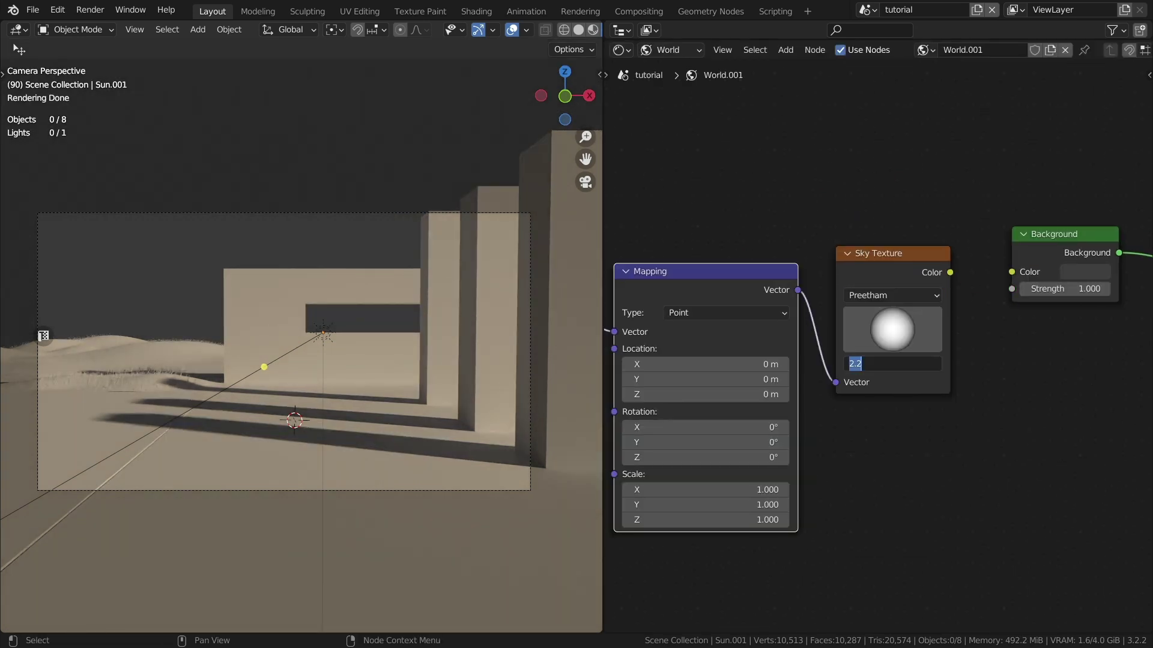
key(Return)
middle_drag(705, 395, 779, 356)
double_click(780, 356)
middle_drag(1140, 251, 888, 335)
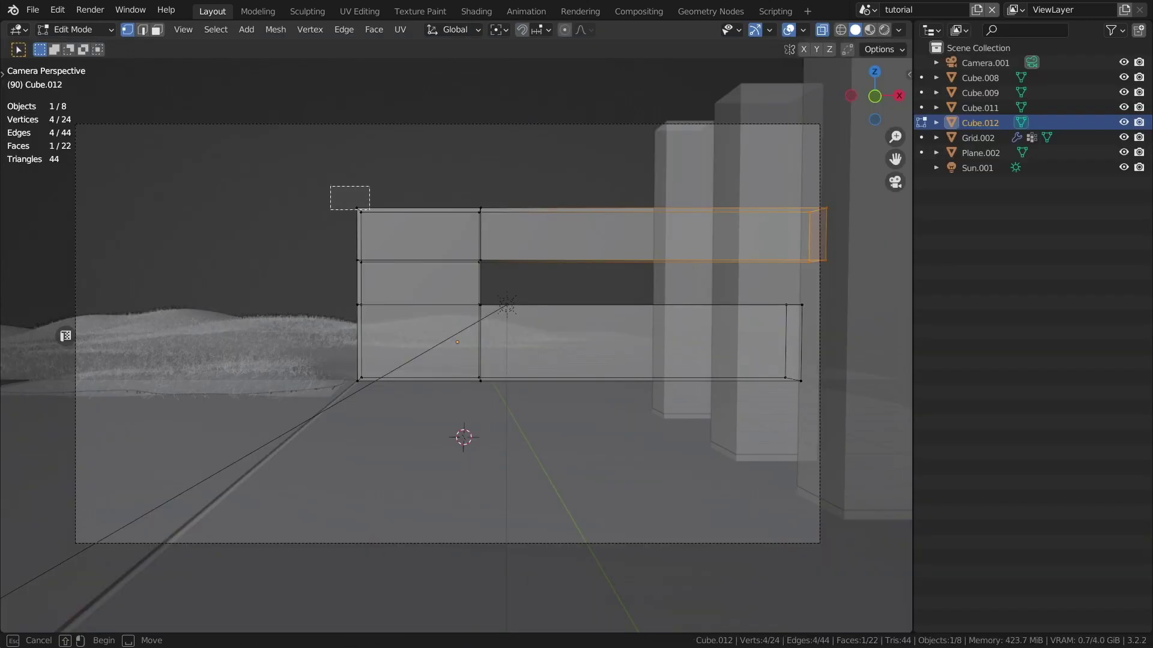
Lower the back wall's free upper corner by 1 m along Z.
text(gz-1)
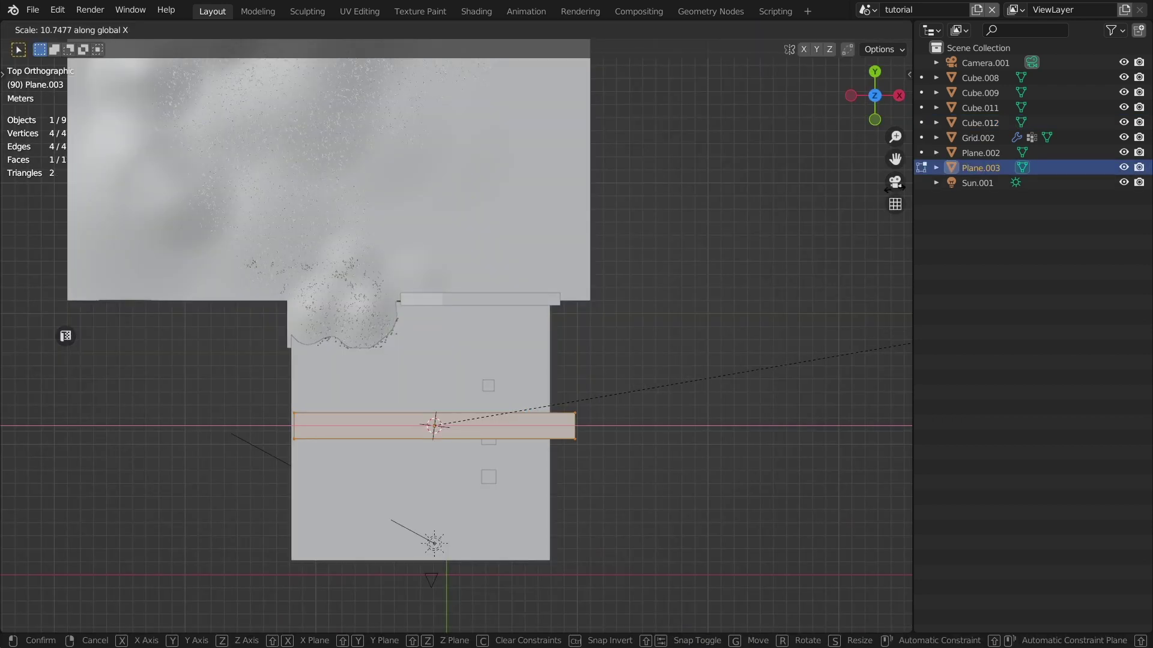
Widen the new roof plane about 10.75 times along X and add loop cuts across it.
key(Return)
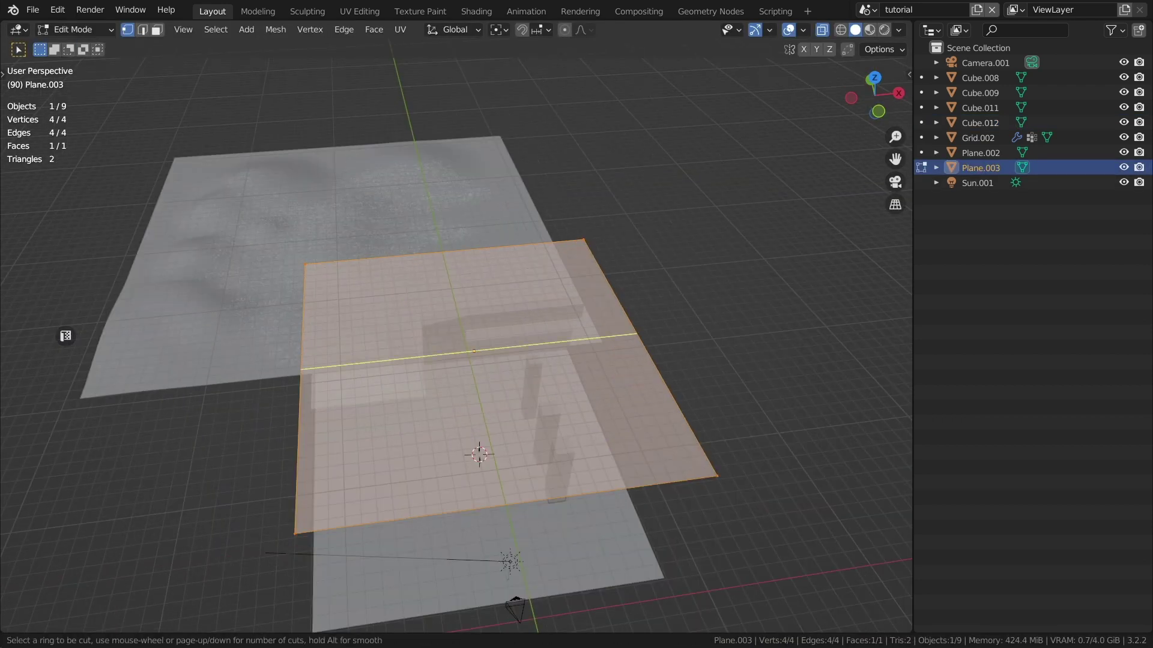
click(473, 351)
right_click(474, 351)
key(ctrl+r)
click(366, 428)
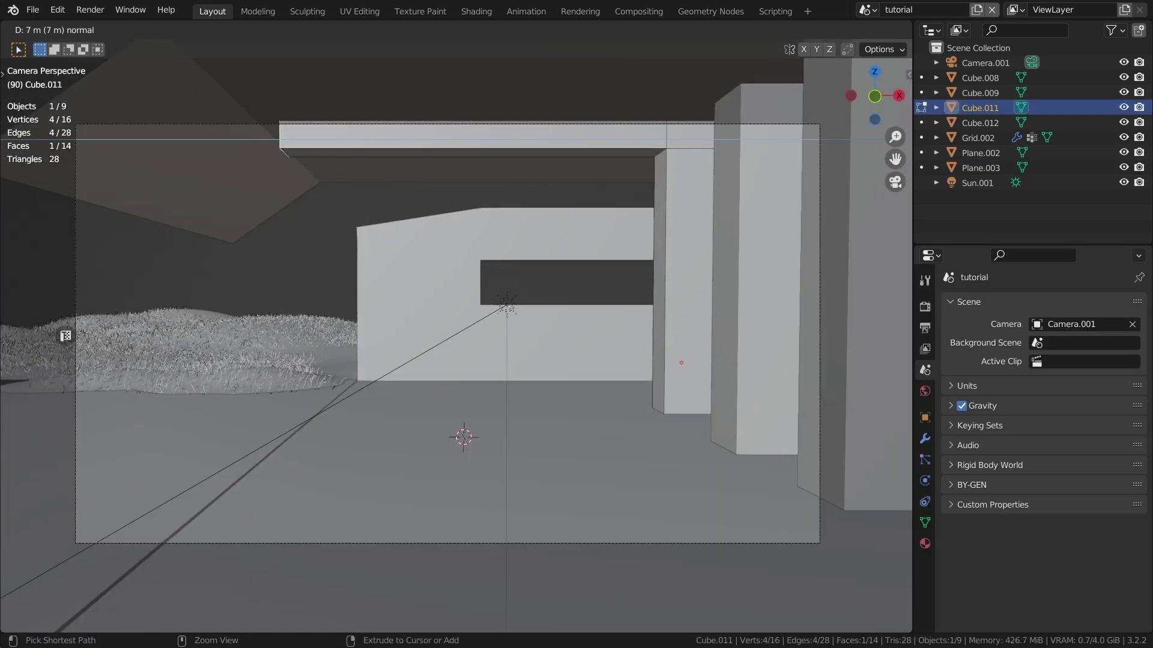
Extrude the selected upper face of the rear pillar by 7 m into a horizontal beam.
click(670, 245)
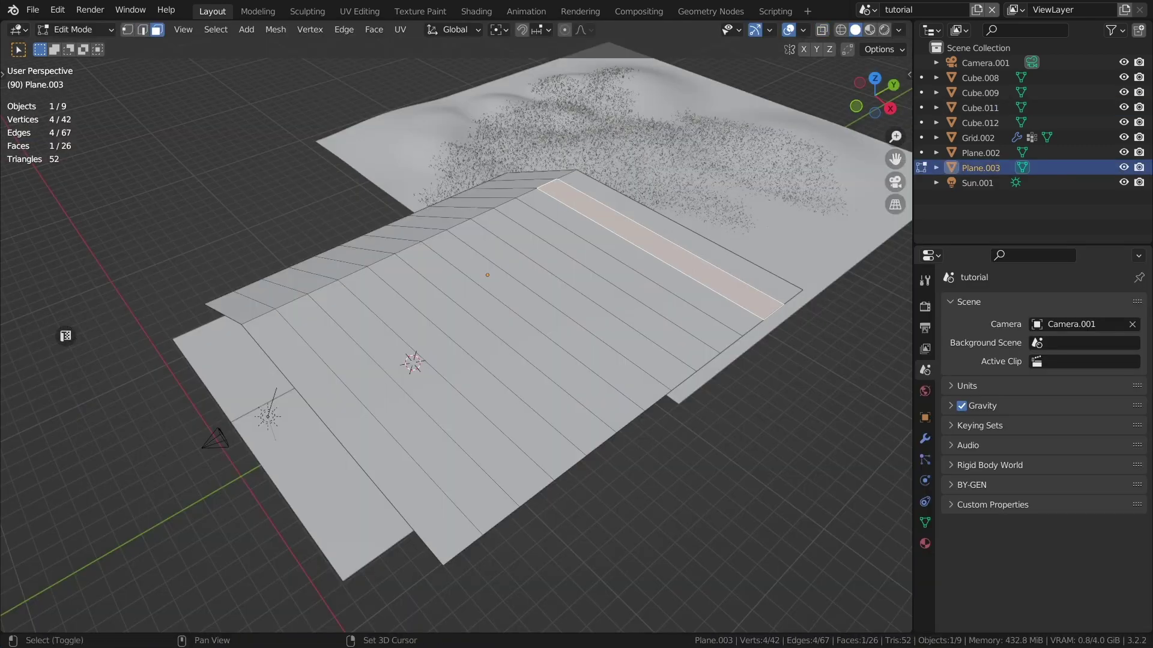
Extend the face selection to four more alternating strips along the larger roof slope.
shift+click(618, 275)
shift+click(570, 305)
shift+click(519, 338)
shift+click(462, 374)
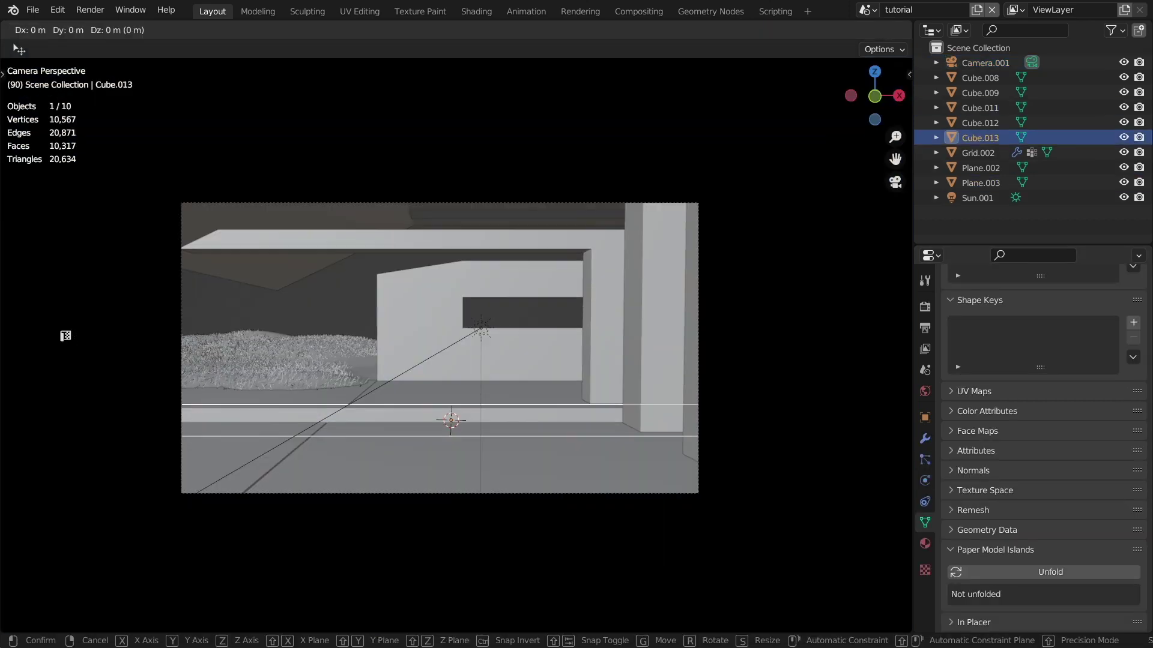
Move the new long block vertically along the Z axis.
key(z)
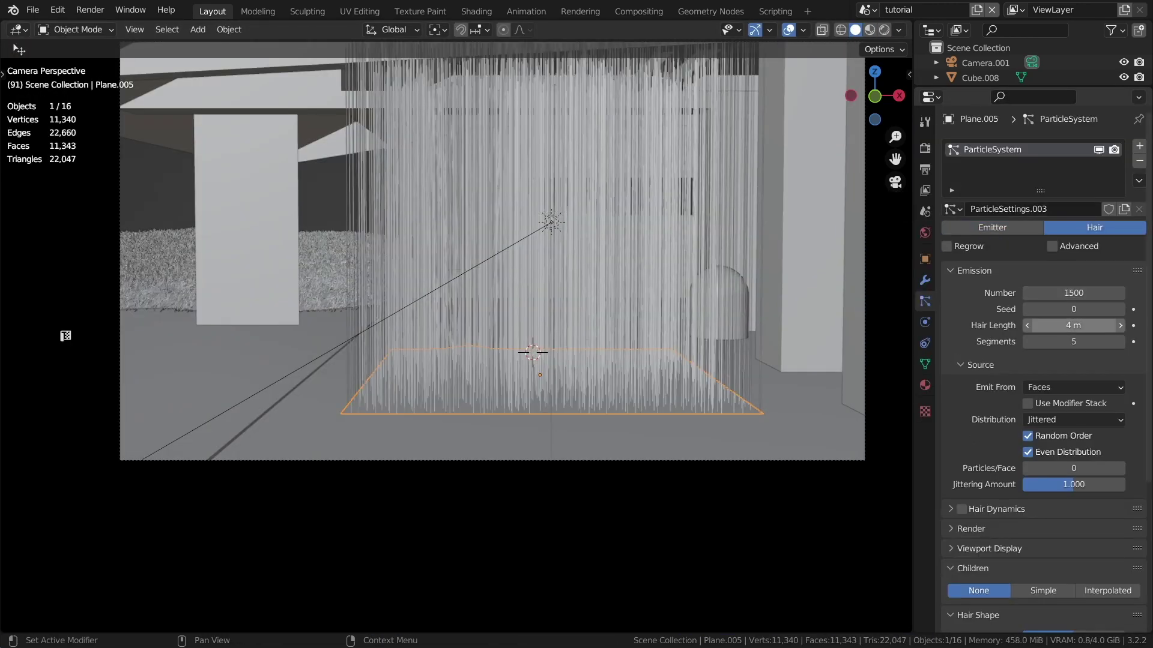
Set the rug's hair length to 0.05 m and enable interpolated children with display and render amounts of 50.
text(0.05)
key(Return)
scroll(1045, 361, down, 6)
click(1106, 446)
double_click(1074, 480)
text(50)
key(Return)
Set the rug hair's clump to 0.1 and clump shape to 0.2, enable clump noise and set random roughness to 0.1.
scroll(1045, 360, down, 5)
double_click(1073, 533)
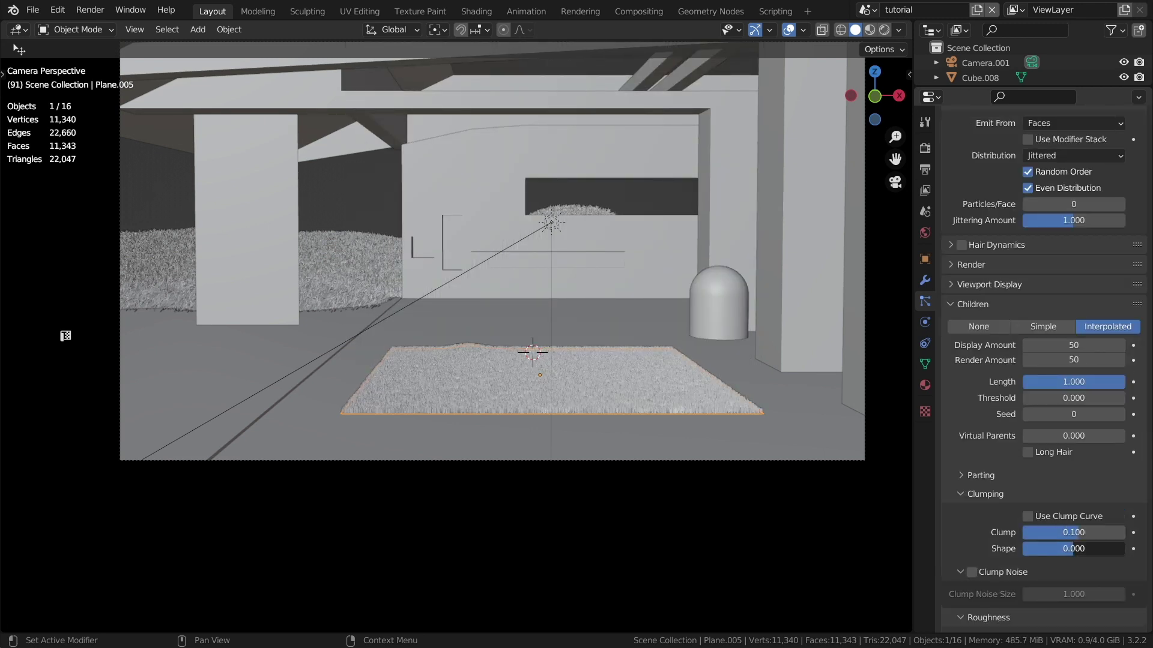
key(Return)
scroll(1044, 480, down, 6)
click(972, 428)
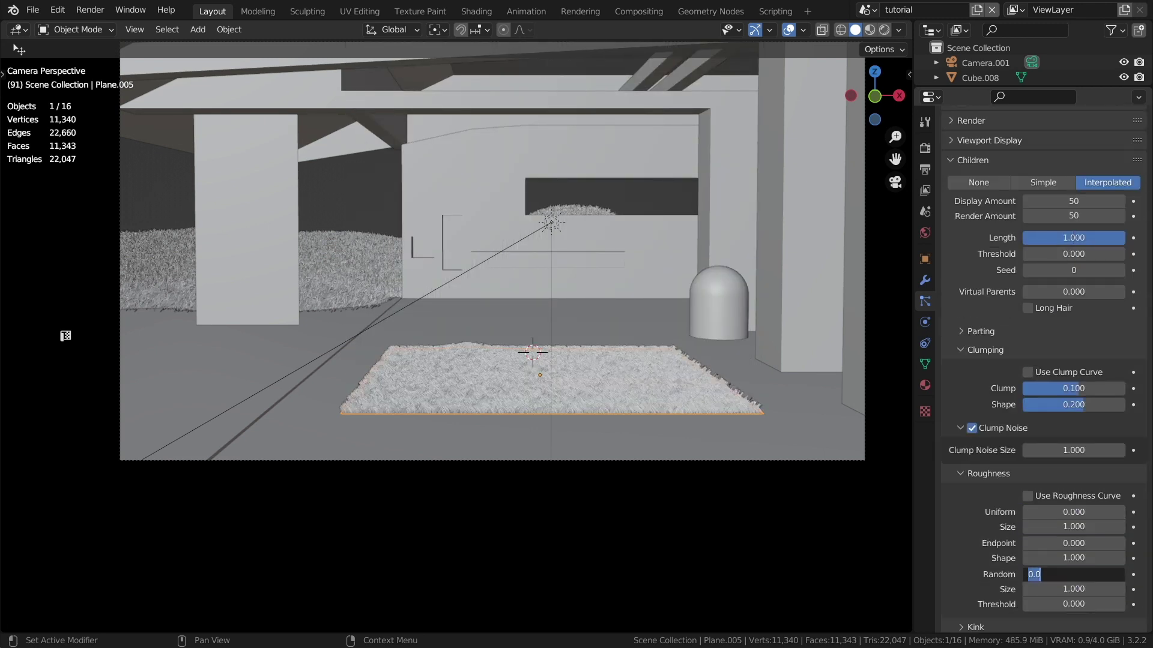
text(0.1)
key(Return)
scroll(1045, 360, down, 5)
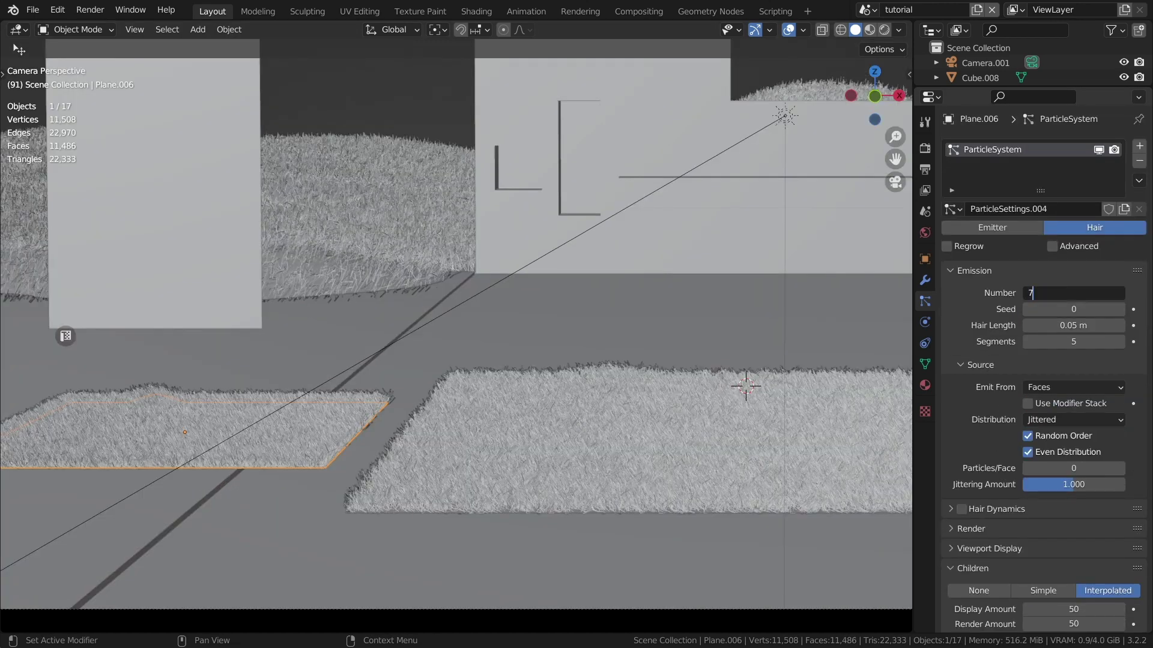
Set the smaller rug's hair number to 700 and its child display and render amounts to 25.
text(00)
key(Return)
scroll(1045, 360, down, 19)
scroll(1044, 361, up, 1)
drag(1074, 176, 1073, 191)
text(25)
key(Return)
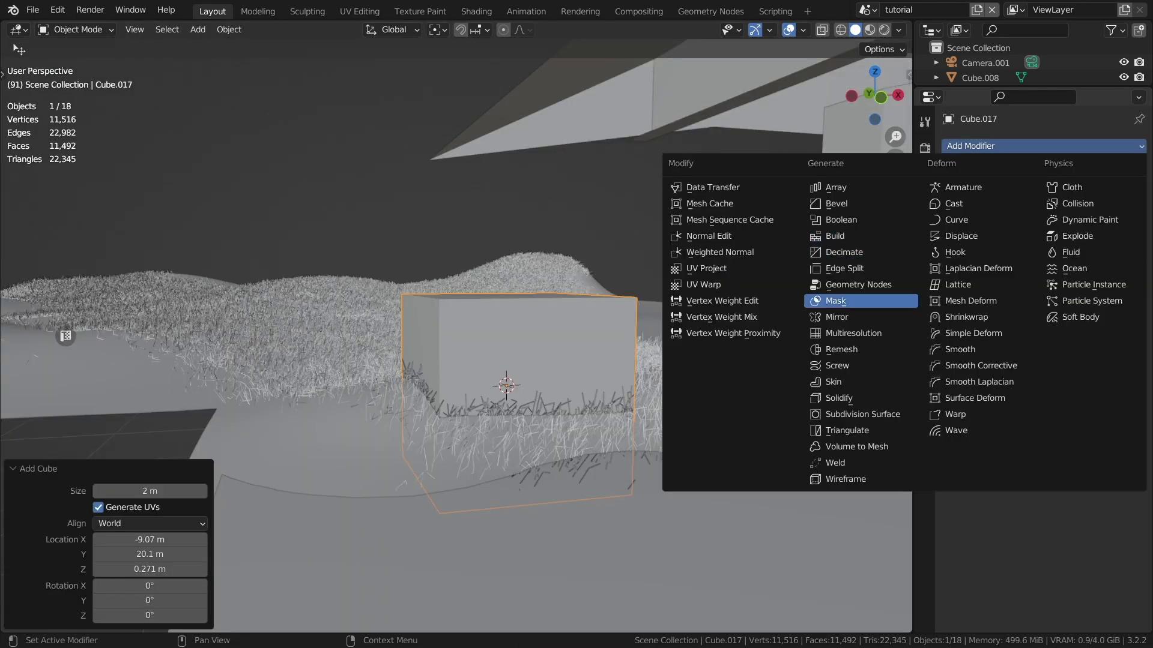
Shape the new cube into a rock with a level 5 Subdivision Surface modifier and a Displace modifier using a Voronoi texture of size 1.00.
click(863, 414)
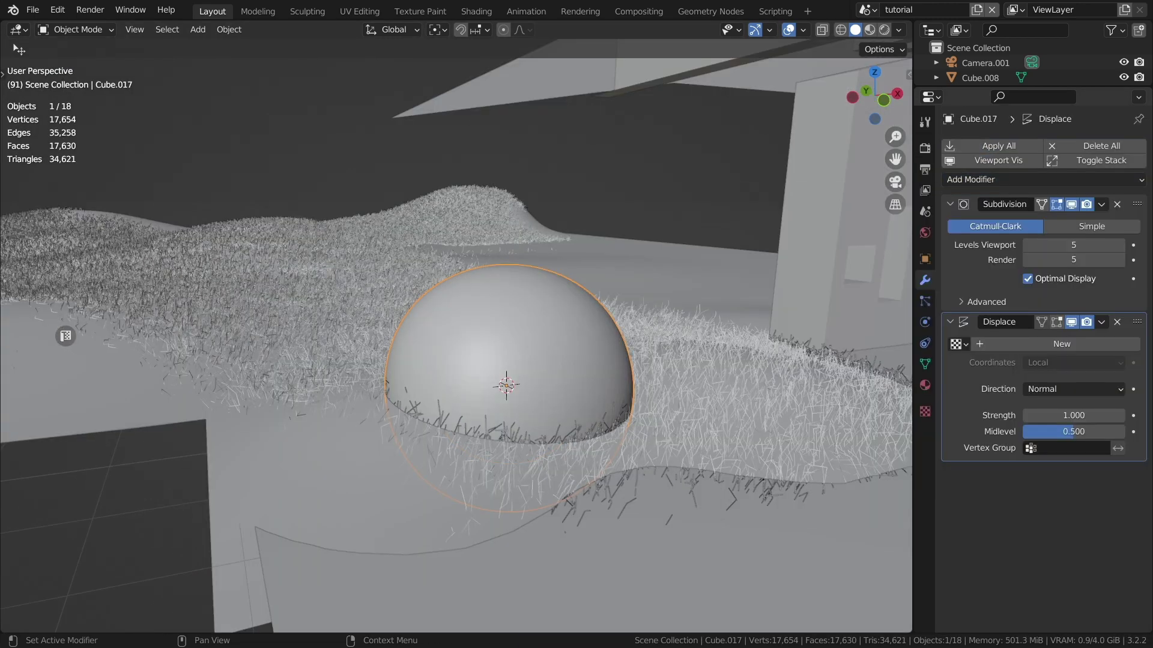
click(1055, 344)
click(1131, 344)
click(1065, 189)
click(1020, 385)
drag(1057, 463, 1117, 462)
middle_drag(781, 240, 750, 133)
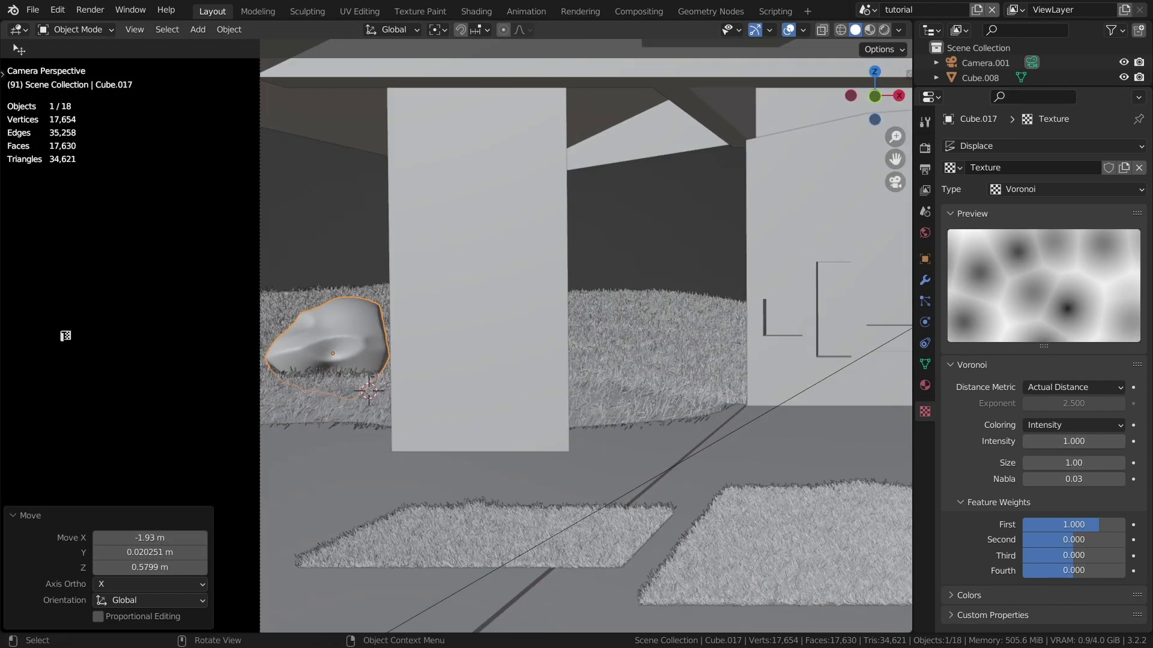
Rotate the rock freely and rotate a copy placed about 6.7 m away along X.
key(r)
key(r)
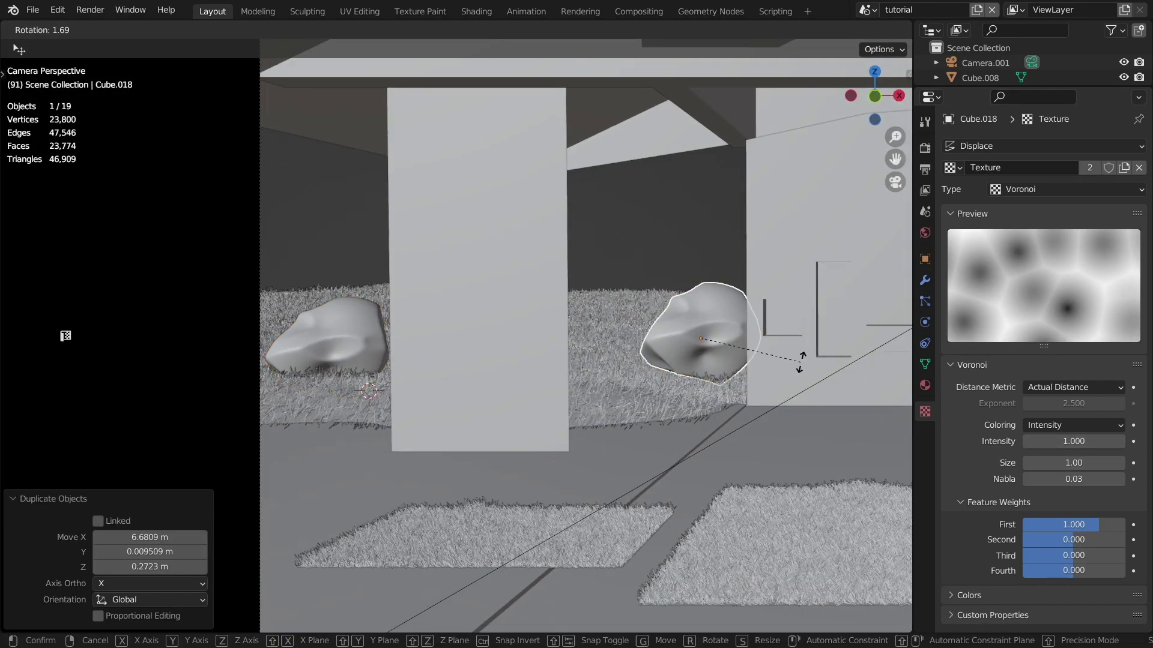
click(66, 335)
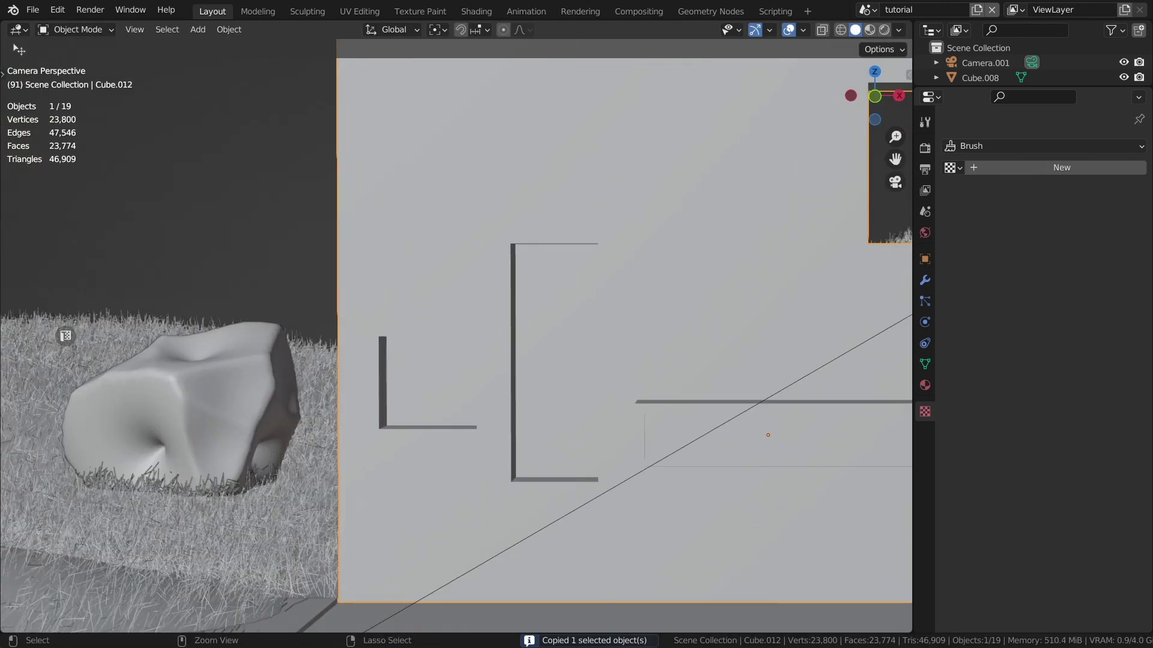
Paste the decorative objects, including the vase with branches and the small faceted object, near the wall's niches and shelf.
key(ctrl+v)
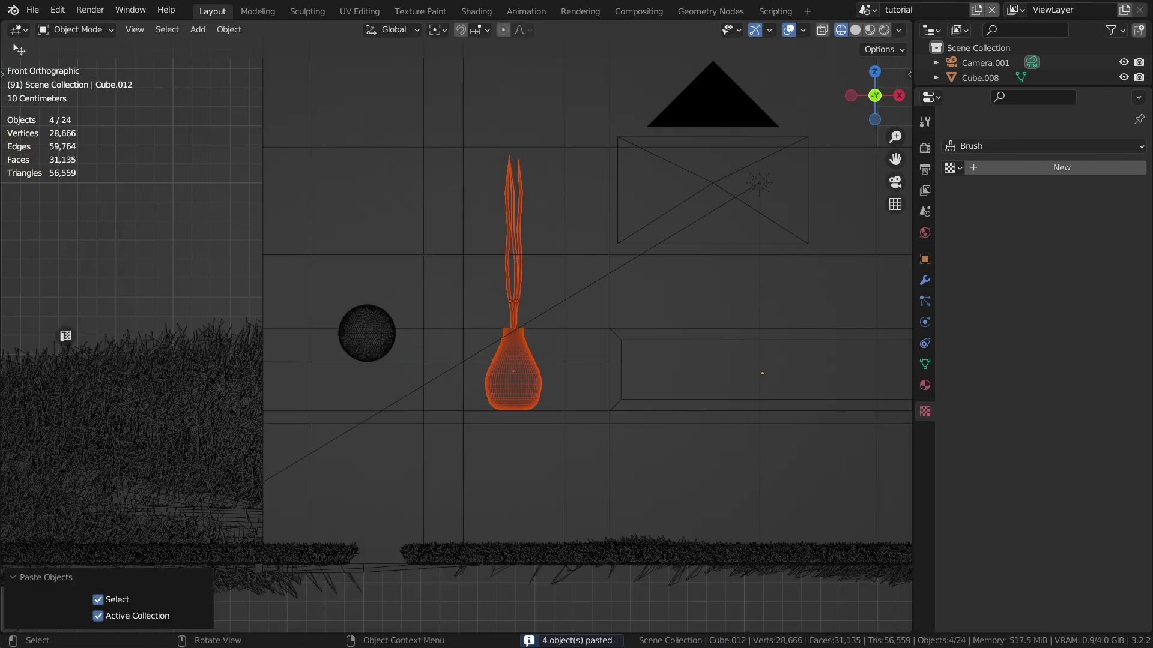
scroll(66, 335, up, 2)
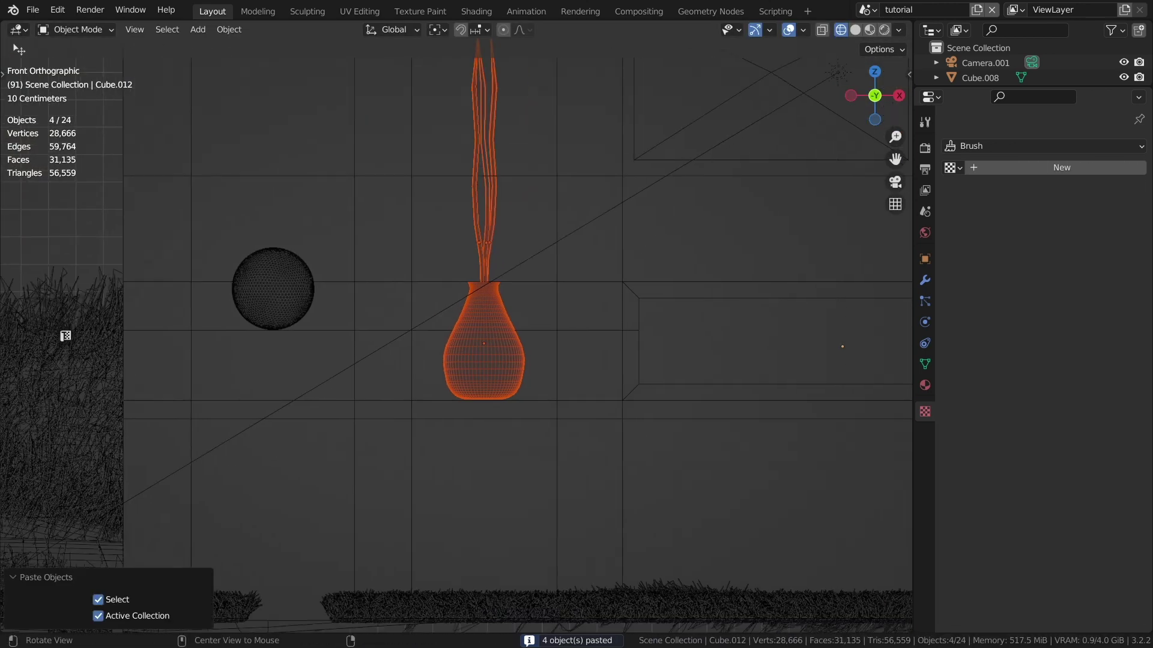
middle_drag(65, 335, 66, 336)
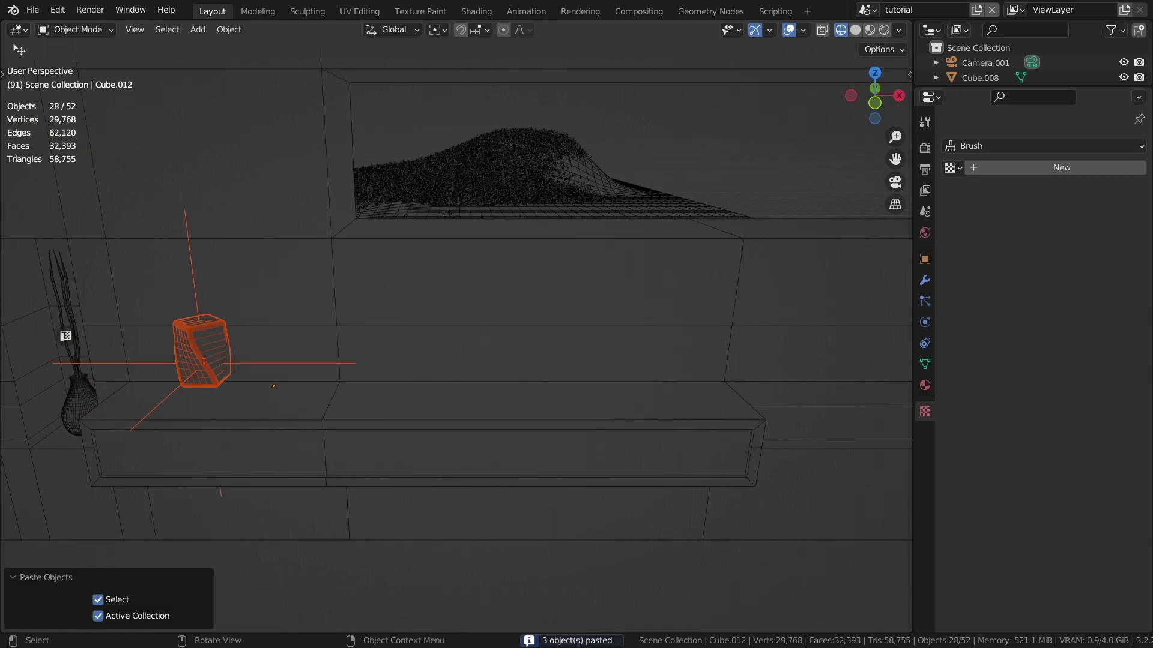
scroll(65, 335, down, 2)
key(KP_1)
middle_drag(65, 335, 66, 336)
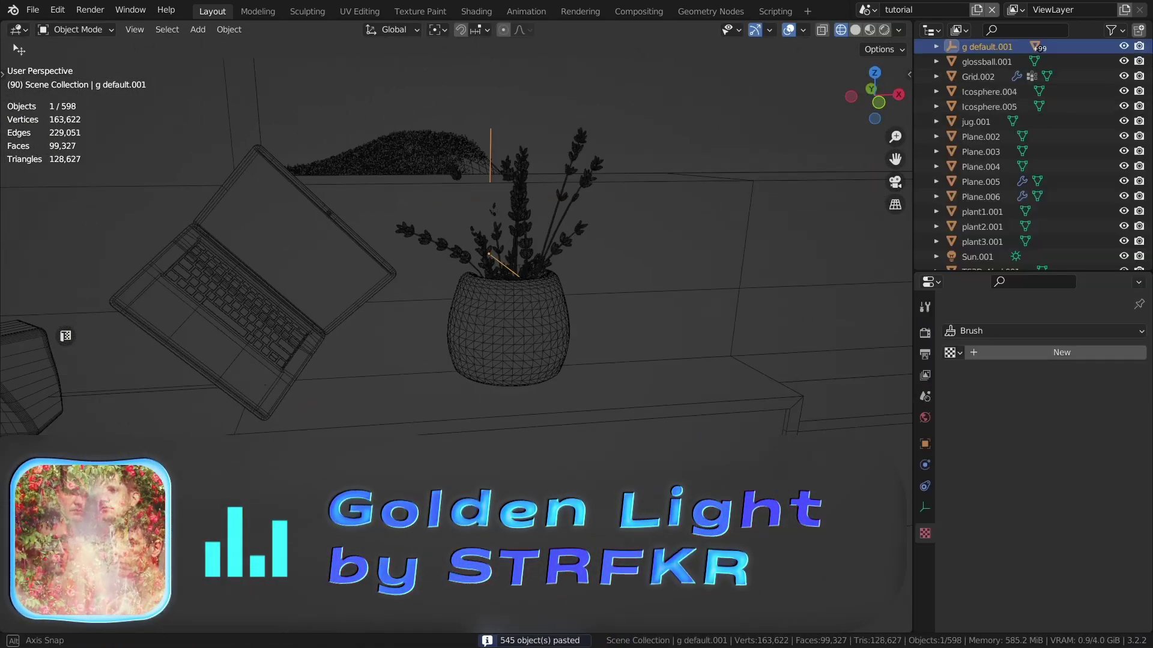
Move the pasted flower pot along Y and the pasted figure-eight ornament along Z in front of the window wall.
key(g)
key(y)
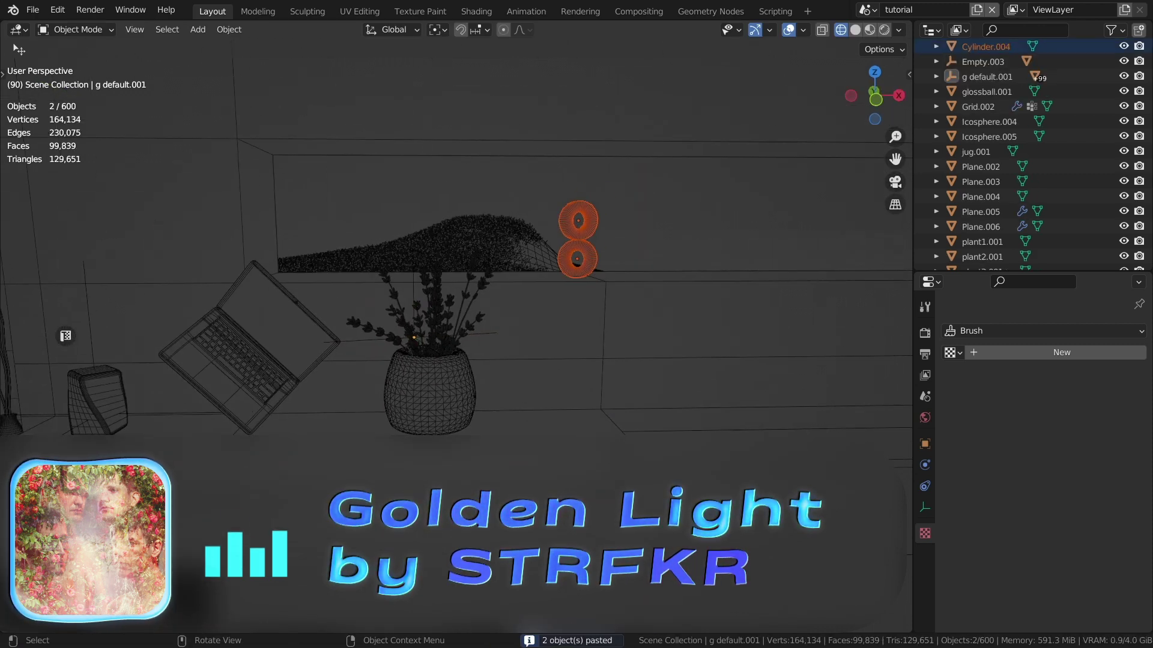
key(KP_1)
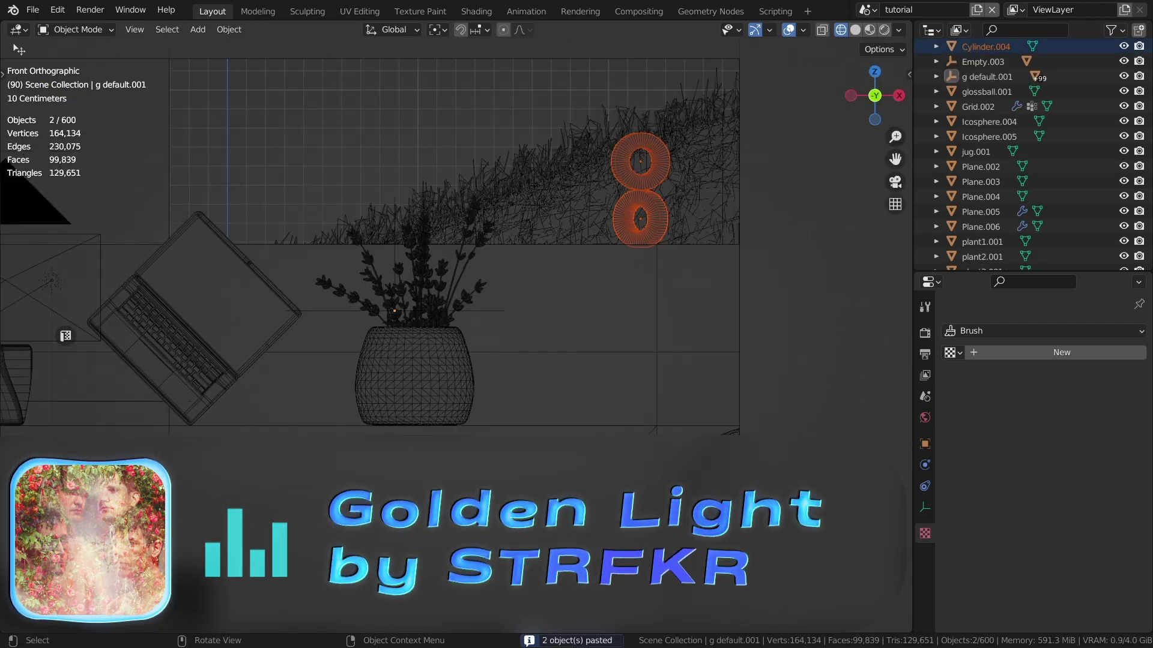
key(g)
key(z)
click(65, 336)
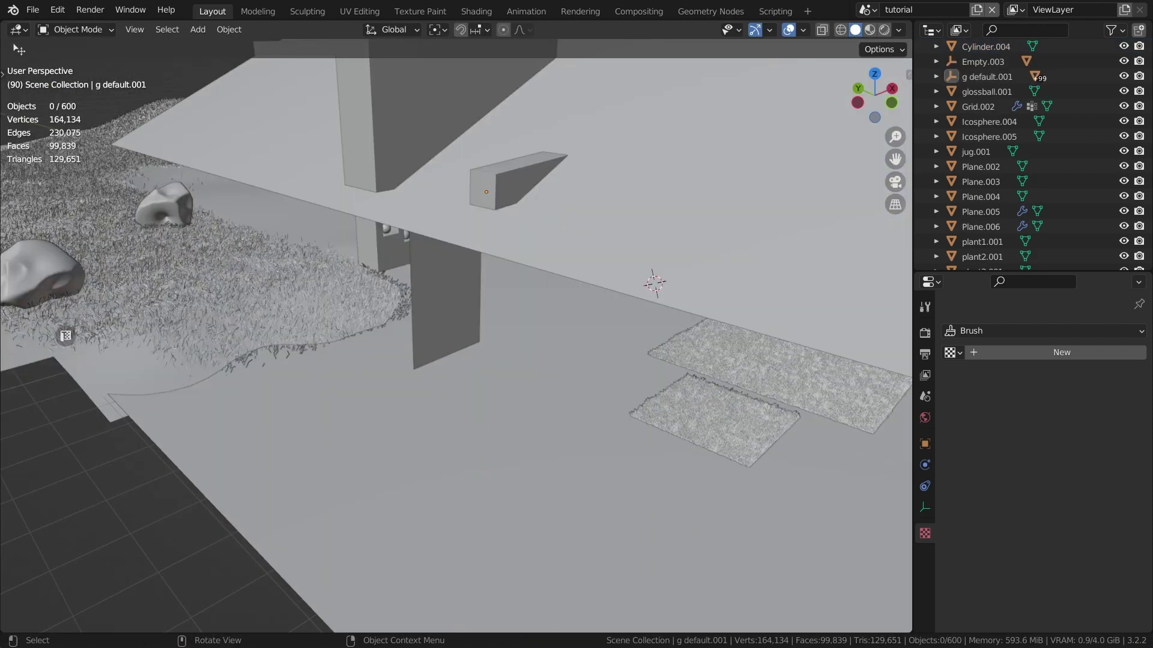
Add a grid mesh for a curtain beside the roof edge and position it in front view.
key(shift+a)
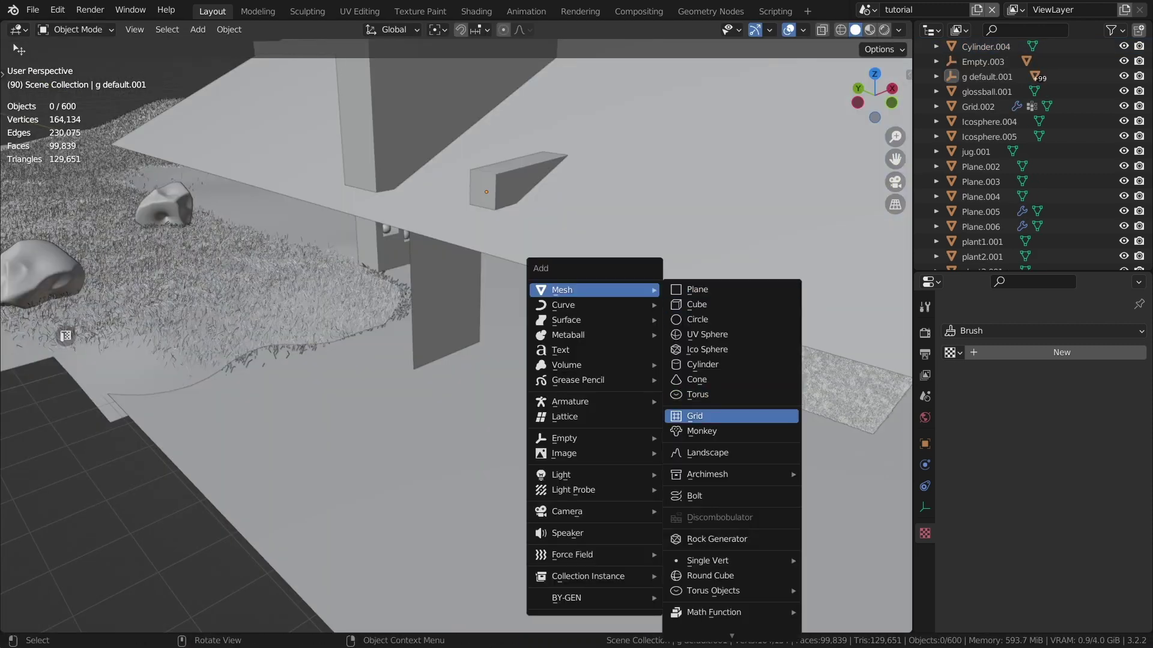
click(697, 415)
key(Tab)
key(KP_Decimal)
key(Tab)
key(KP_1)
click(501, 155)
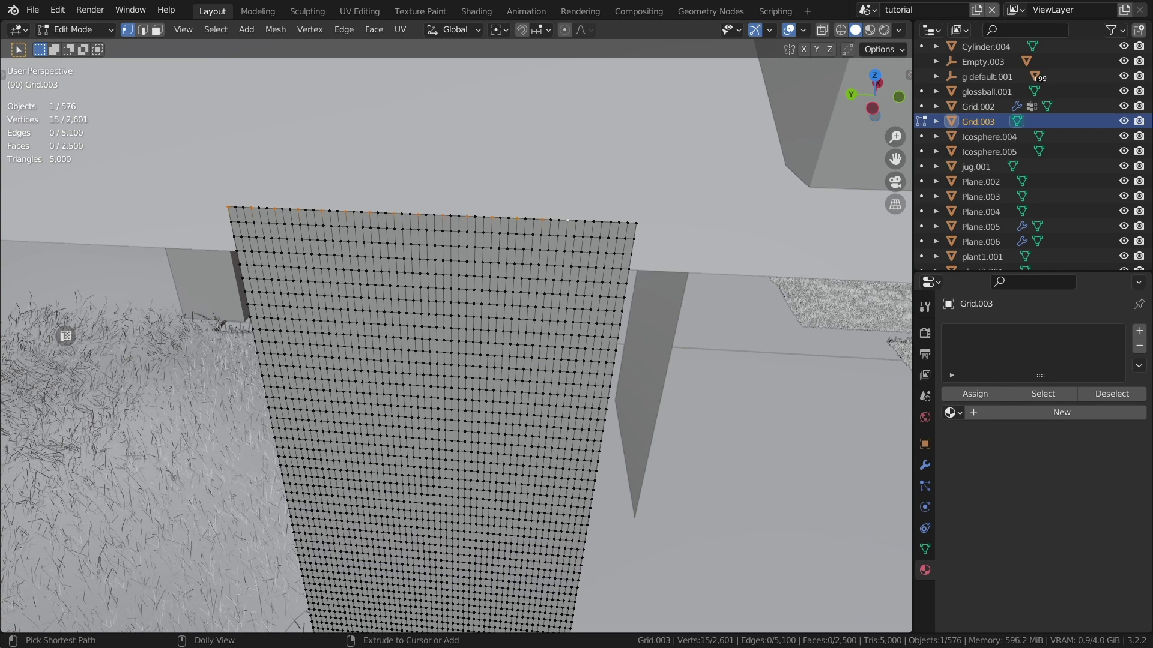
Create a vertex group for the curtain grid's top edge and hook those vertices to a new empty.
click(925, 549)
click(1132, 378)
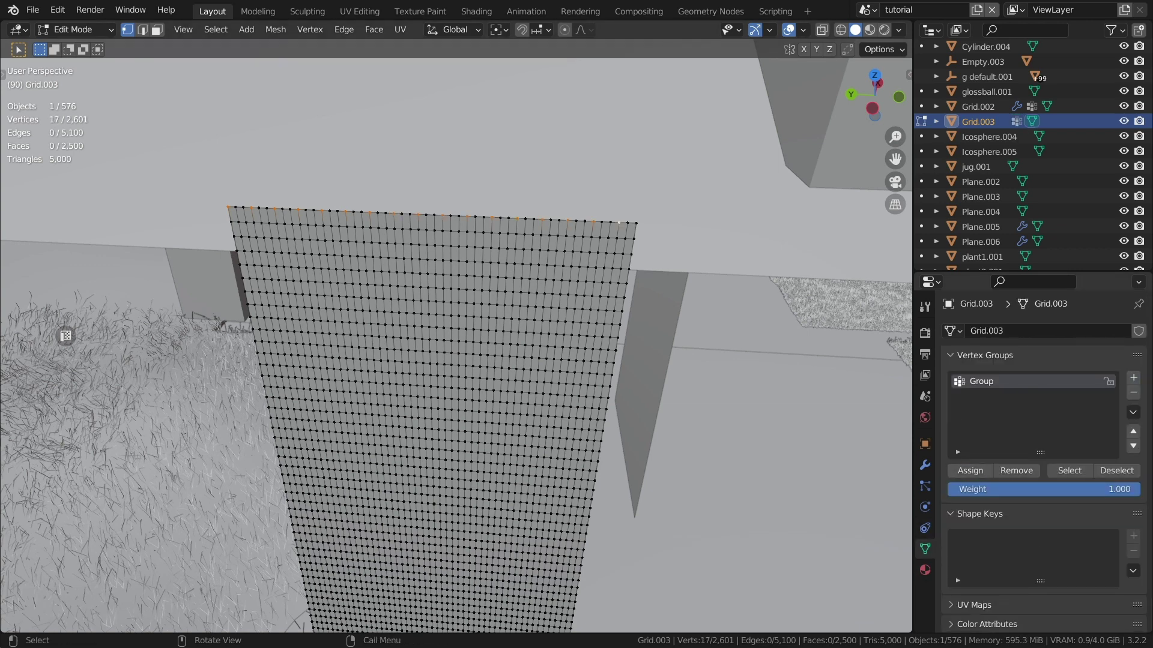
key(ctrl+h)
key(Return)
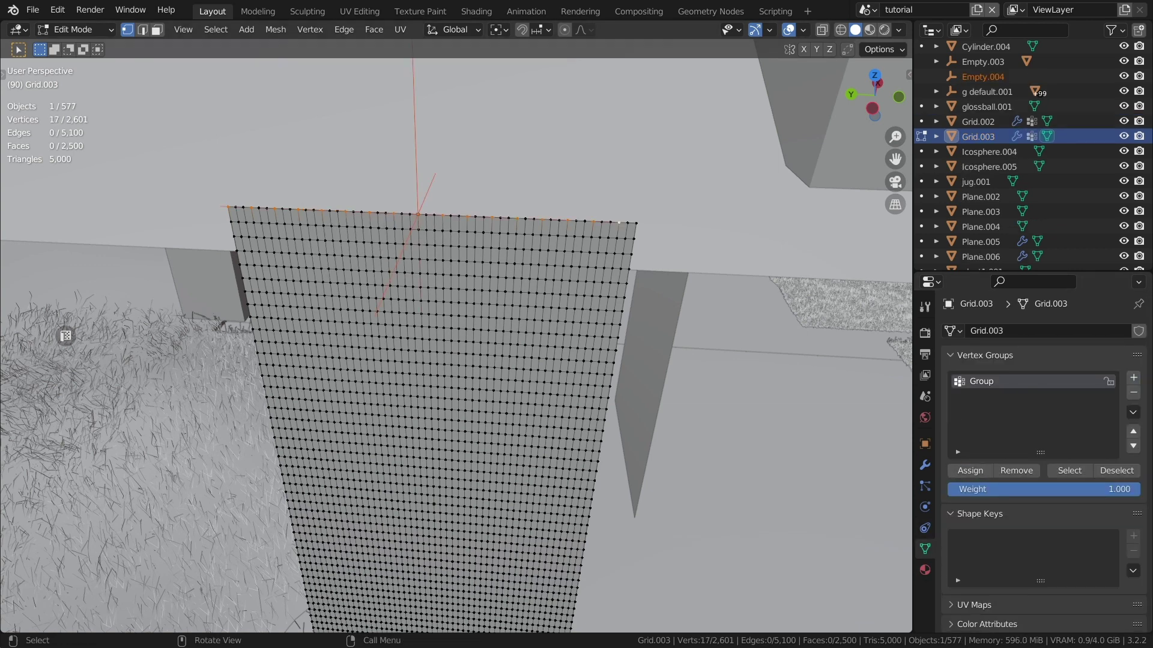
Give the curtain grid cloth physics using the preset with 0.15 kg vertex mass and a tension stiffness of 5.
key(Tab)
click(924, 486)
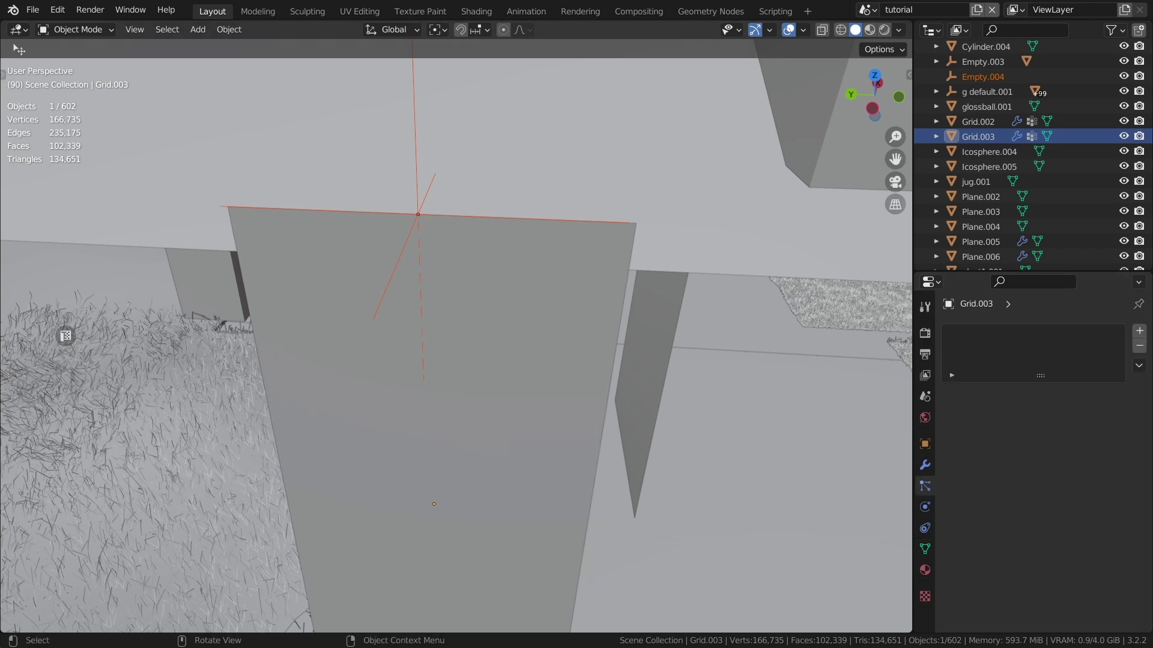
click(978, 137)
click(925, 507)
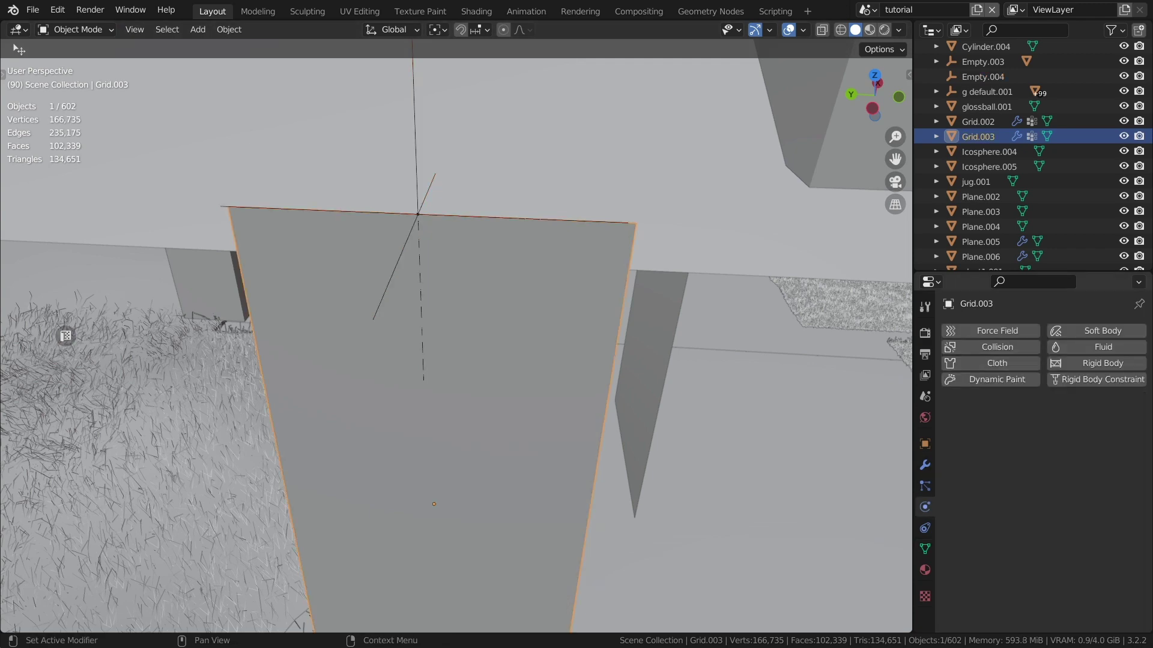
click(996, 363)
click(1119, 404)
click(1054, 347)
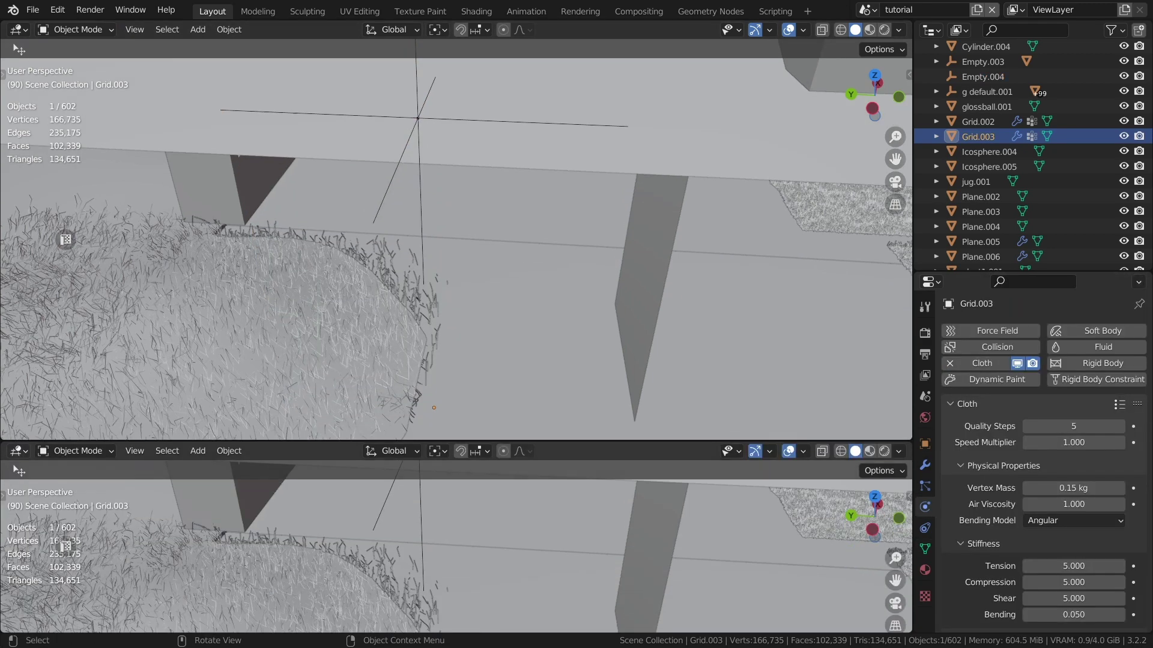
Turn the new lower area into a Timeline, fit its view and save the file.
click(18, 451)
click(210, 508)
key(KP_Decimal)
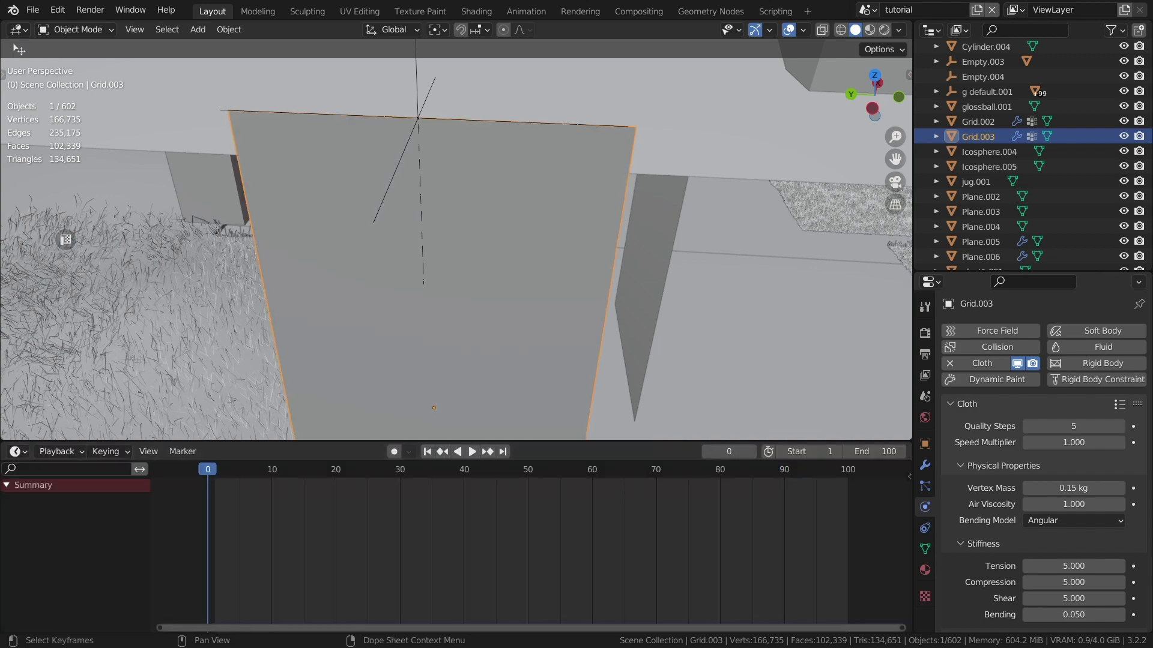
scroll(457, 313, down, 4)
key(ctrl+s)
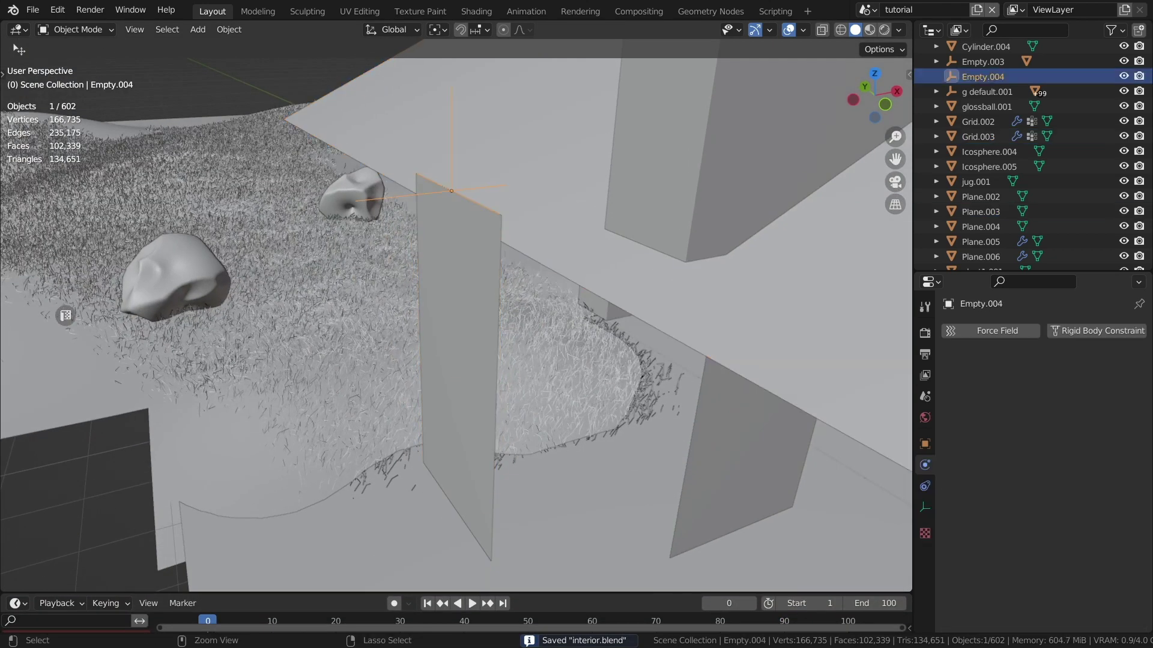
Set the curtain cloth's pin group to Group and expand its collision settings.
scroll(1044, 456, down, 10)
scroll(1044, 456, down, 8)
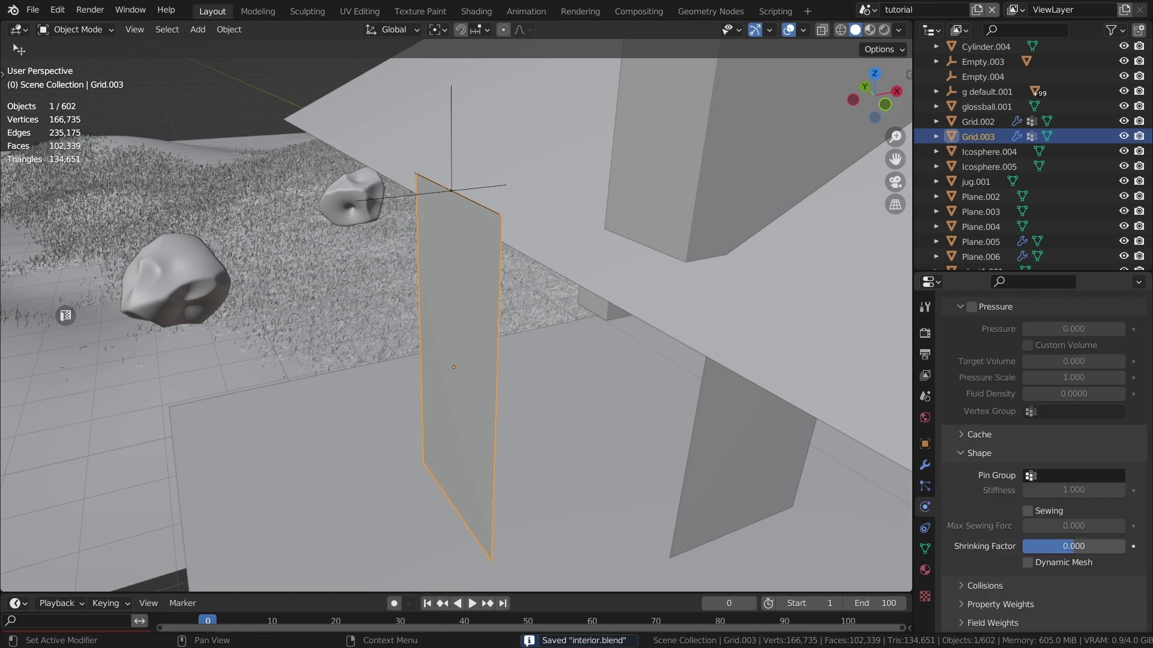
click(1074, 475)
click(1056, 498)
click(979, 585)
scroll(1045, 540, down, 5)
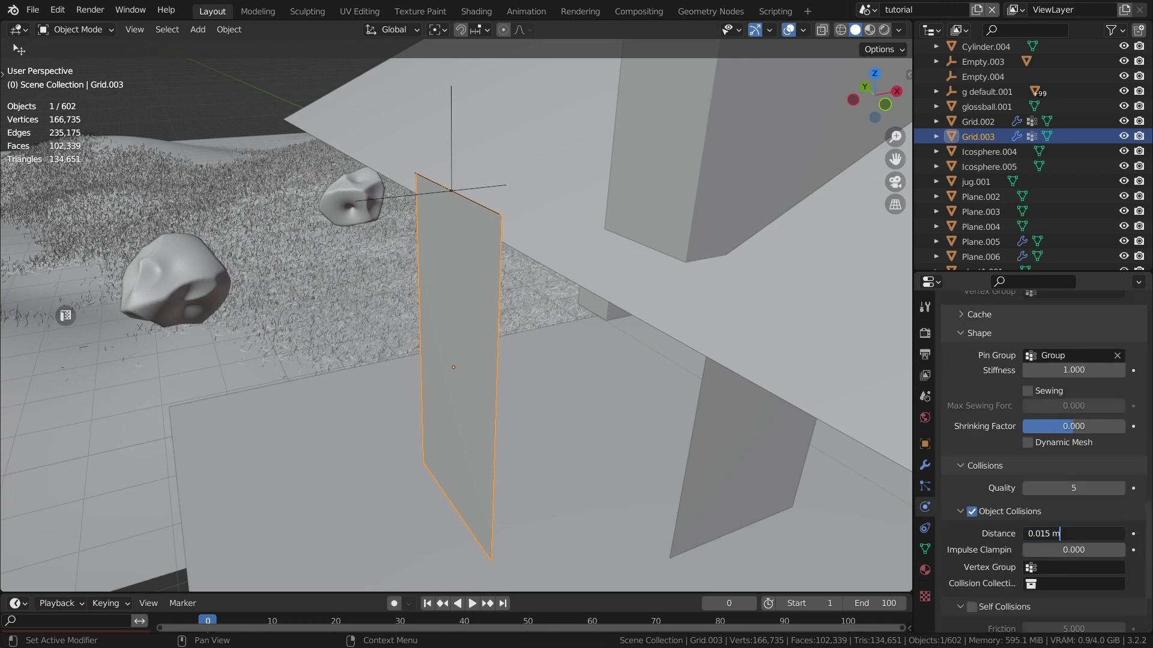
Enable self collisions on the curtain cloth with a distance of 0.005 m and save the file.
scroll(1045, 480, down, 4)
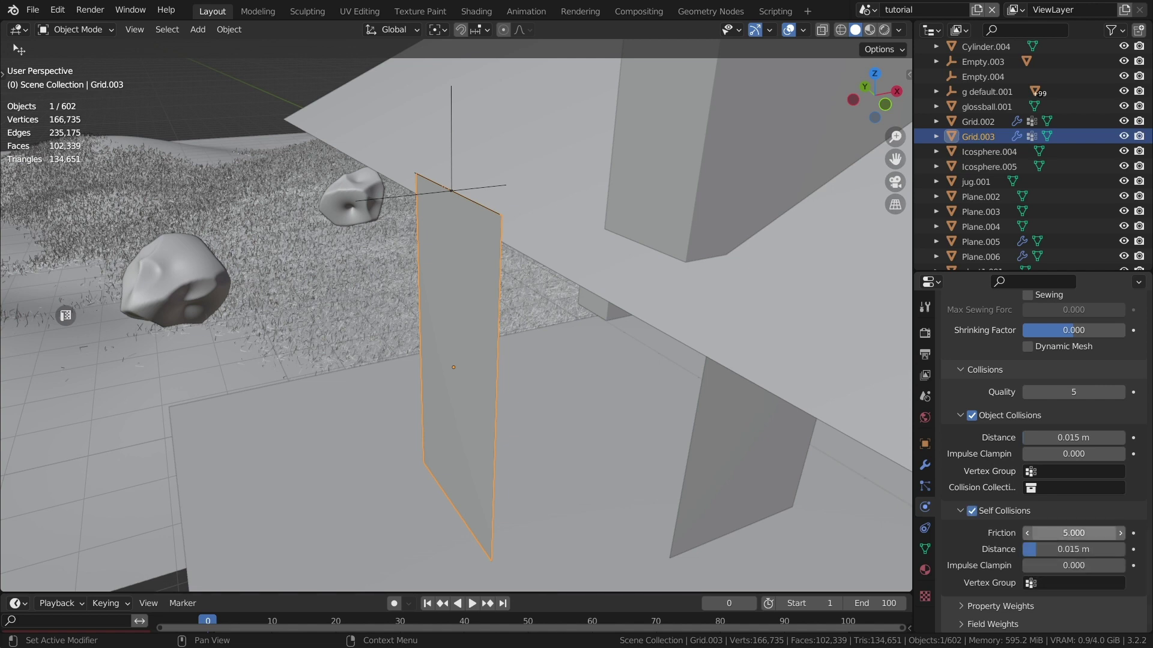
text(/)
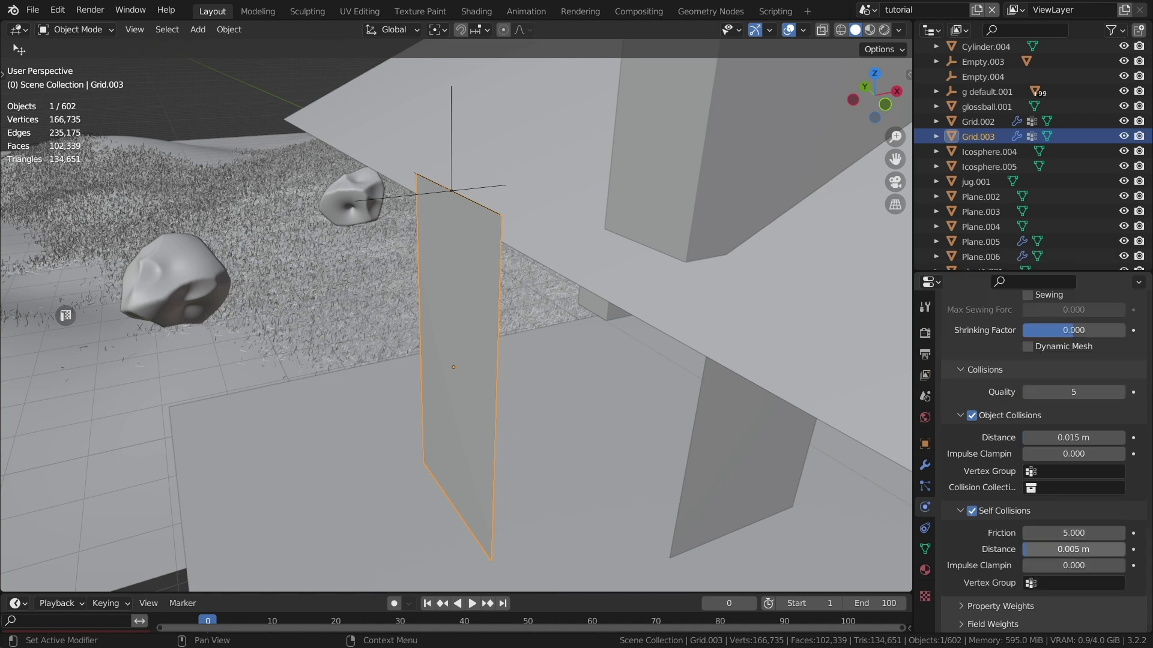
key(ctrl+s)
Run the cloth simulation and scale the curtain's hook empty to 0.3 along Y to gather the fabric.
middle_drag(65, 315, 65, 290)
click(982, 76)
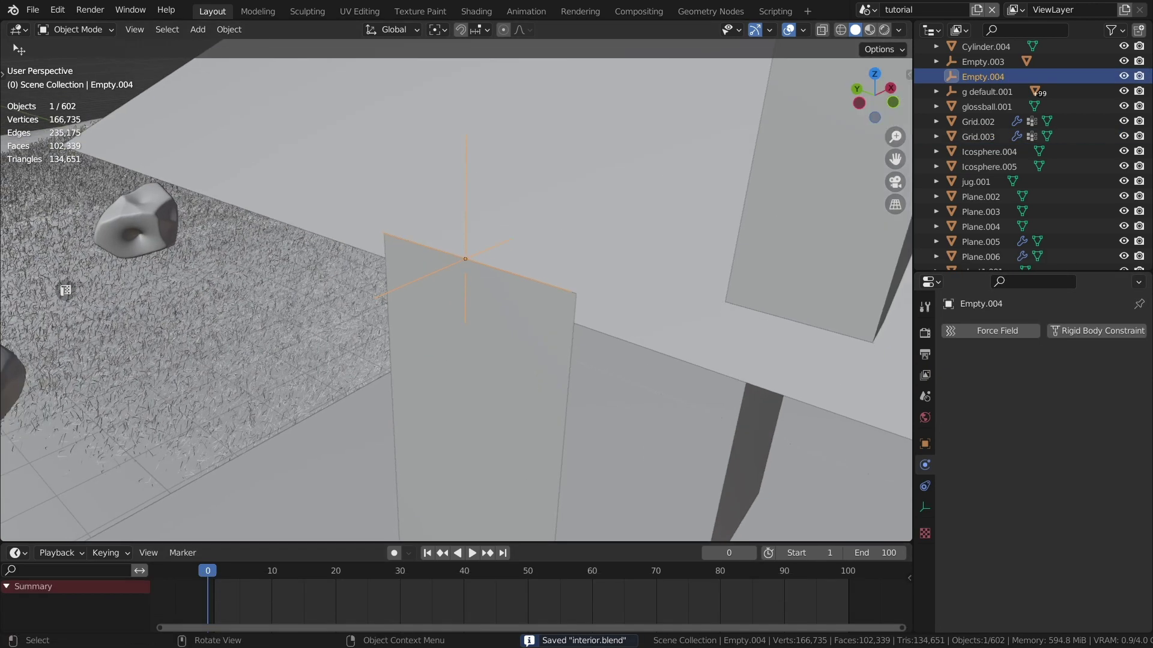
key(space)
key(s)
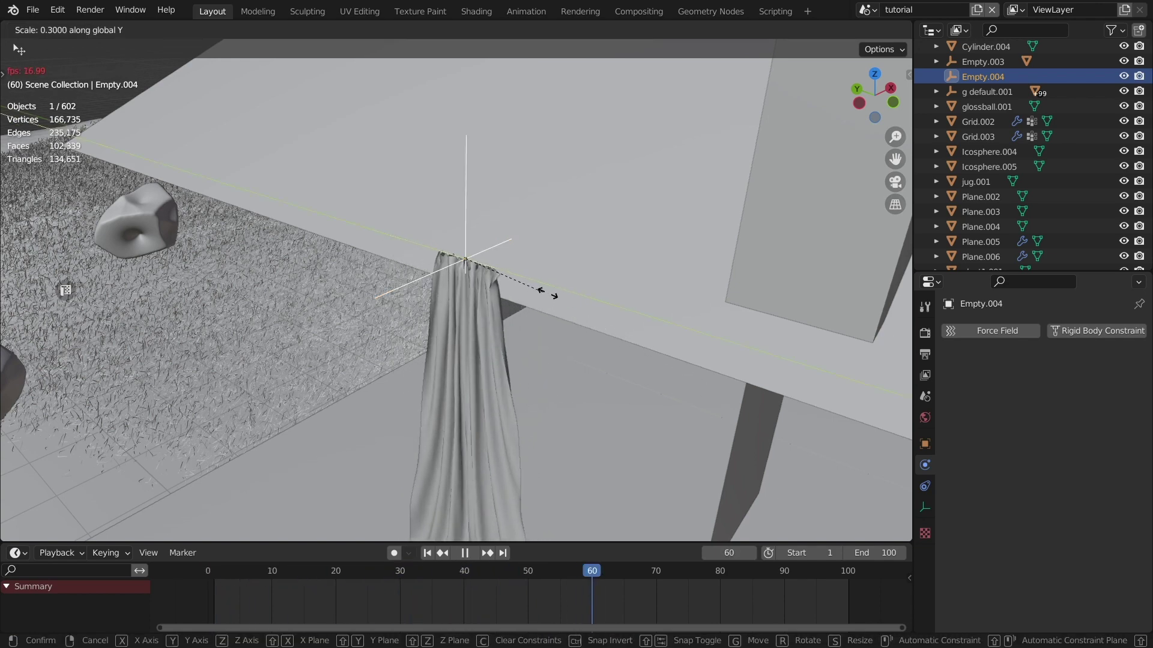
click(541, 291)
Save the file and advance the curtain simulation to frame 97, inspecting the selected curtain through the camera.
middle_drag(66, 290, 65, 290)
key(KP_0)
key(space)
key(ctrl+s)
scroll(627, 290, up, 2)
click(978, 136)
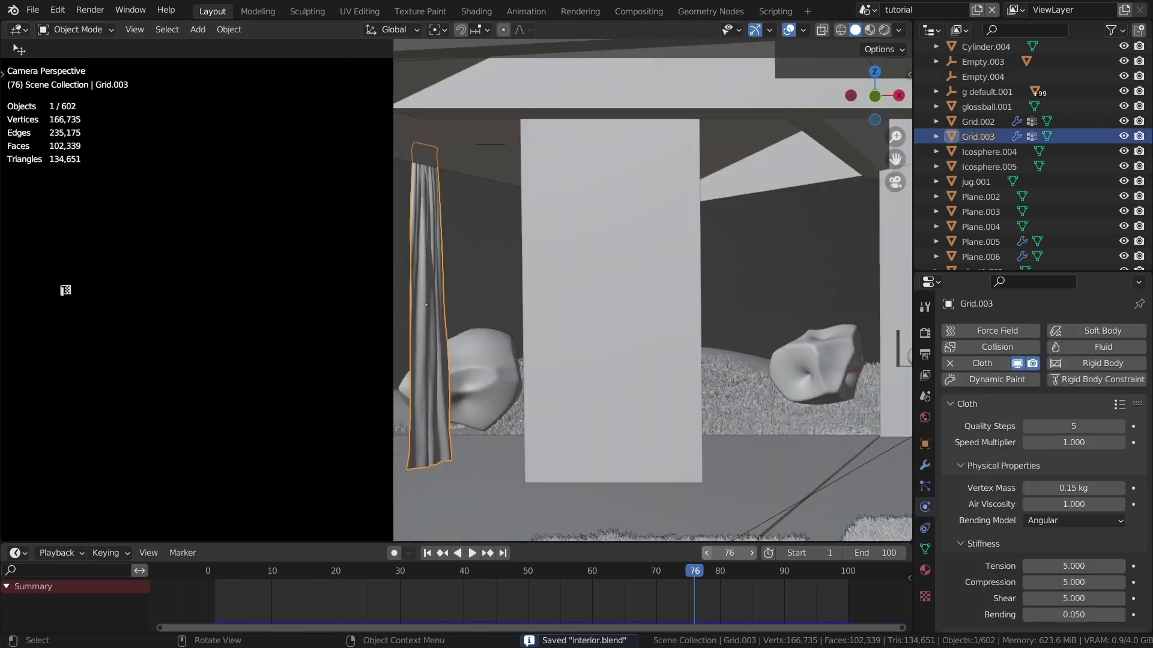
drag(502, 594, 533, 594)
scroll(65, 289, up, 2)
key(space)
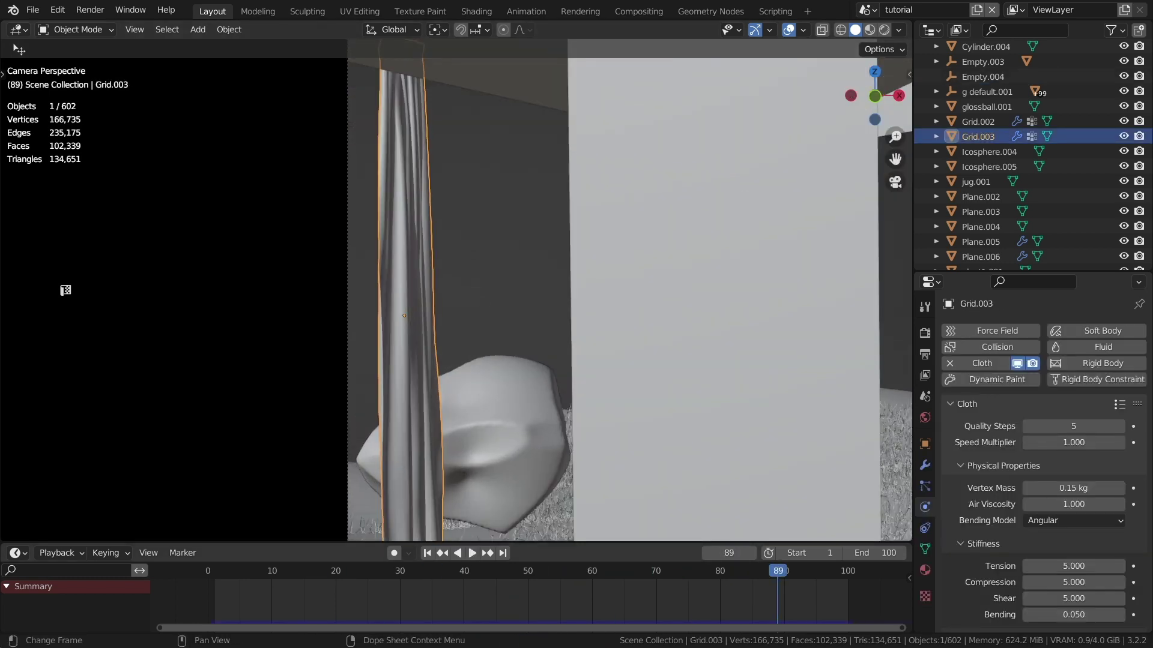
scroll(66, 289, down, 4)
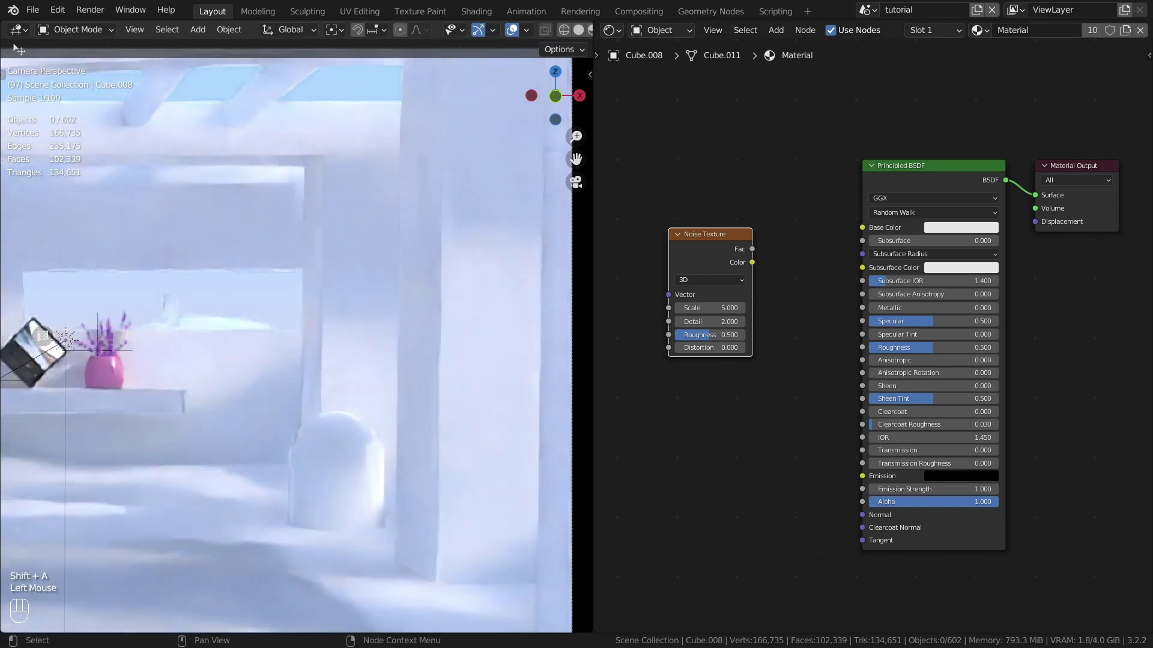
Insert a ColorRamp between the Noise Texture's color output and the Principled BSDF's base color in the wall material.
text(co)
click(870, 265)
click(841, 181)
drag(979, 248, 978, 247)
Add a Voronoi Texture and drive both it and the Noise Texture from one Mapping node using object coordinates.
key(shift+a)
text(vo)
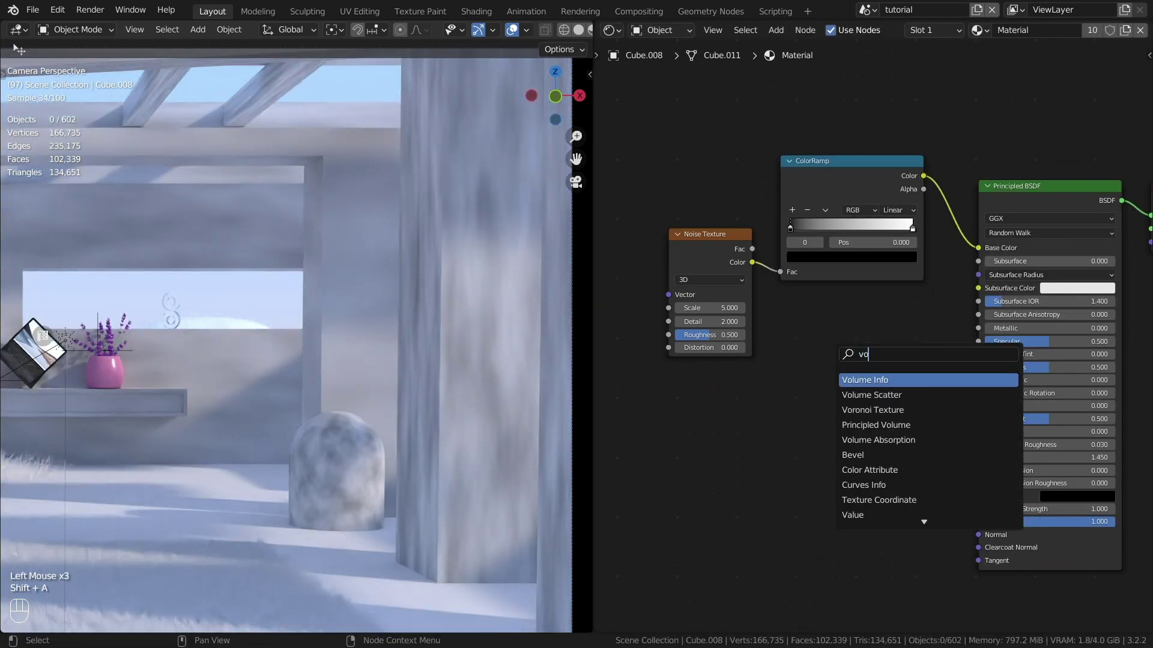
click(872, 409)
click(721, 385)
middle_drag(721, 420, 906, 384)
key(ctrl+t)
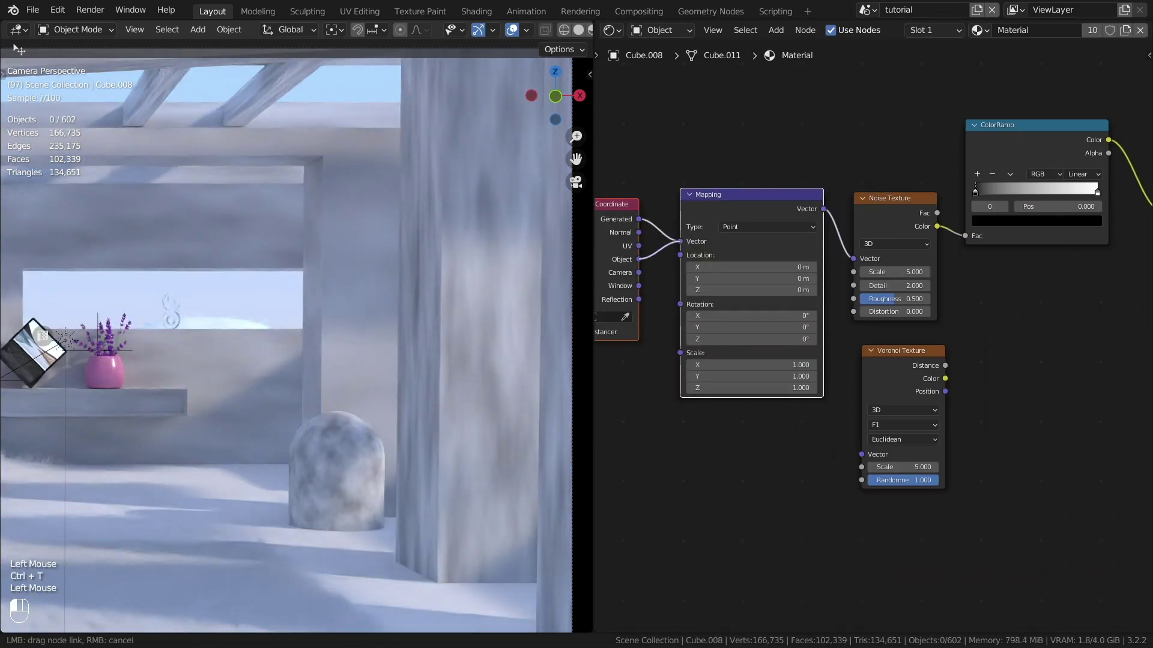
drag(680, 241, 681, 241)
drag(823, 209, 854, 312)
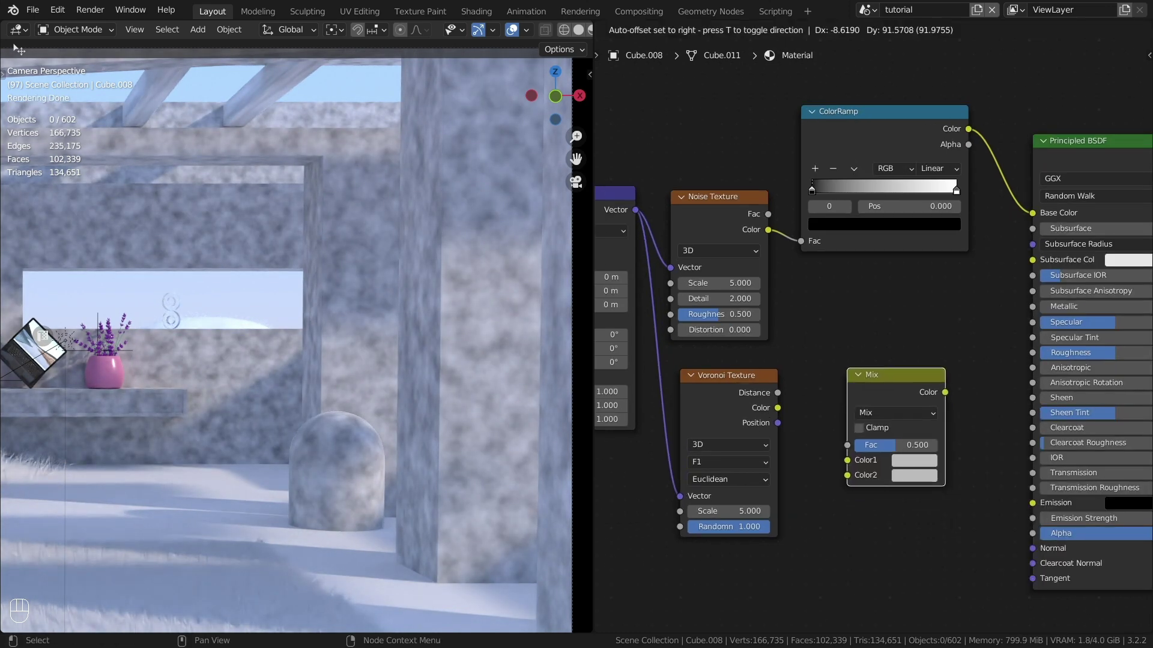
Set the Mix node to Difference and blend the noise color with the Voronoi distance into a Bump for the normal.
click(893, 405)
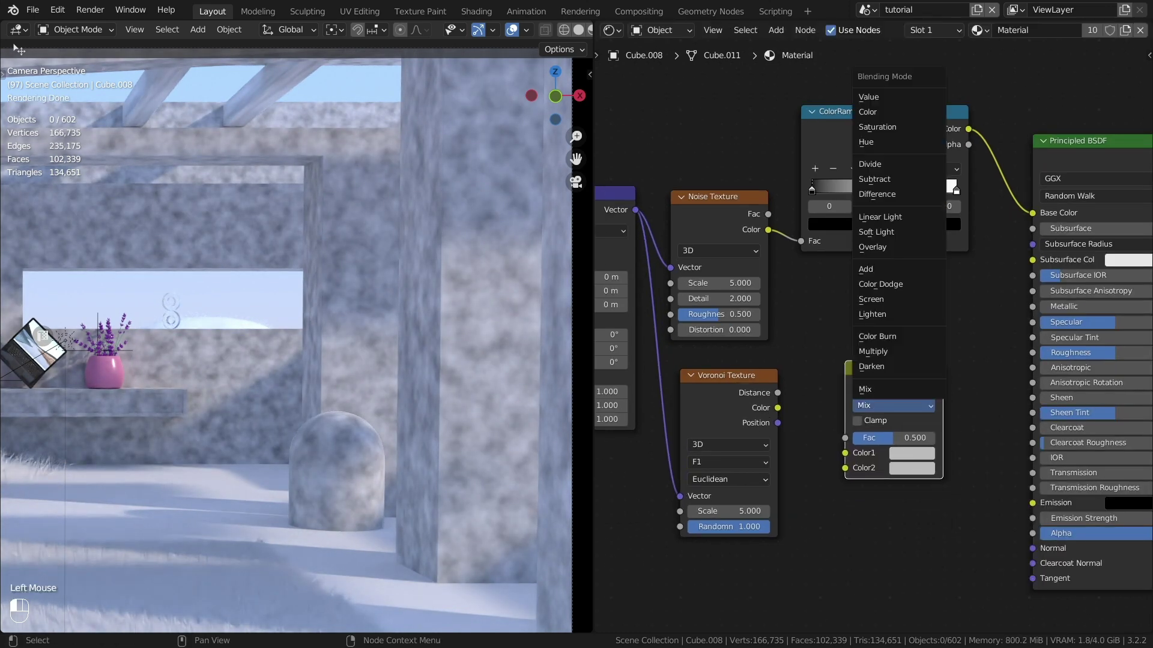
click(899, 194)
scroll(872, 337, up, 1)
drag(751, 212, 840, 490)
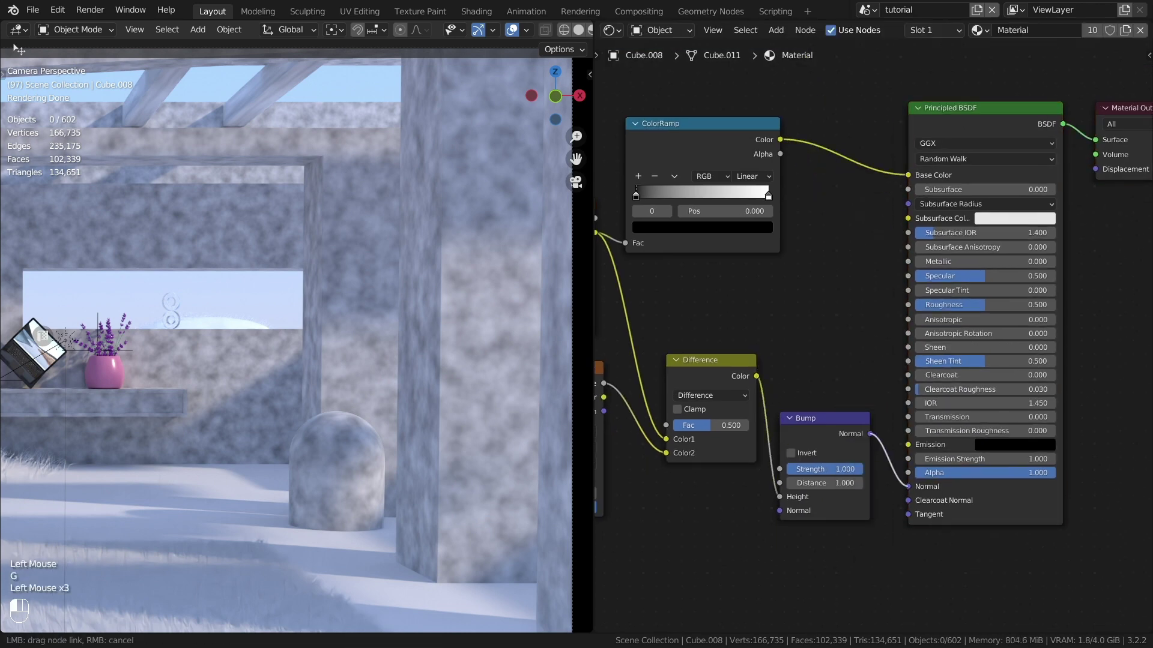
Set the wall material's bump strength to 0.1 and its Principled BSDF roughness to 0.2.
click(824, 469)
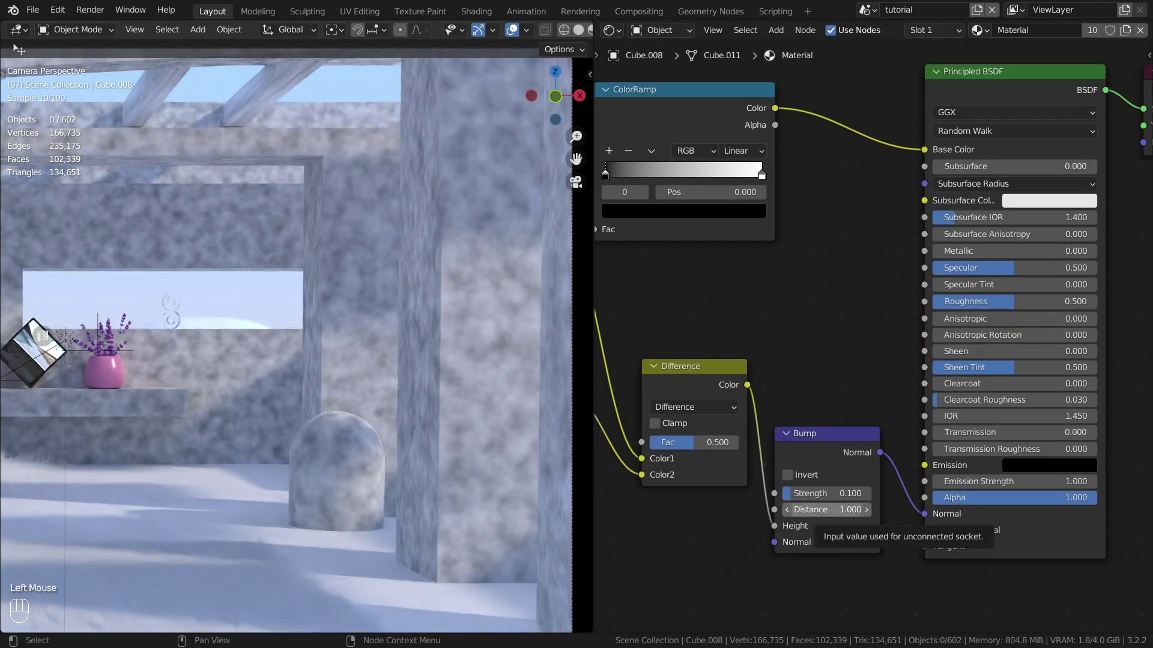
middle_drag(841, 300, 837, 365)
click(985, 366)
text(0.2)
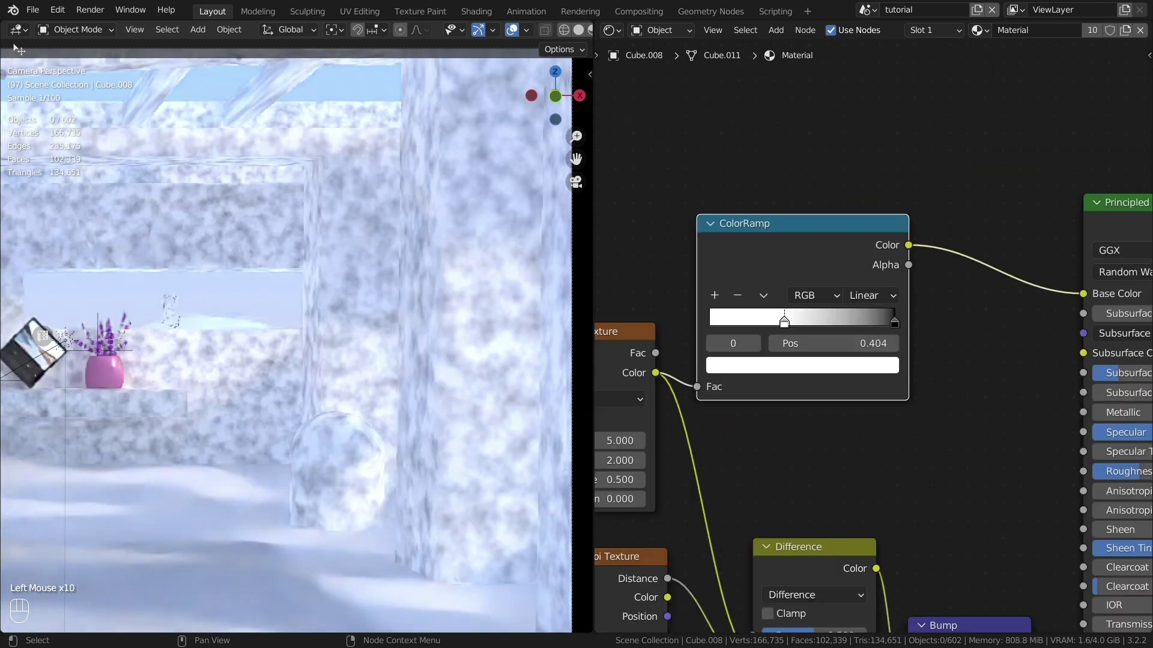
Give the wall's ColorRamp pale stops with Ease interpolation, and set the Noise Texture's scale to 0.1 and detail to 8.
click(802, 364)
click(802, 364)
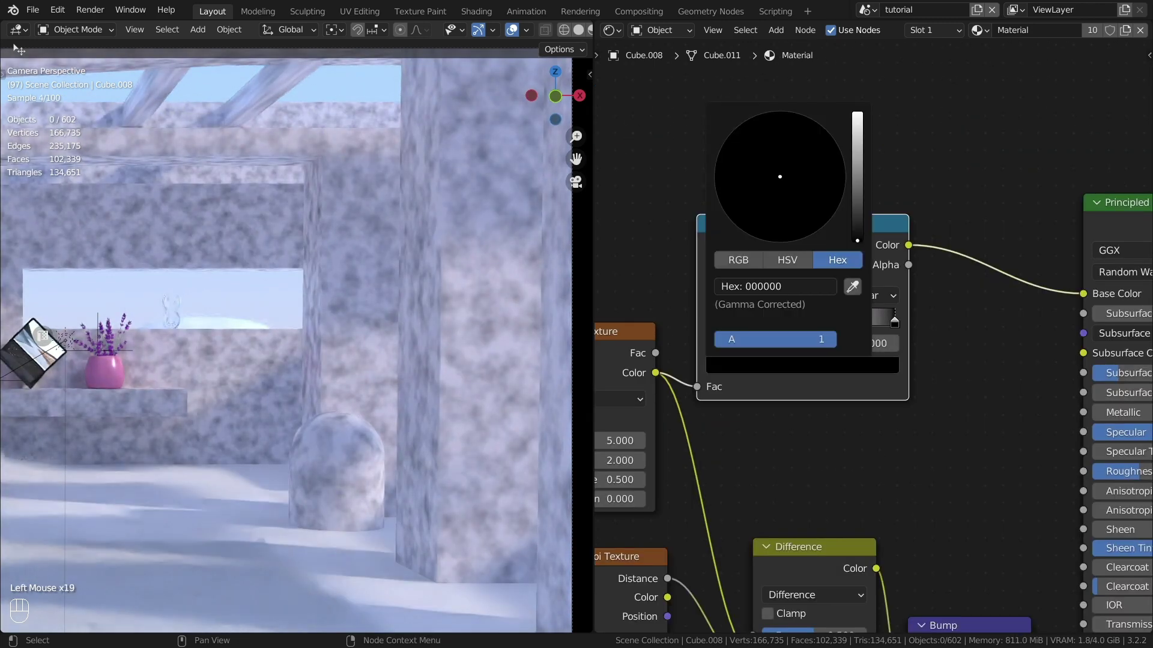
key(Return)
middle_drag(780, 420, 978, 252)
text(0.1)
key(Return)
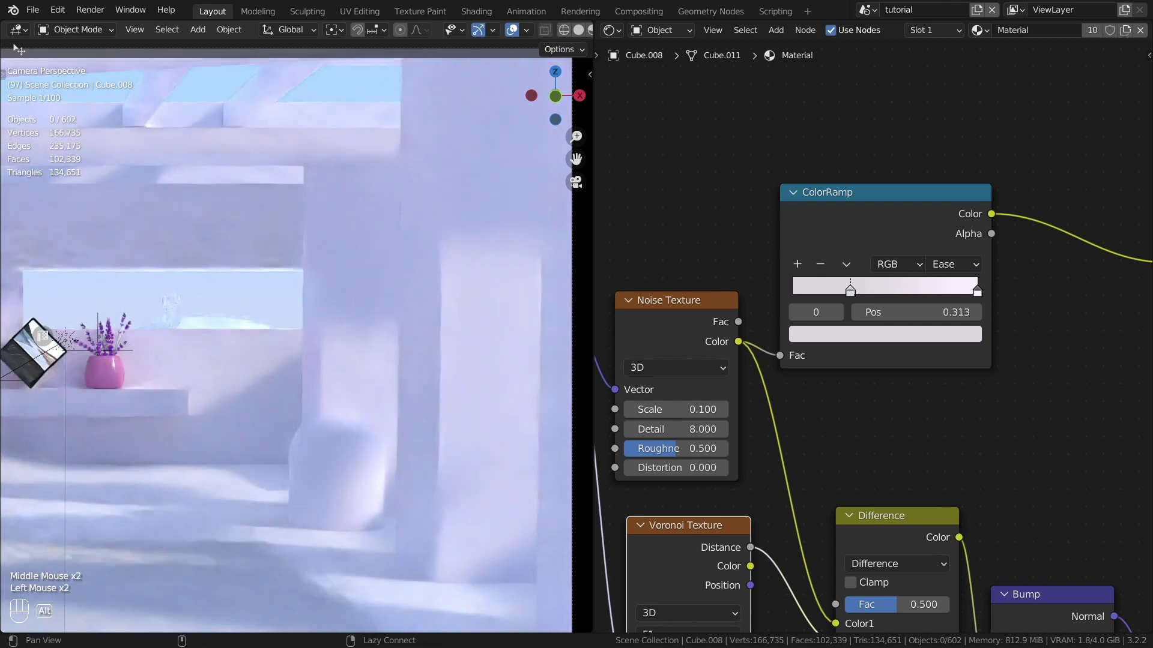
Add a Noise Texture with mapping to the floor material and link it through a ColorRamp to the base color.
scroll(870, 342, down, 4)
key(shift+a)
text(n)
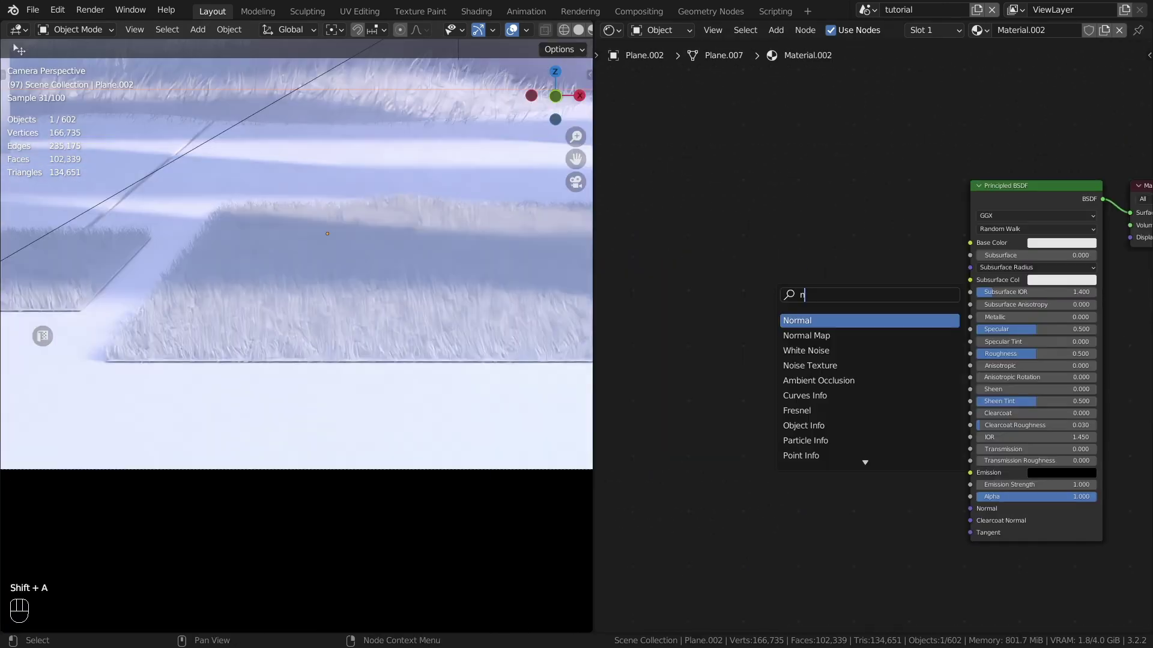
text(oise)
key(Return)
click(738, 270)
middle_drag(738, 270, 682, 300)
key(ctrl+t)
drag(731, 306, 779, 360)
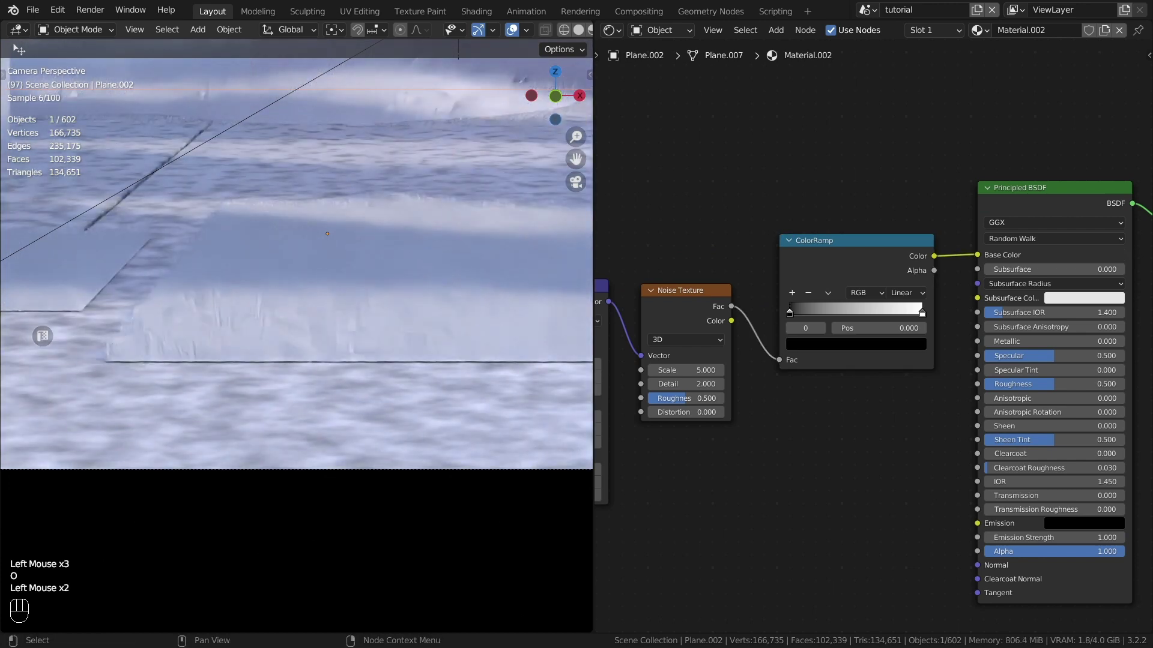
Move the floor ColorRamp's black stop to about 0.48 and change it to mid grey.
drag(790, 311, 890, 228)
click(855, 344)
middle_drag(840, 450, 888, 456)
scroll(889, 456, up, 2)
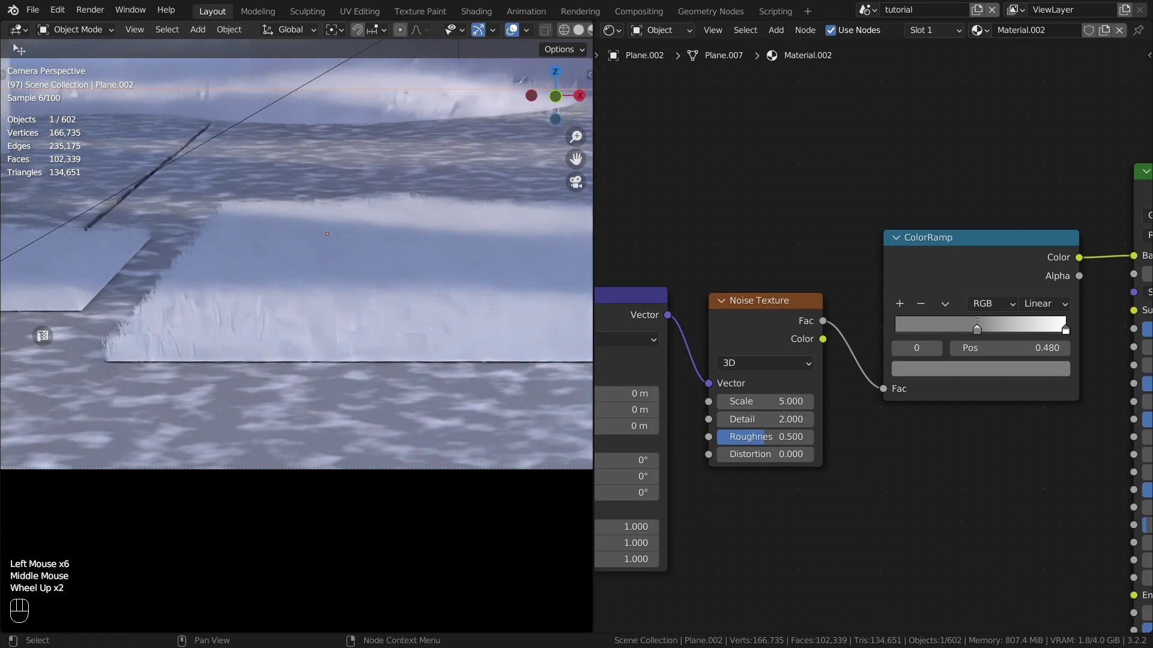
Set the floor Noise Texture's scale to 0.5 and detail to 16.
text(0.5)
key(Return)
text(16)
key(Return)
text(0.5)
key(Return)
Set the floor material's roughness to 0.15 and lighten the ColorRamp's grey stop to hex B7B7B7.
middle_drag(901, 420, 630, 399)
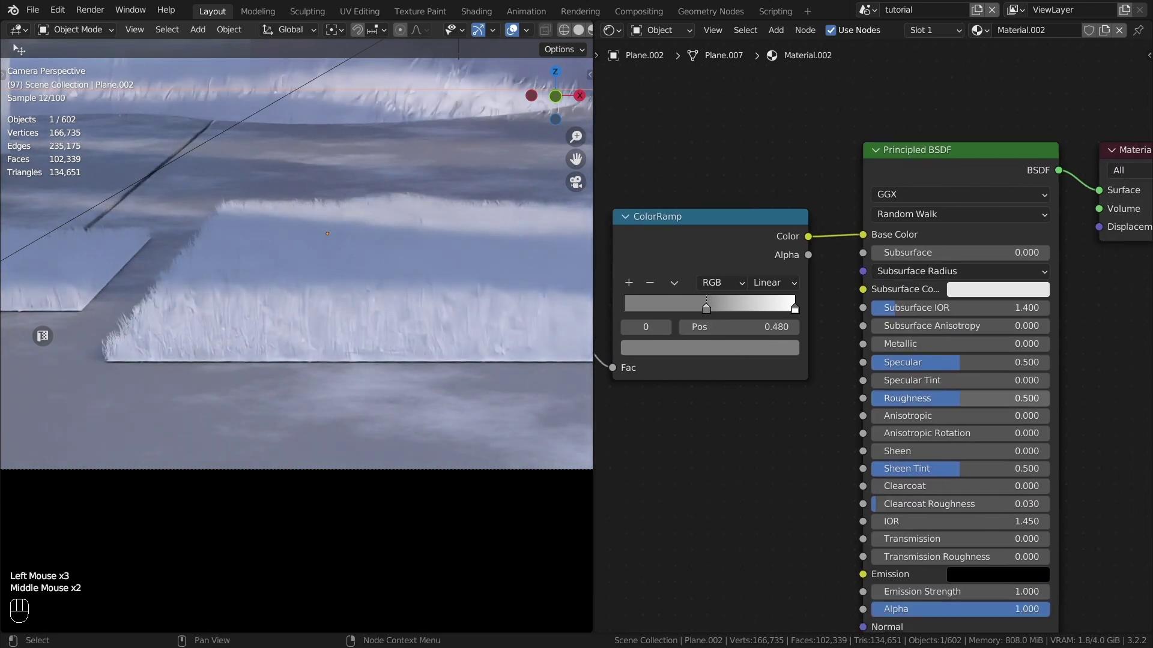
text(0.15)
key(Return)
click(710, 347)
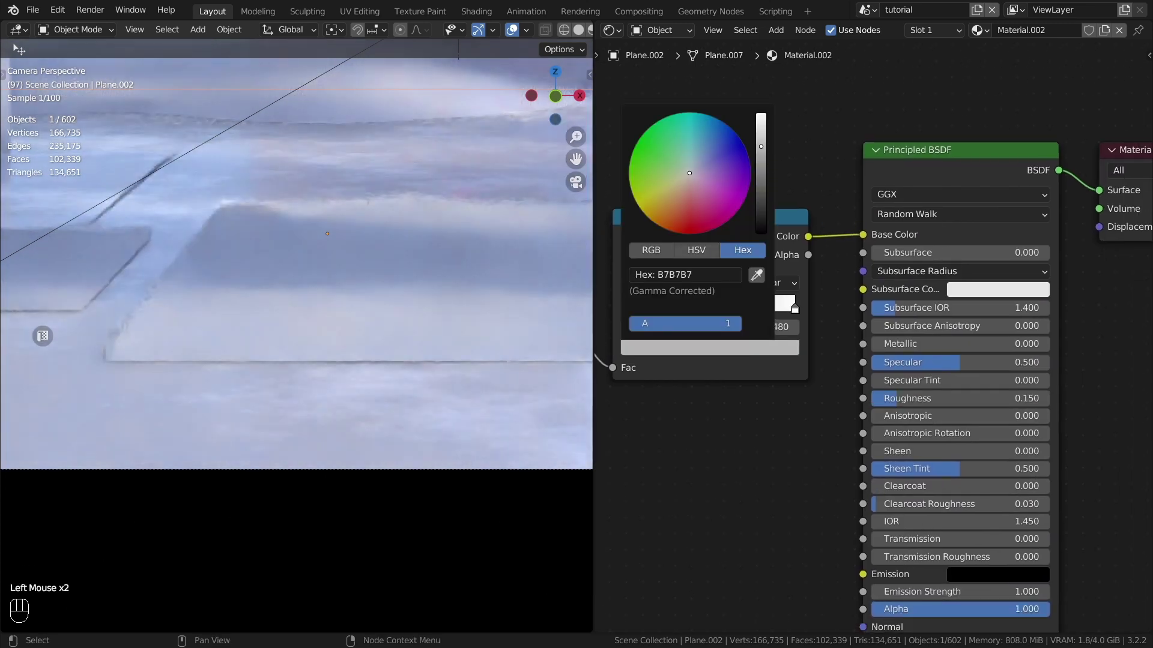
Add Hue Saturation Value, ColorRamp and Wave Texture nodes to the material of the wide panel under the roof.
scroll(301, 240, down, 4)
shift+middle_drag(300, 240, 289, 300)
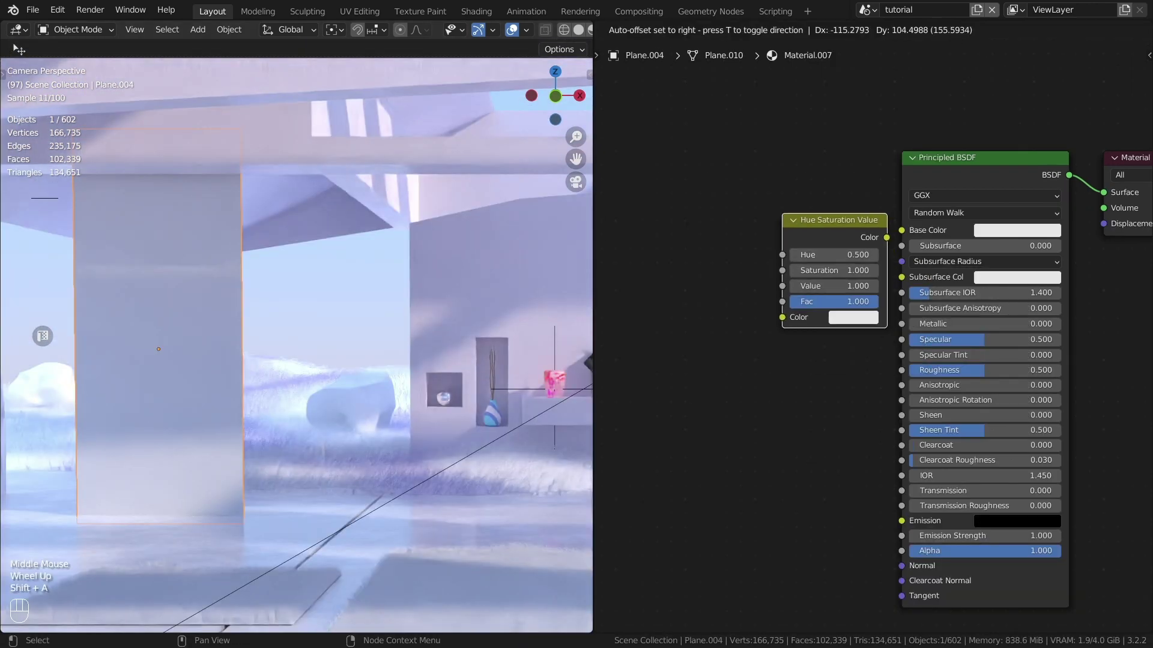
click(834, 223)
key(shift+a)
click(747, 316)
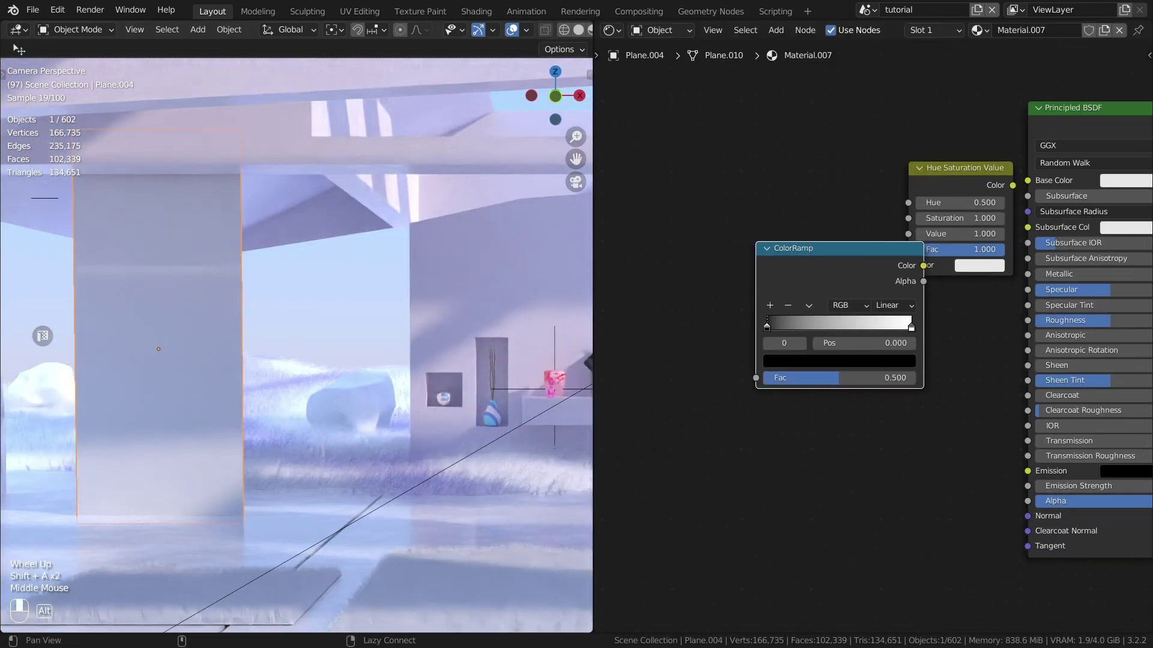
click(774, 288)
key(shift+a)
click(804, 530)
click(624, 360)
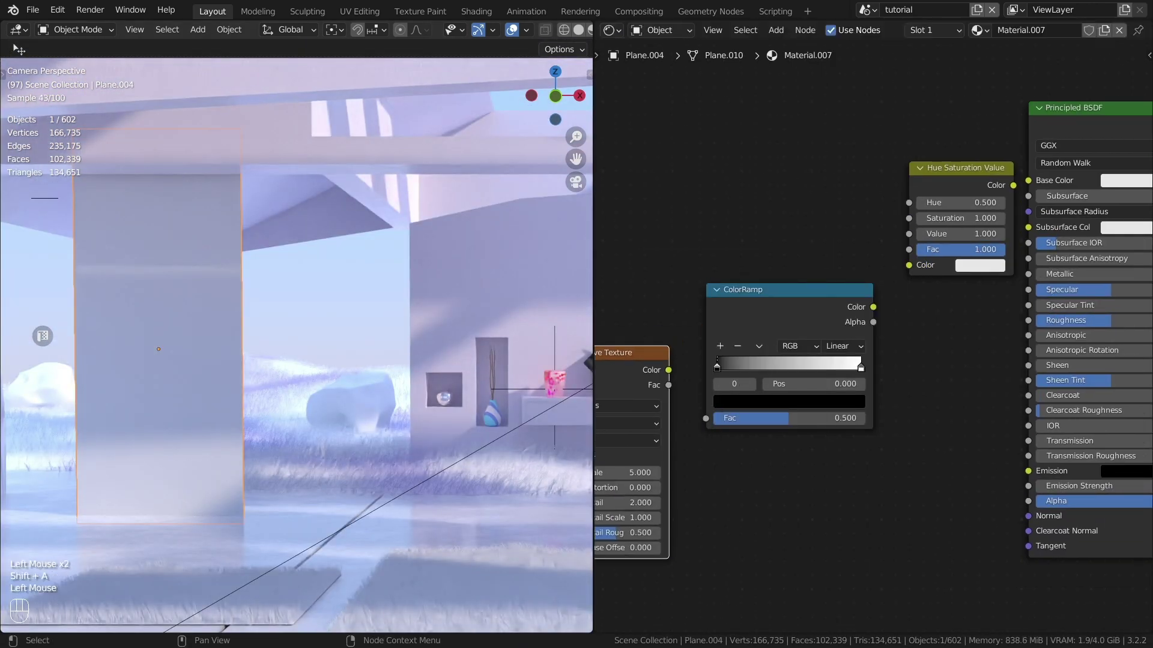
Link the Wave Texture through the ColorRamp to the Hue Saturation Value factor, and its color to the base color.
drag(668, 385, 705, 418)
middle_drag(705, 418, 644, 434)
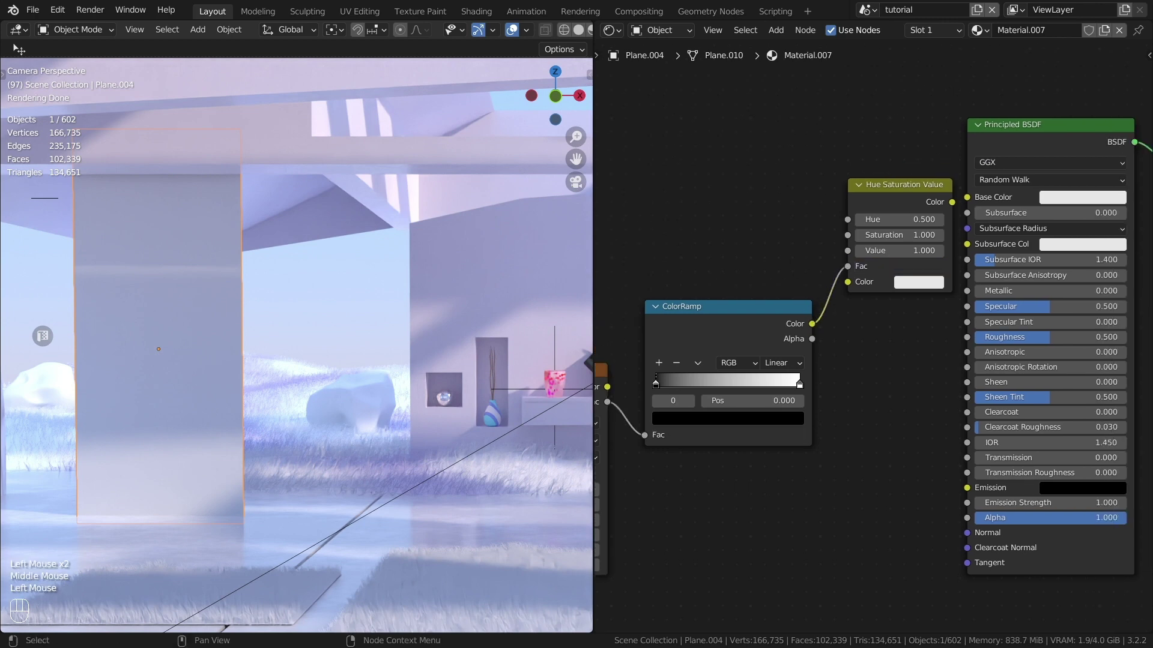
scroll(871, 330, down, 2)
click(918, 171)
key(g)
click(973, 171)
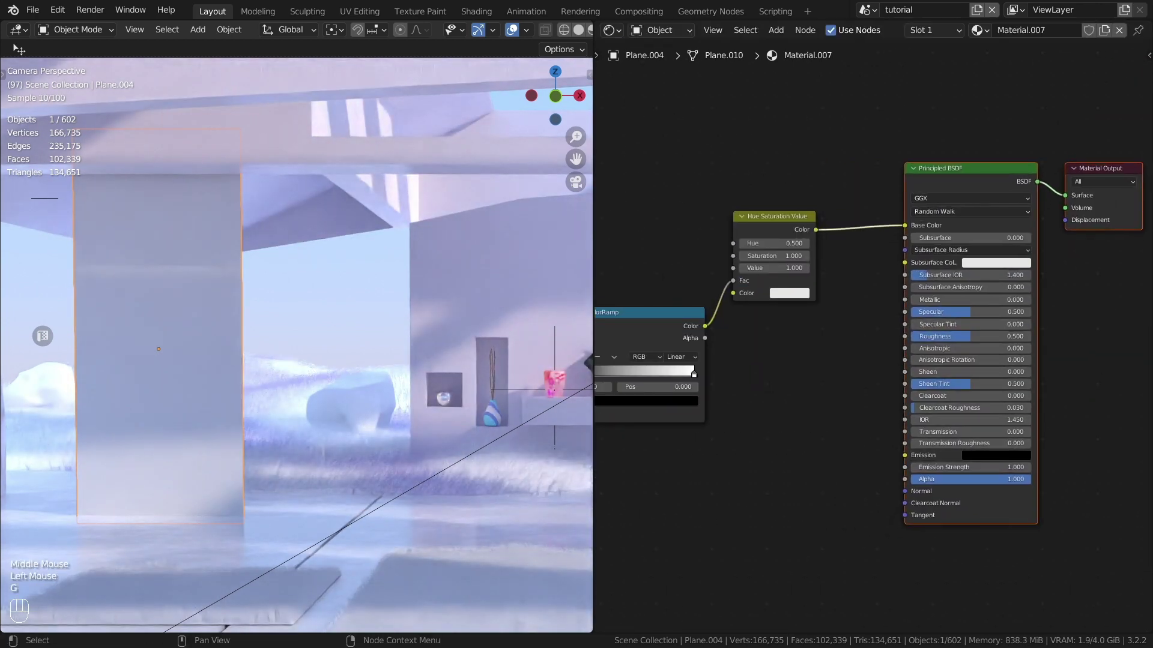
Make the panel material glassy with roughness 0, transmission 1, transmission roughness 0.25 and IOR 1.1.
drag(985, 337, 918, 336)
drag(936, 431, 1027, 432)
click(996, 455)
scroll(960, 444, up, 2)
middle_drag(960, 445, 954, 458)
click(955, 458)
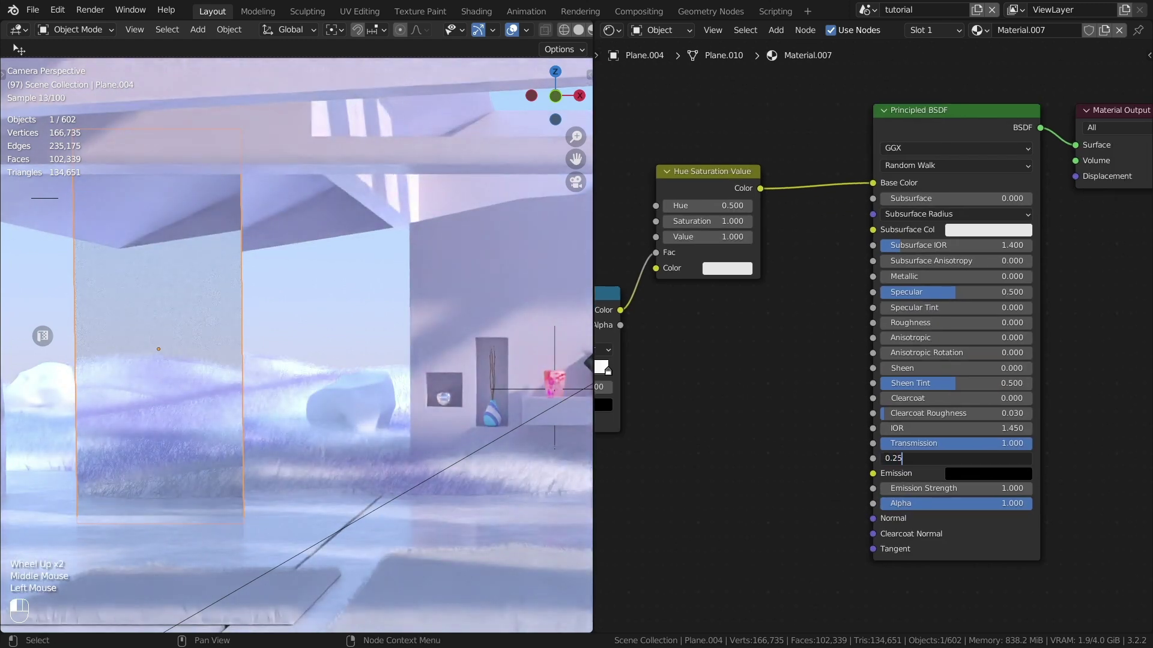
click(955, 428)
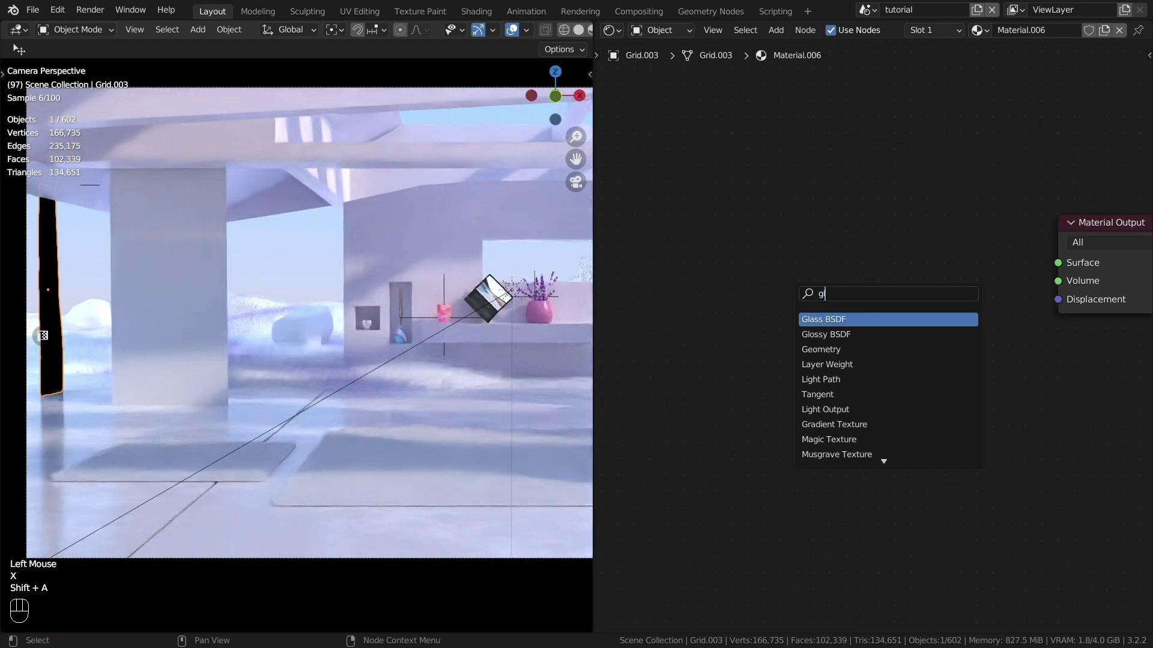
Add a Glass BSDF and an Emission shader to the curtain material.
key(Return)
click(859, 414)
key(shift+a)
text(e)
key(Return)
click(793, 360)
Combine the curtain's glass and emission shaders with an Add Shader linked to the output surface.
key(shift+a)
text(add)
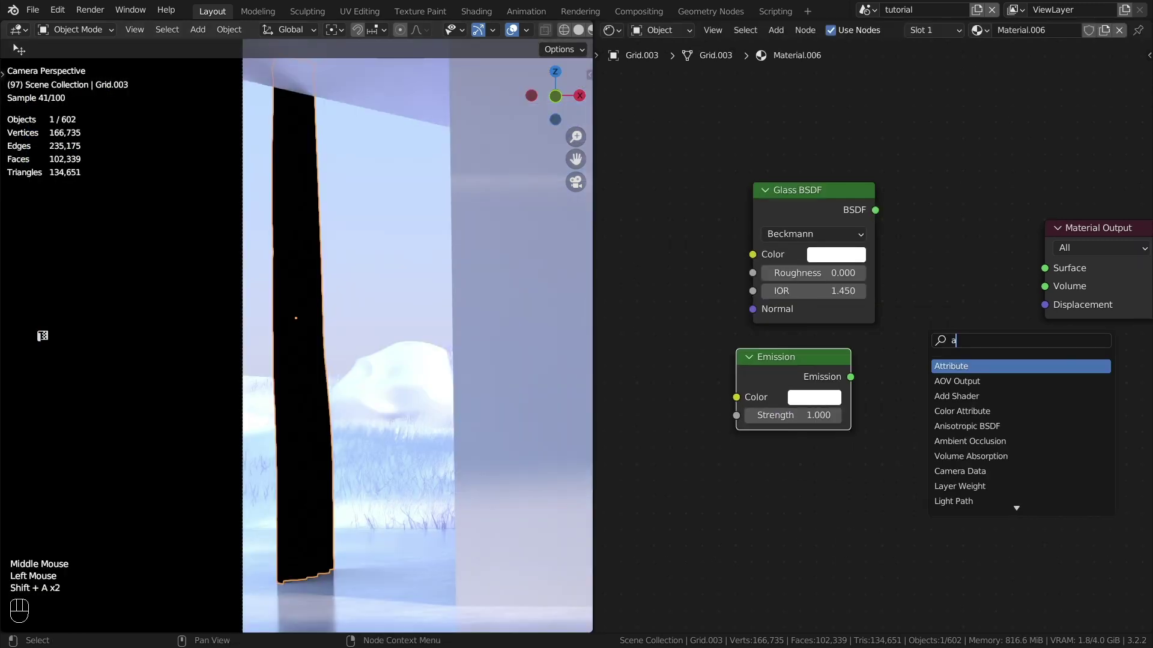
key(Return)
click(969, 282)
alt+right_drag(792, 390, 969, 300)
Add a Hue Saturation Value node and connect it to the color inputs of both the Glass BSDF and Emission.
key(shift+a)
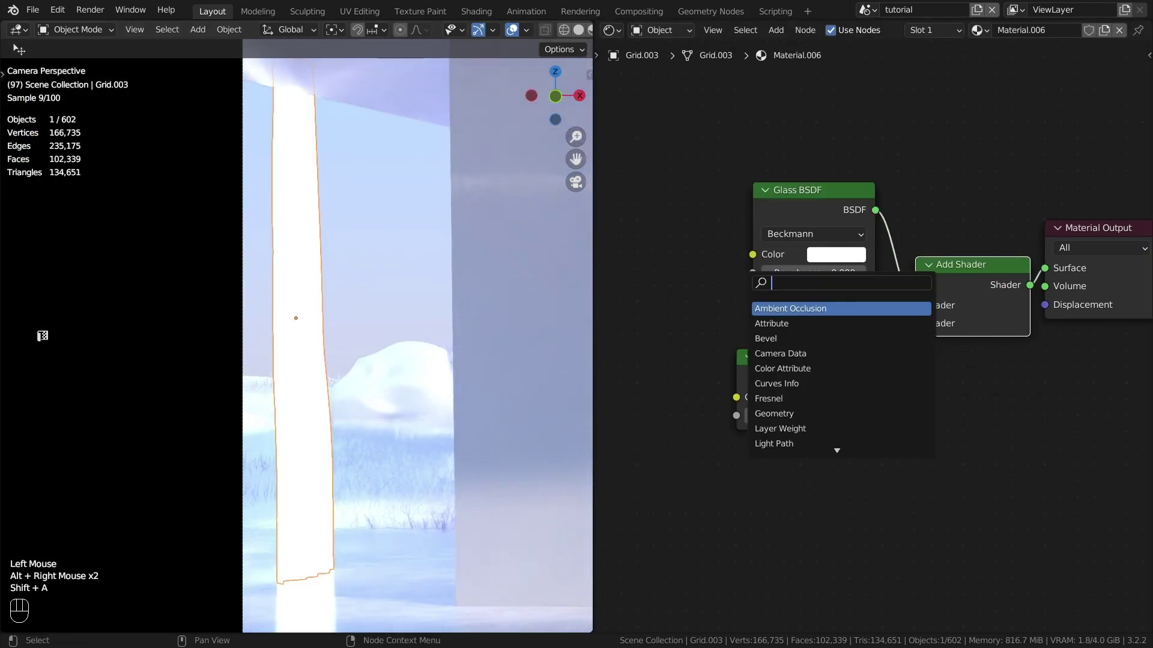
text(hu)
key(Return)
click(660, 286)
alt+right_drag(660, 337, 811, 270)
alt+right_drag(660, 360, 804, 396)
Hide the viewport overlays and set the curtain's glass roughness to 0.4, IOR to 1.33 and emission strength to 0.2.
middle_drag(792, 414, 835, 437)
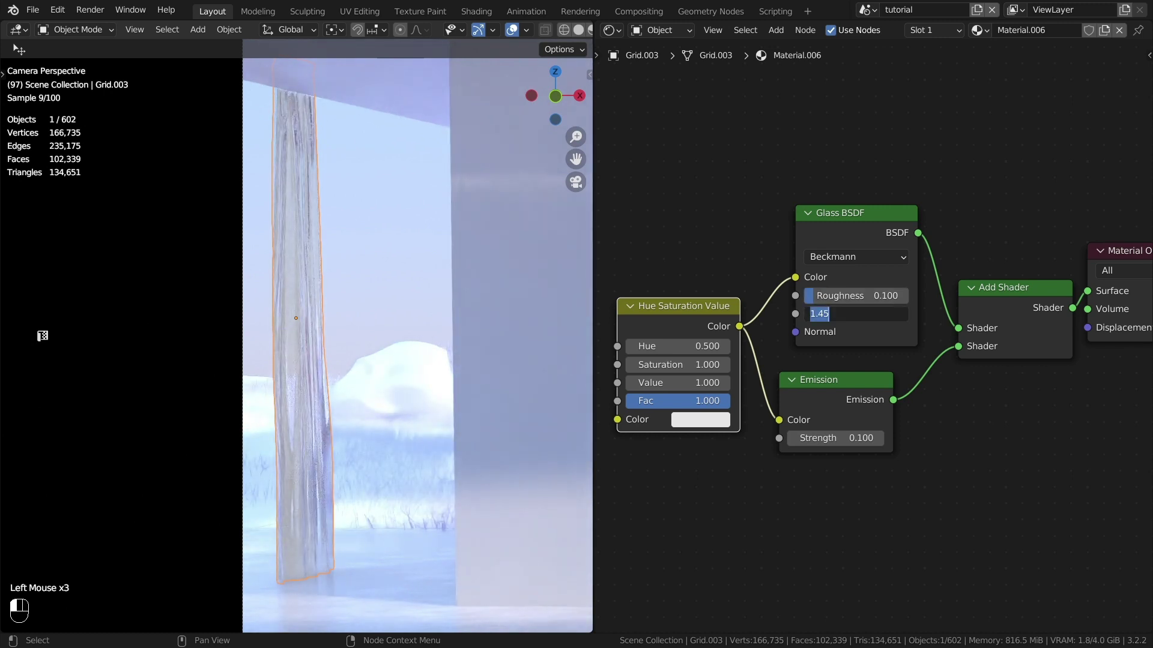
key(shift+alt+z)
click(42, 336)
text(4)
key(Return)
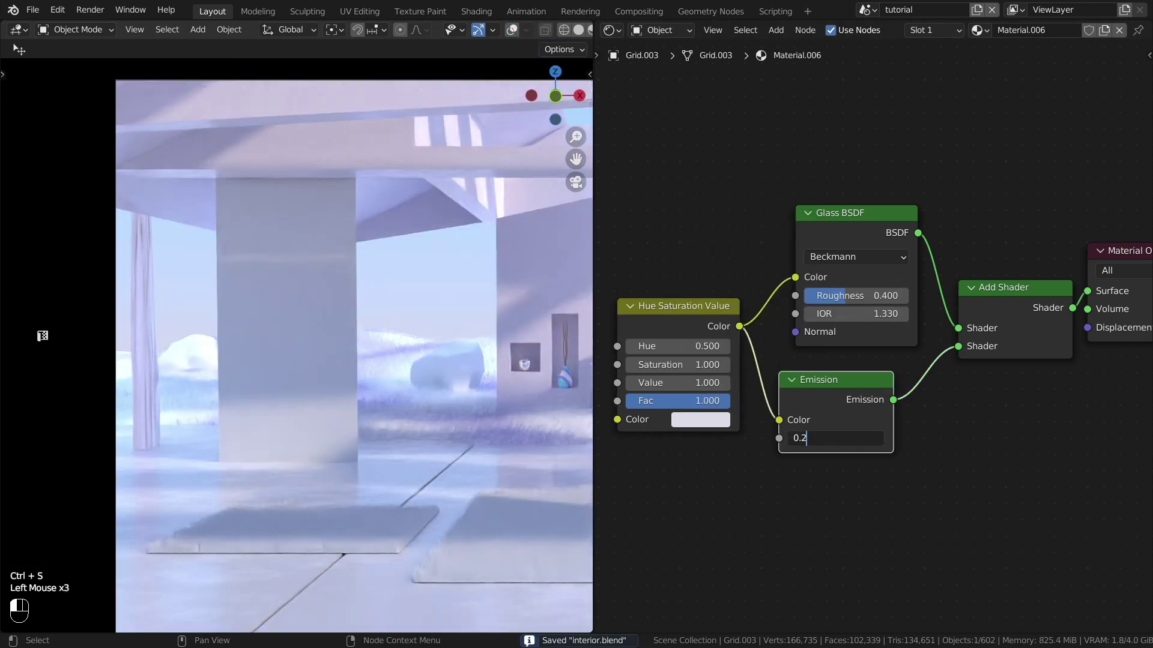
key(Return)
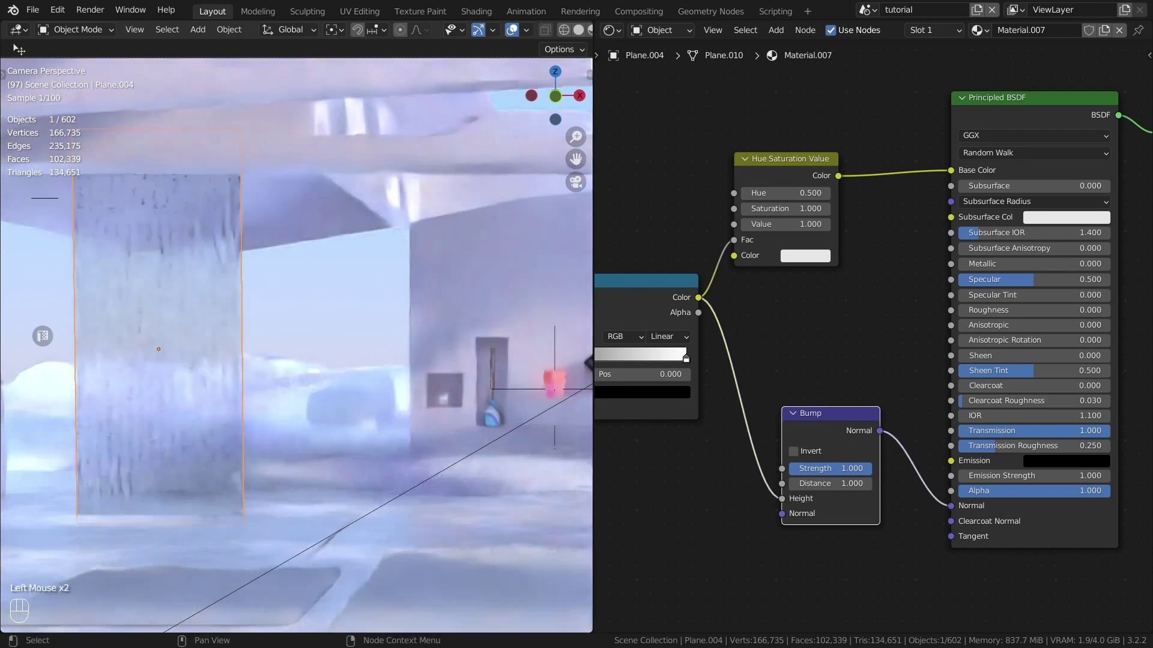
Set the panel's Wave Texture scale to 8 and move the ColorRamp's black stop to about 0.509.
middle_drag(661, 420, 933, 366)
click(747, 410)
key(Return)
drag(847, 305, 934, 305)
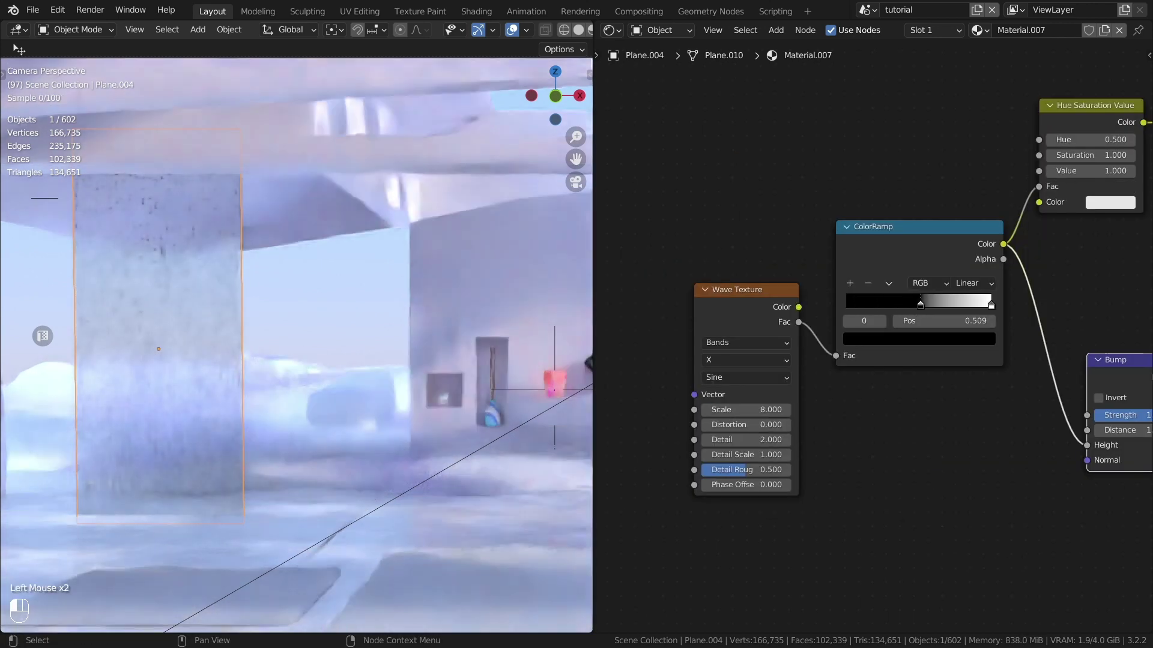
Save the file and change the panel's Hue Saturation Value color to pale lavender.
key(ctrl+s)
middle_drag(1021, 300, 860, 350)
click(949, 251)
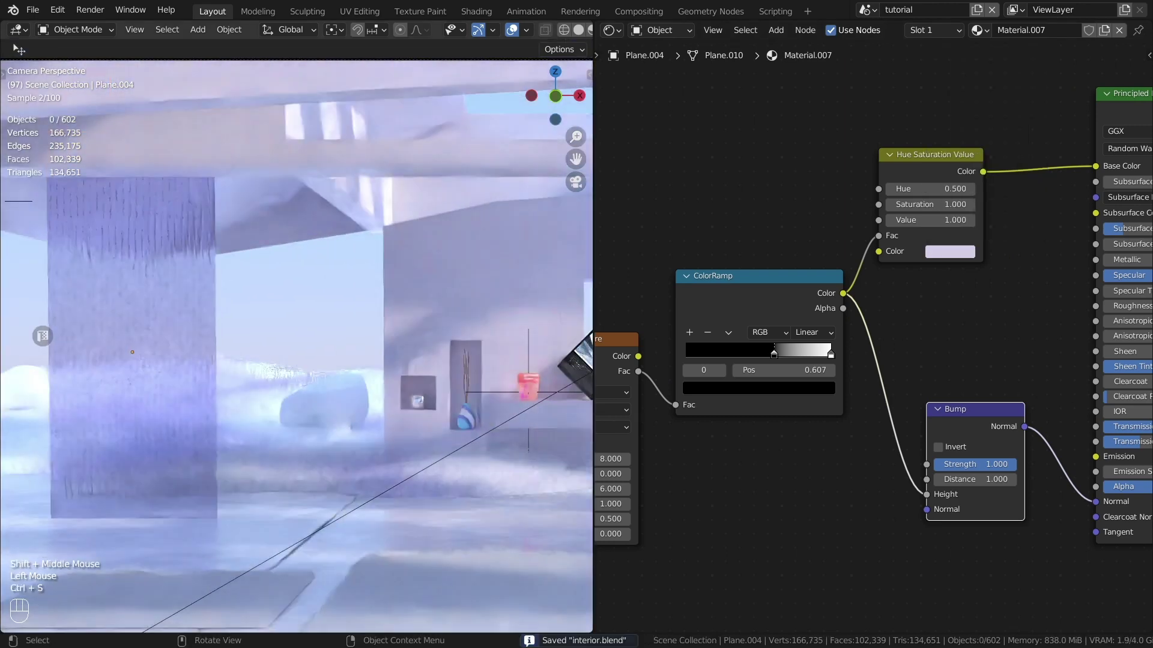
Set the large rug material's roughness to 1 and its base color to light gray D5D5D5.
click(360, 420)
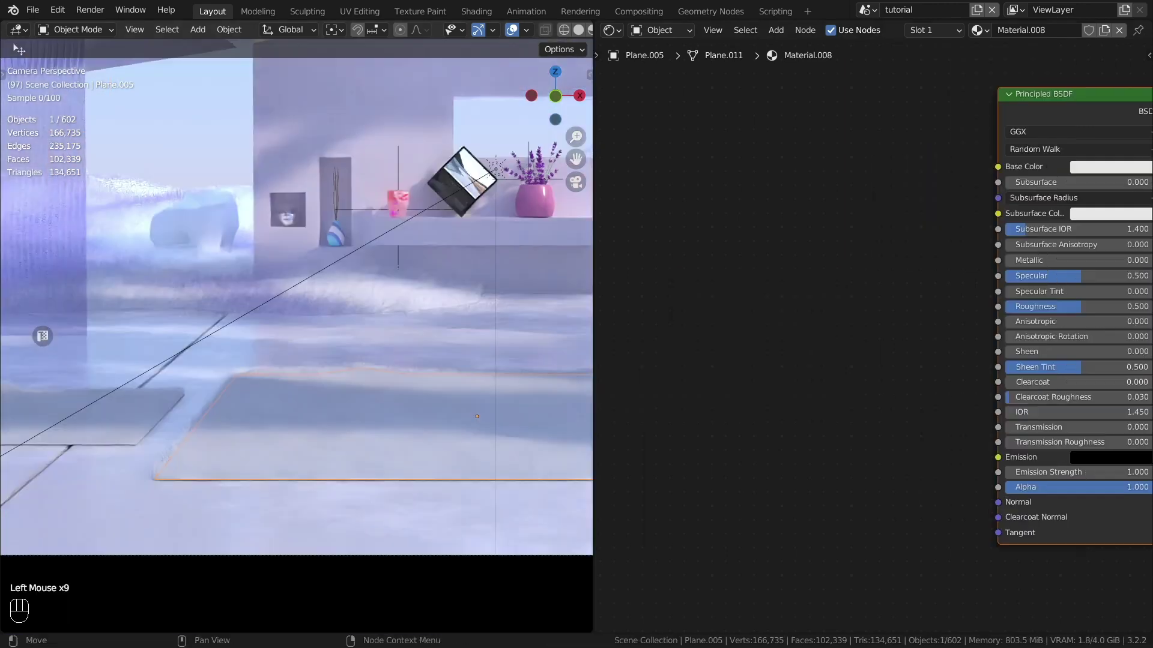
drag(888, 383, 960, 383)
click(920, 242)
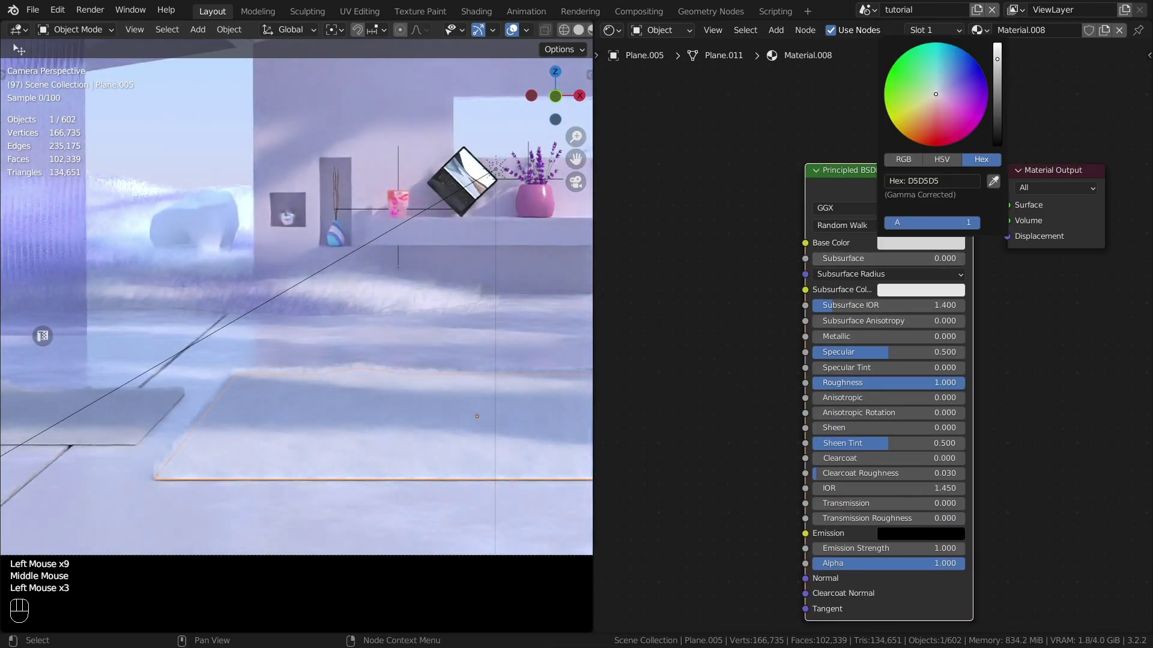
Darken the small rug material's base color to gray 909090.
click(90, 420)
click(920, 242)
drag(997, 53, 997, 86)
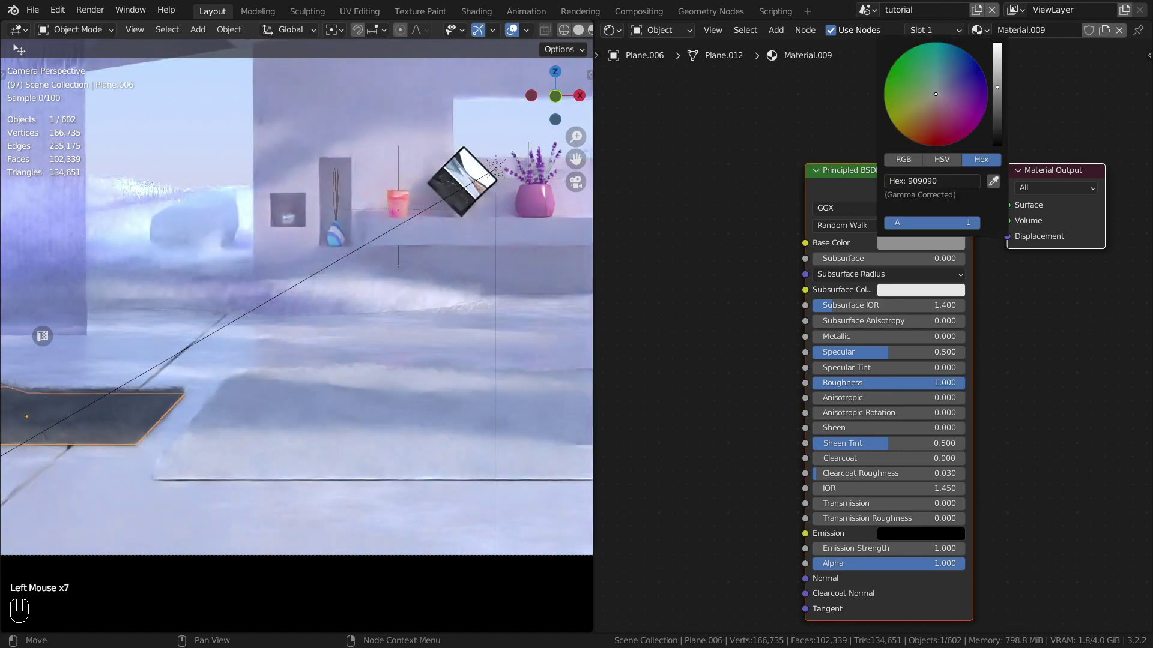
Add a Wave Texture with coordinate and mapping nodes to the outdoor ground's material, feeding Base Color through a ColorRamp.
scroll(300, 252, down, 3)
key(shift+a)
text(wa)
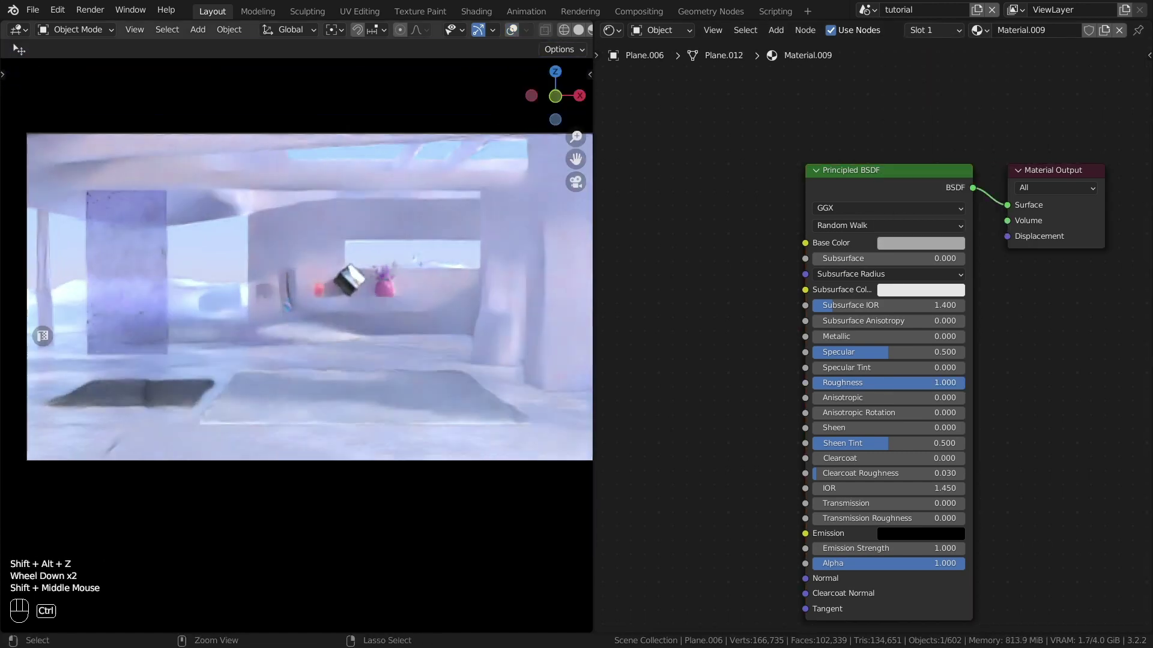
key(Return)
key(ctrl+t)
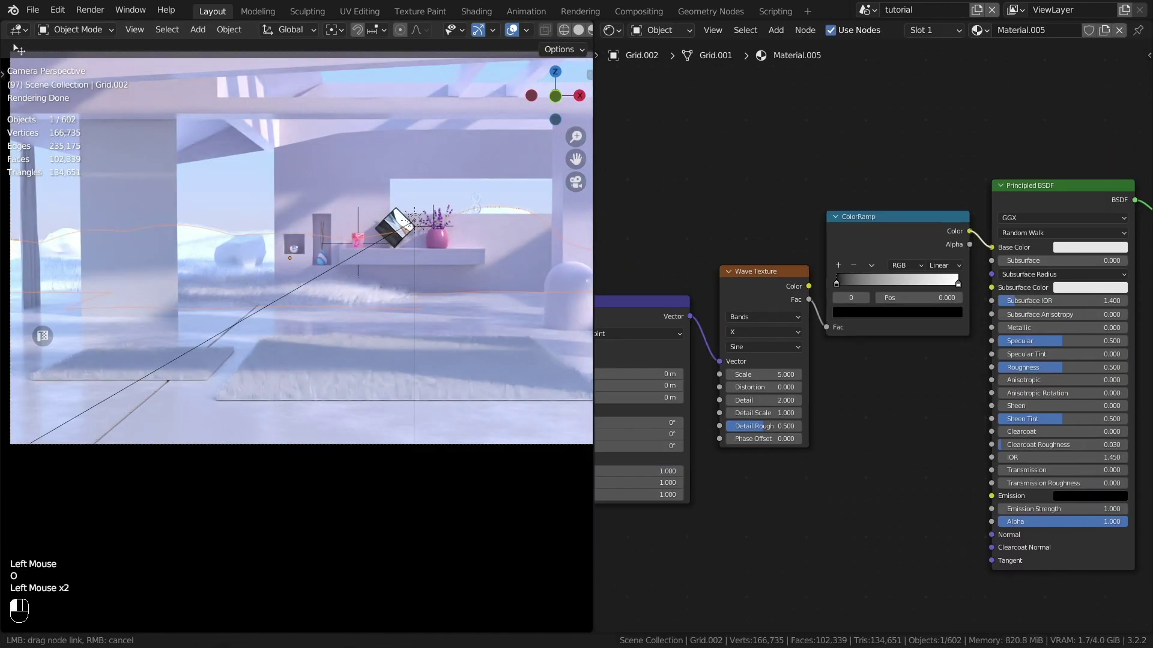
Set the ground's Wave Texture scale to 2 and distortion to 10.
scroll(828, 372, up, 3)
click(759, 374)
text(2)
key(Return)
click(759, 387)
text(10)
key(Return)
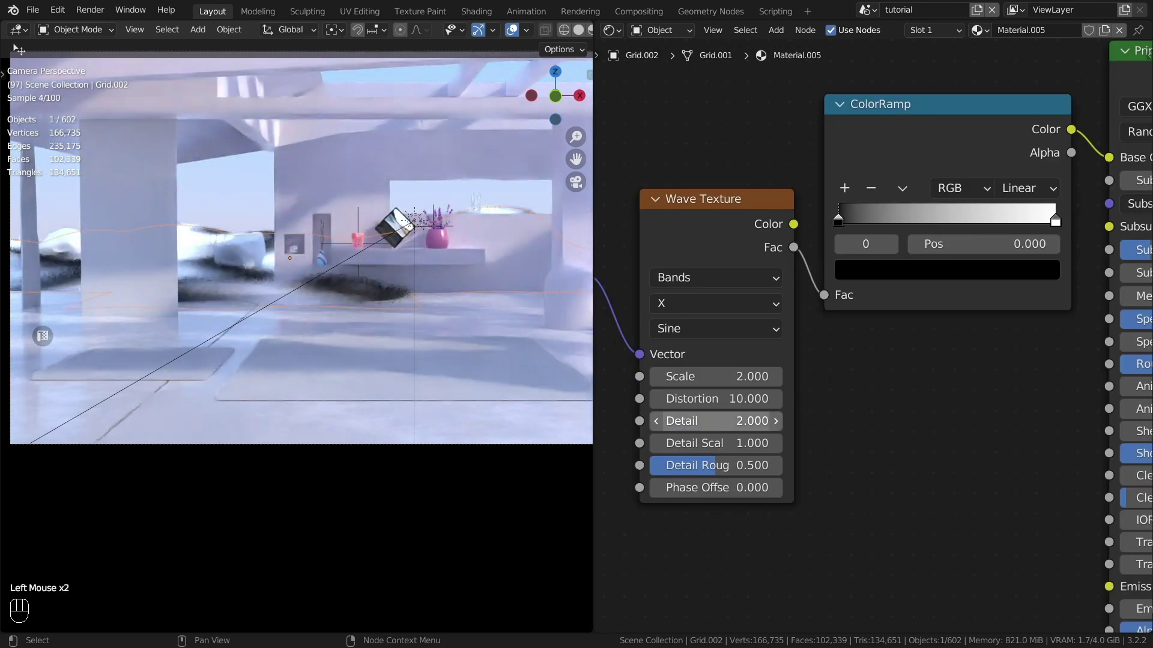
Recolor the ground ColorRamp's stops to pale lavender, using hex D0CBE0 for the end stop.
click(946, 269)
drag(736, 213, 736, 81)
click(640, 269)
text(D0CBE0)
key(Return)
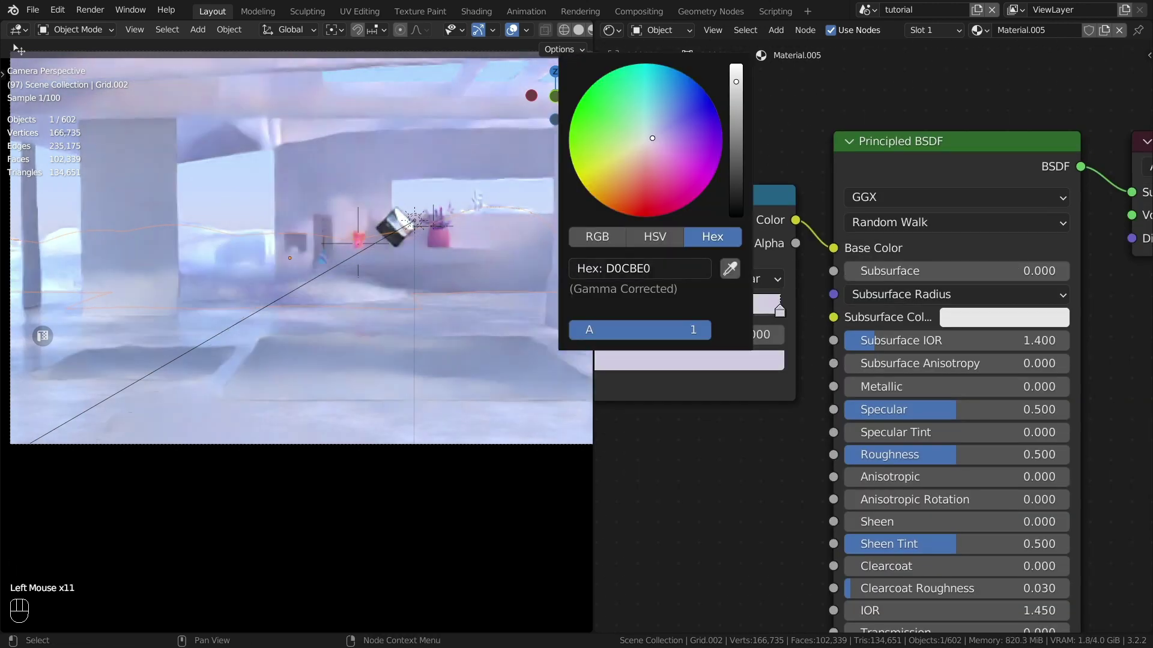
Add two Voronoi Texture nodes and a Noise Texture node between them in the outdoor rock's material.
middle_drag(840, 480, 1003, 501)
scroll(300, 330, up, 3)
shift+middle_drag(300, 330, 360, 337)
scroll(361, 336, up, 1)
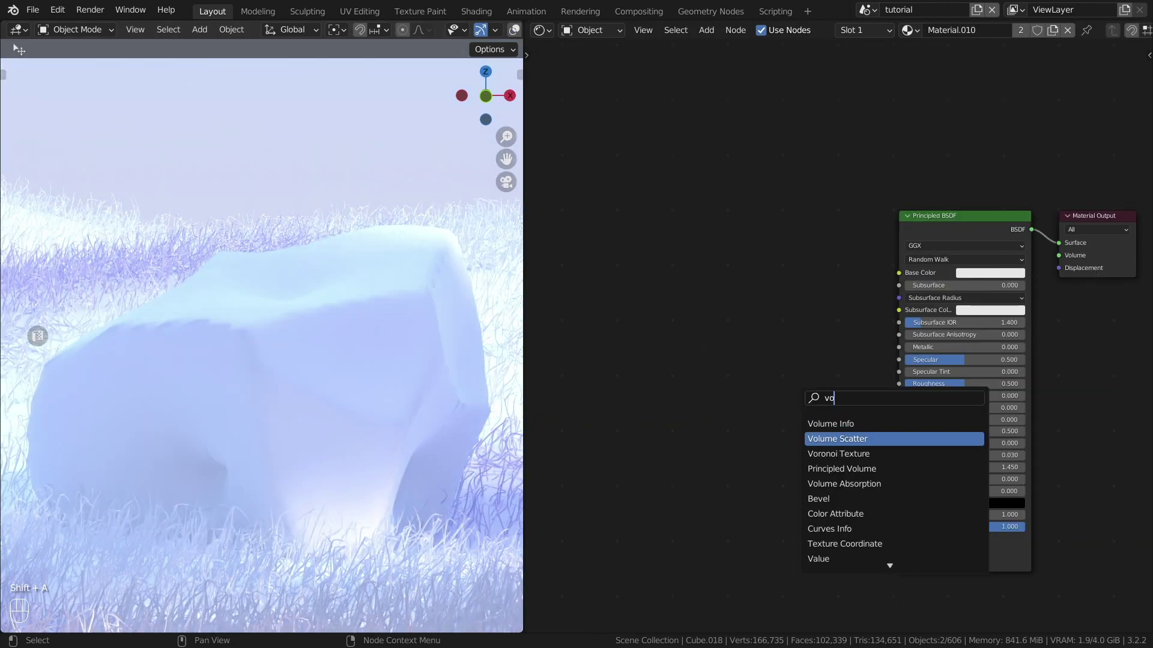
key(Return)
key(shift+d)
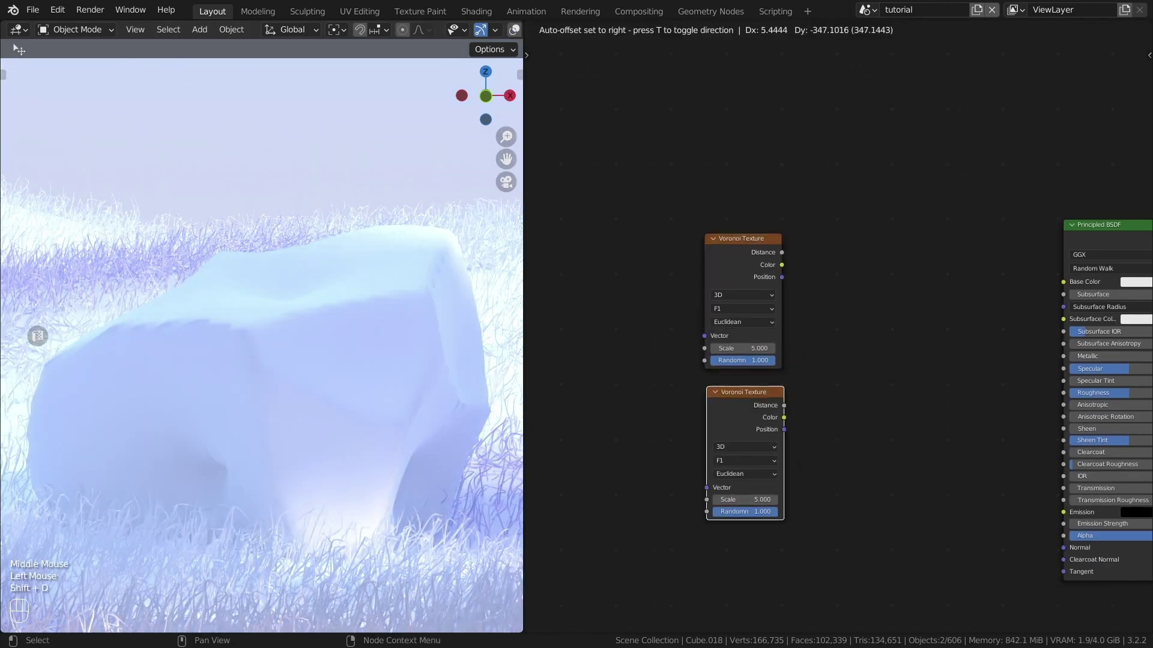
click(966, 390)
key(shift+a)
text(no)
click(907, 424)
Add a Texture Coordinate node without Mapping, linking Object to the upper Voronoi and Camera to the Noise and lower Voronoi.
key(ctrl+t)
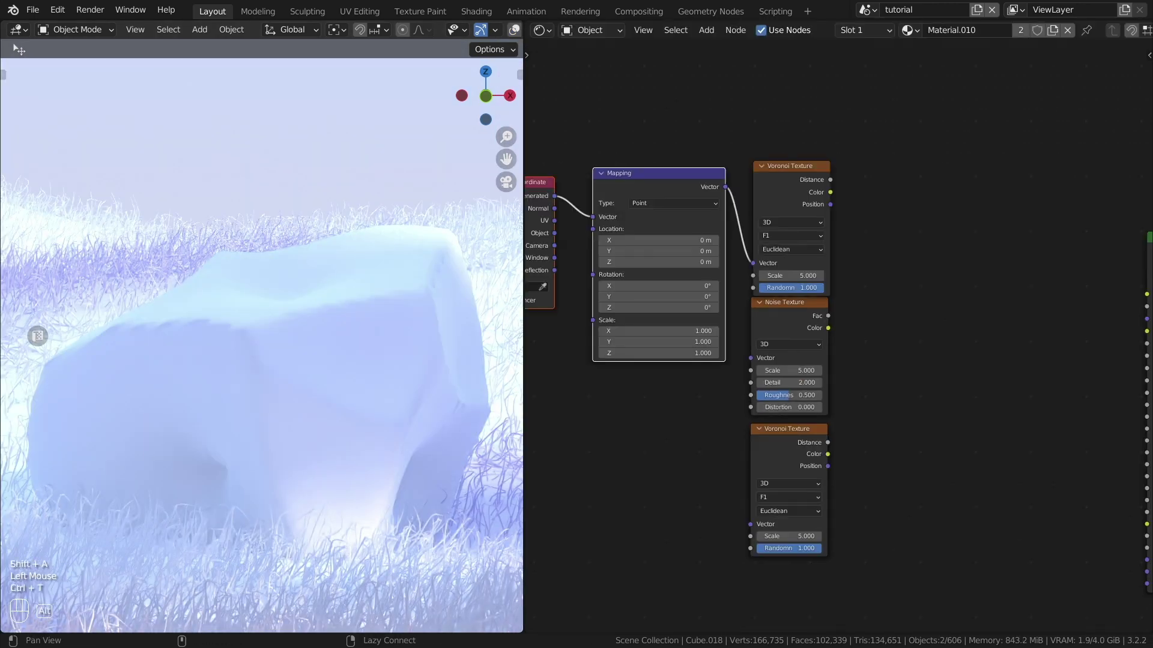
key(x)
drag(680, 342, 810, 222)
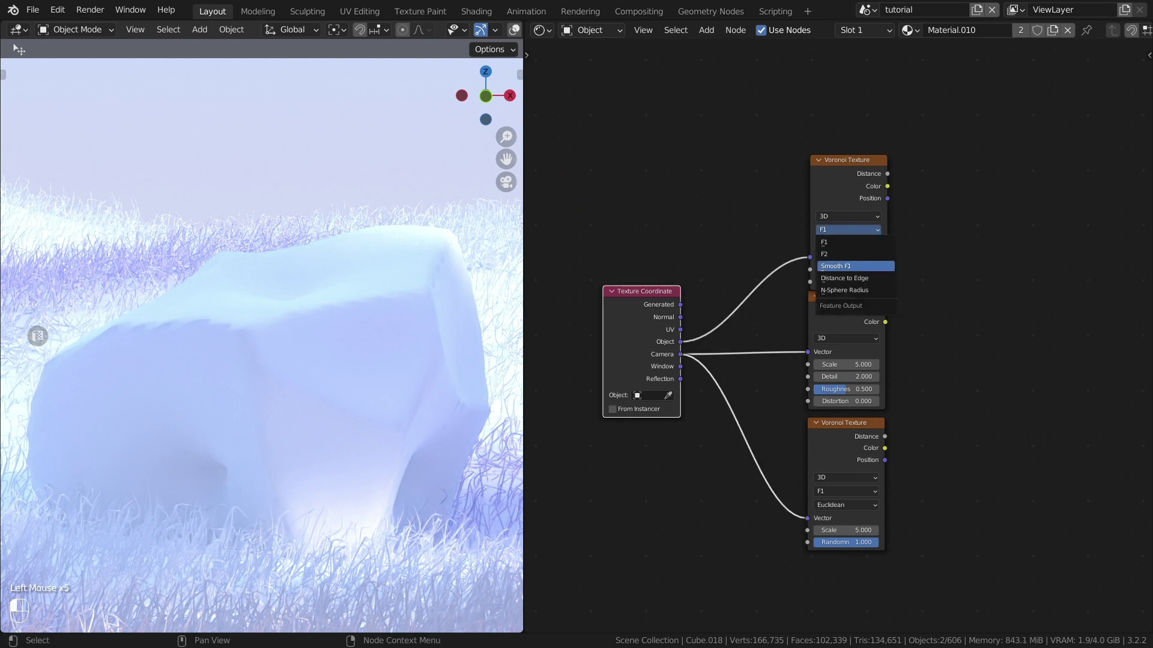
Set the upper Voronoi to Smooth F1, Manhattan, scale 2.5, the Noise scale to 150, and the lower Voronoi to Smooth F1, scale 2, smoothness 0.34.
click(855, 266)
scroll(787, 240, up, 1)
click(786, 209)
click(780, 239)
middle_drag(774, 252, 811, 247)
double_click(822, 219)
text(2)
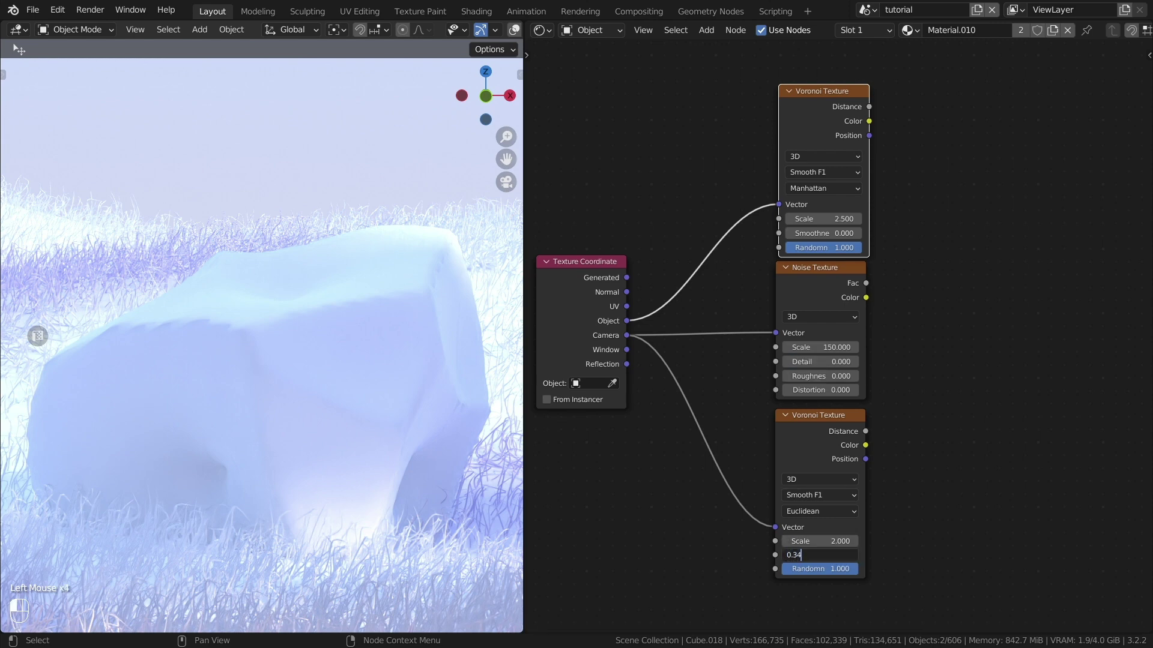
key(Return)
Add a Constant ColorRamp after the upper Voronoi, a Linear ColorRamp with its black stop at 0.331 after the lower one, and a Mix node.
middle_drag(960, 240, 854, 322)
key(shift+a)
text(col)
key(Return)
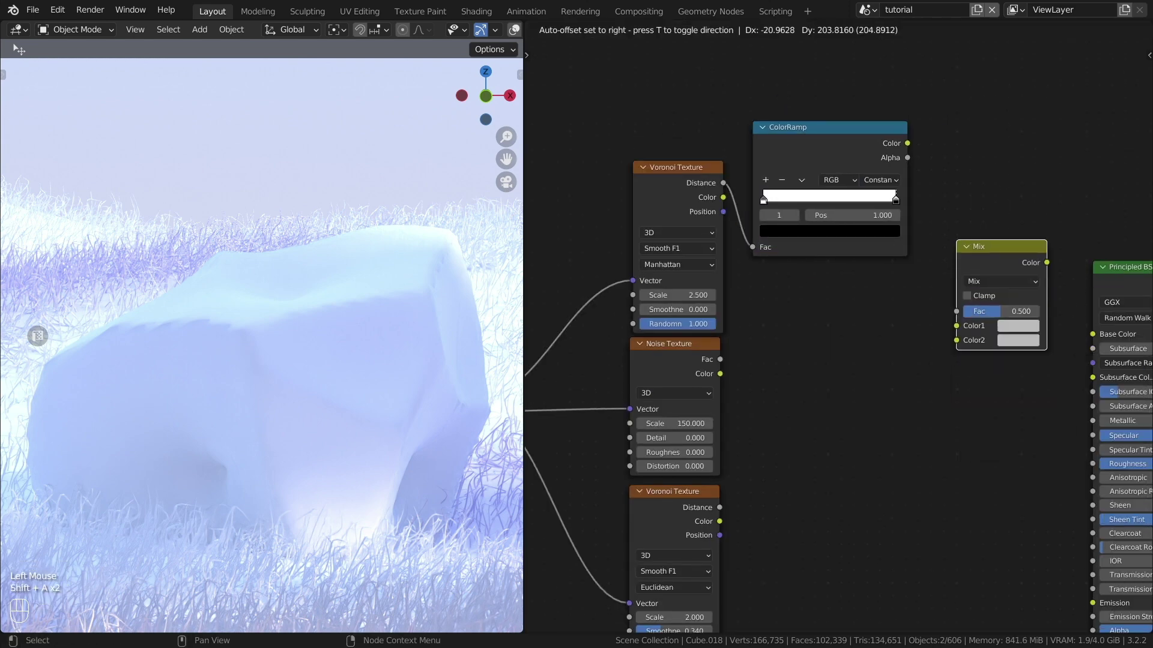
key(shift+d)
click(915, 558)
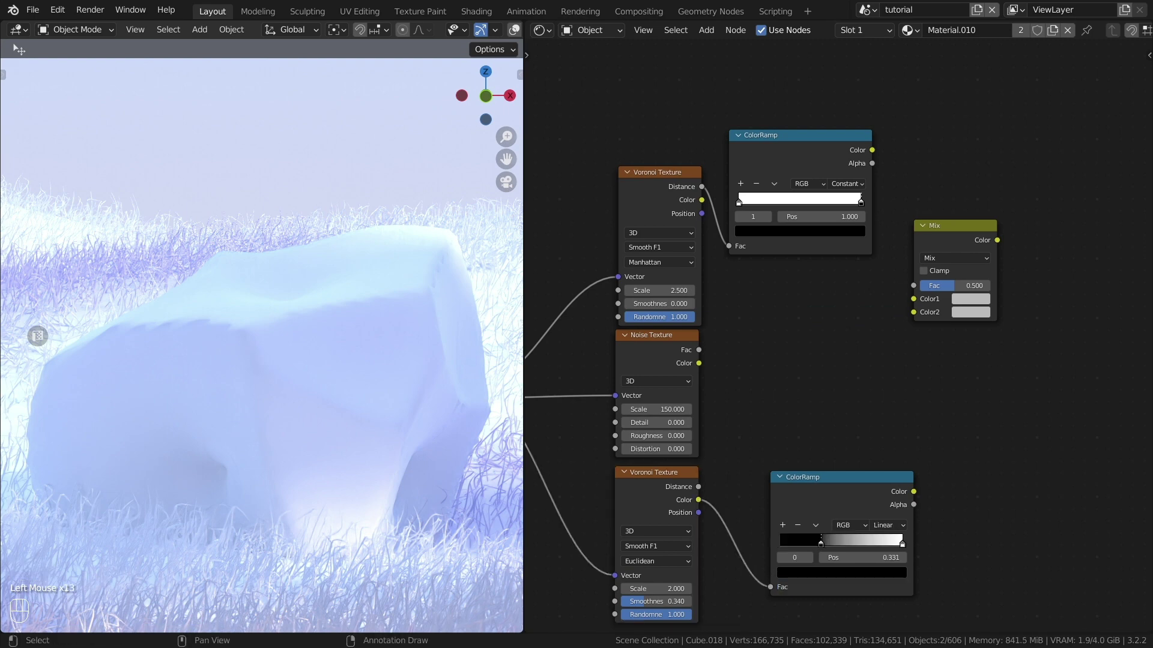
Feed the upper Voronoi's distance, the Noise and the Constant ColorRamp into the Mix node and set its blending to Difference.
drag(780, 135, 783, 87)
drag(702, 187, 913, 285)
click(954, 258)
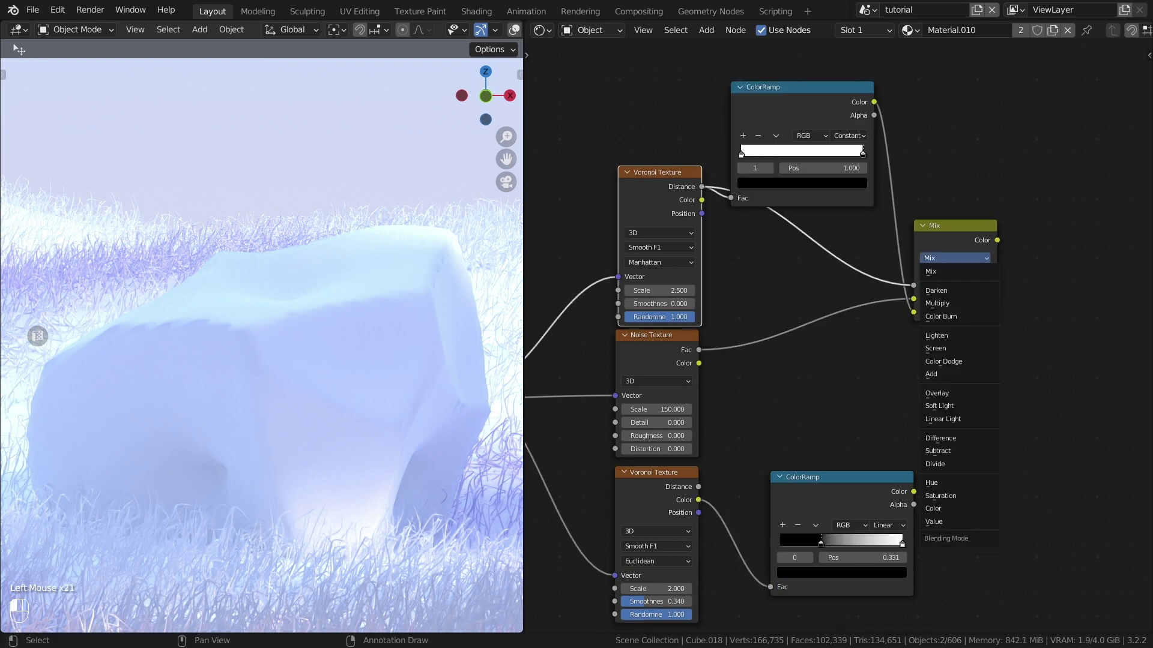
click(940, 438)
Duplicate the Difference mix node and set the copy's blending mode to Subtract.
middle_drag(1021, 180, 818, 196)
key(shift+d)
click(878, 360)
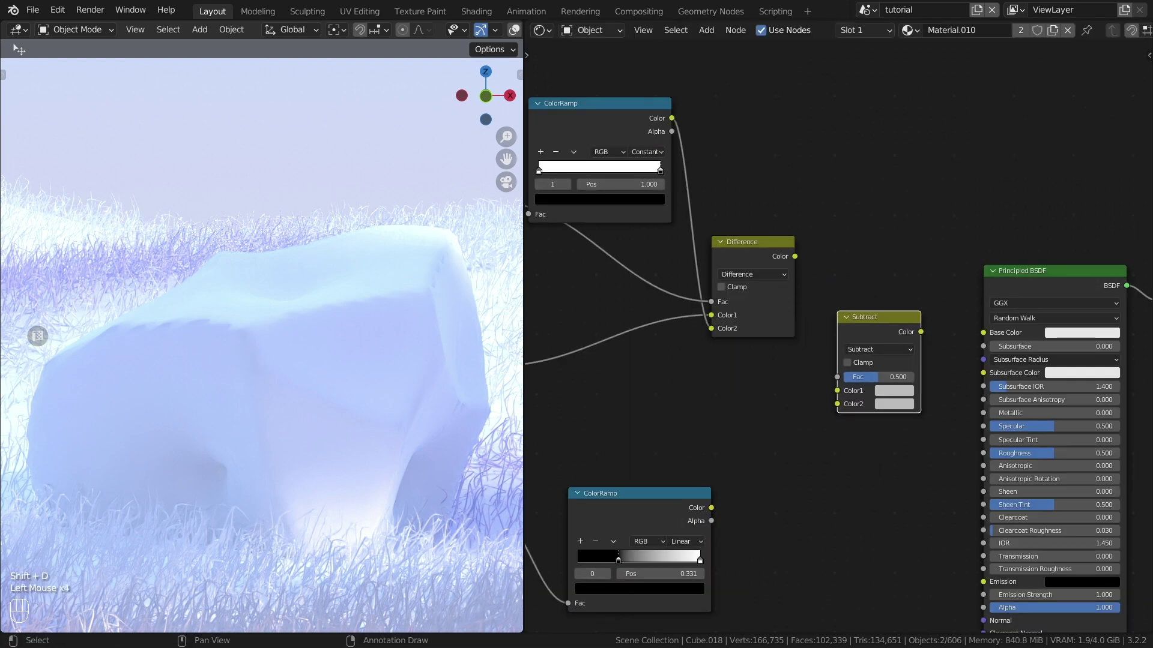
Add a Bump node with strength 0.2, connecting the lower ColorRamp to its Height and its Normal to the Principled BSDF.
middle_drag(891, 517, 774, 474)
key(shift+a)
text(bump)
key(Return)
click(798, 475)
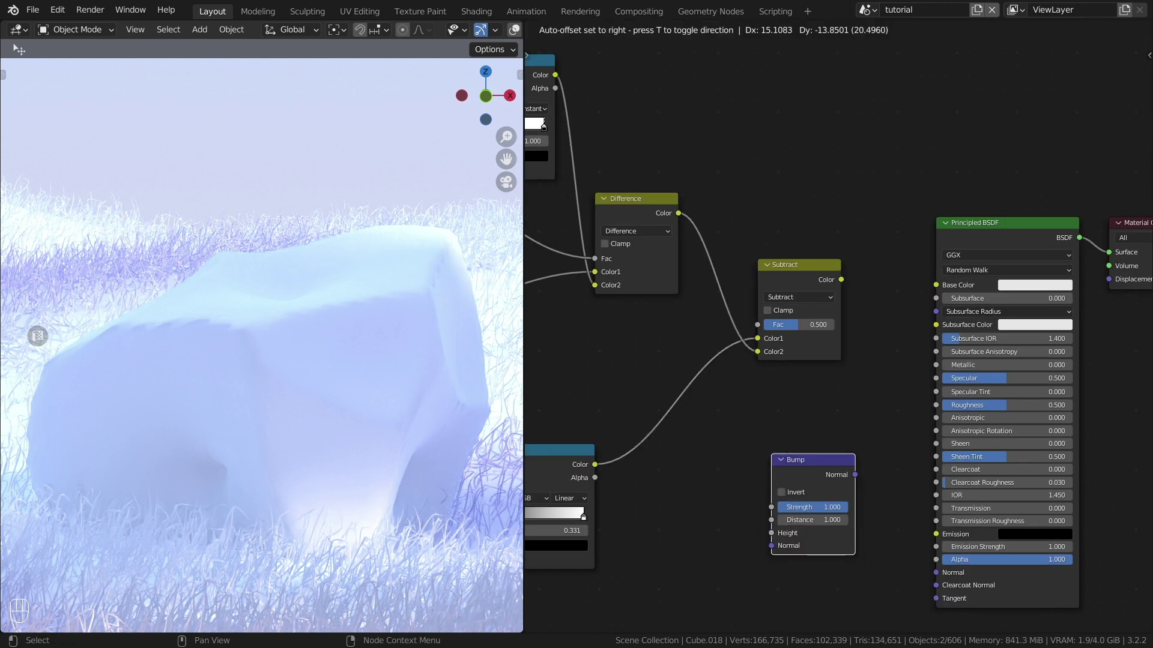
drag(595, 465, 779, 536)
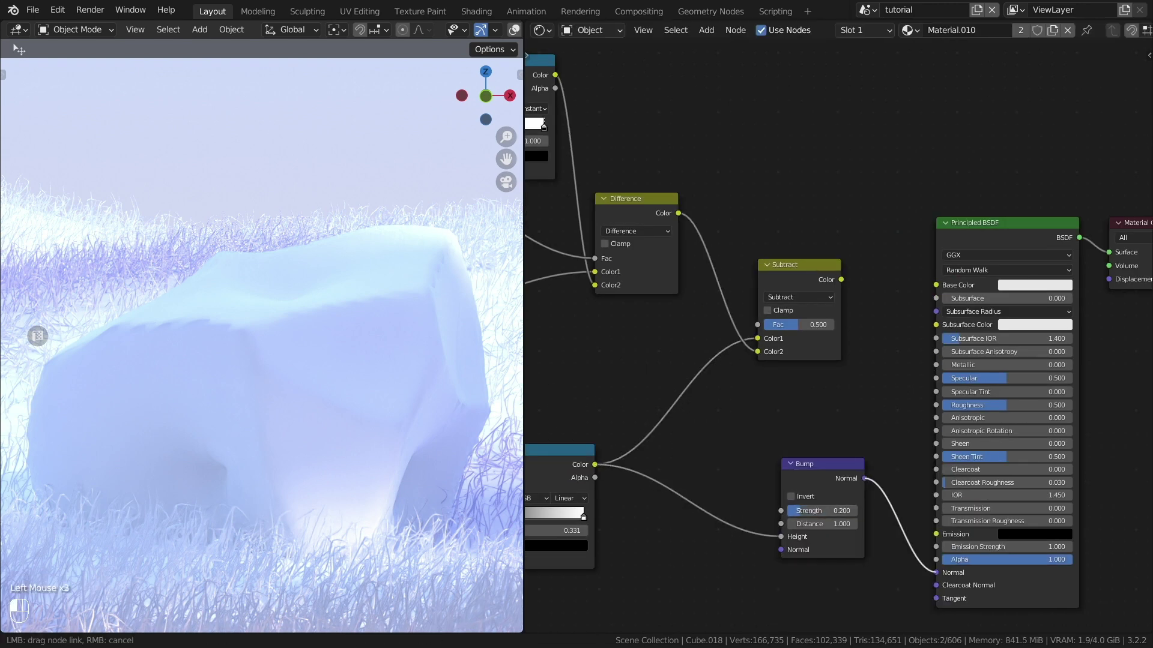
Route the Subtract output through a ColorRamp into Base Color and into a Displacement node with scale 0.05.
click(798, 336)
click(865, 388)
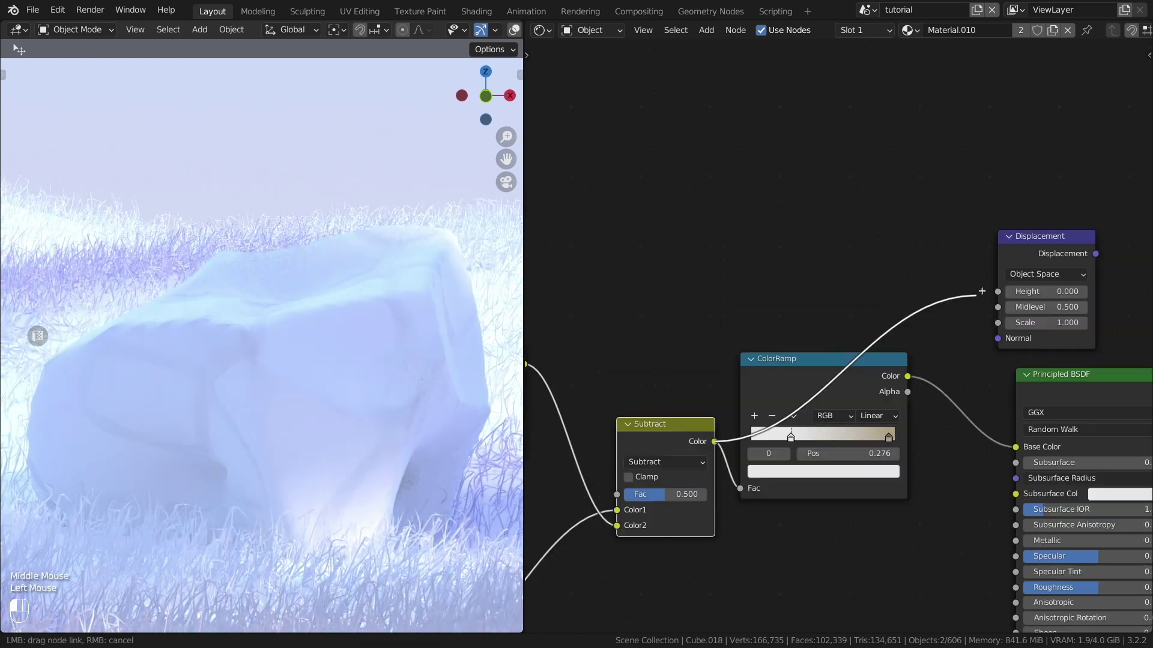
middle_drag(961, 180, 789, 186)
click(874, 325)
text(0.5)
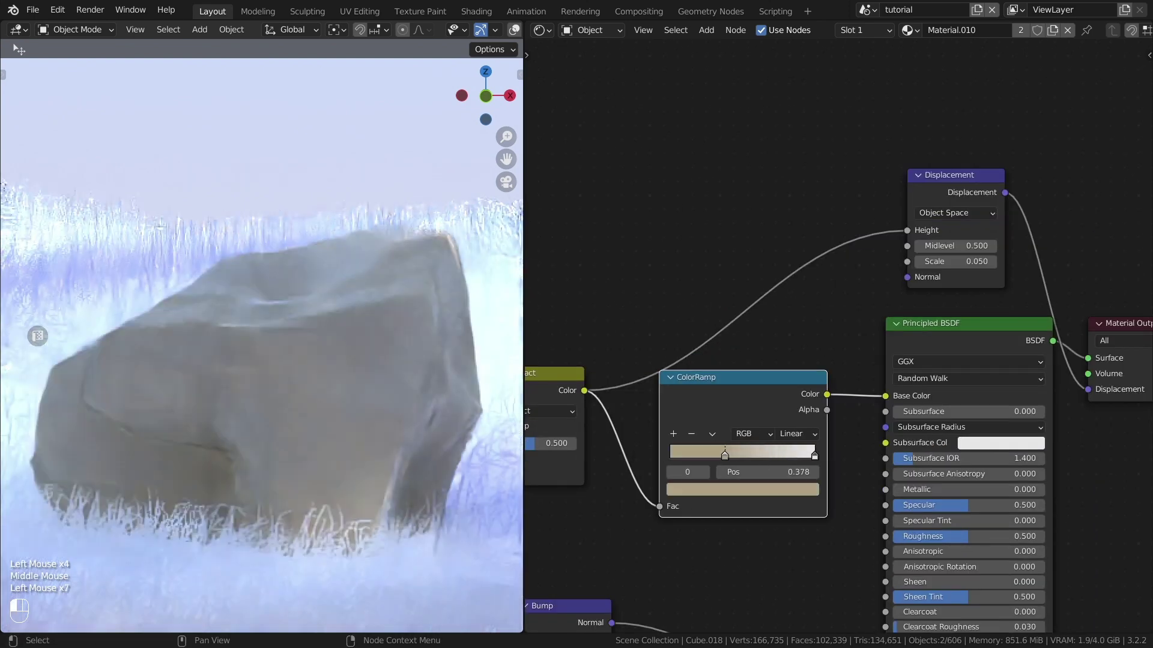
Move the tan stop of the rock's ColorRamp to 0.240 and save the file.
drag(710, 455, 705, 455)
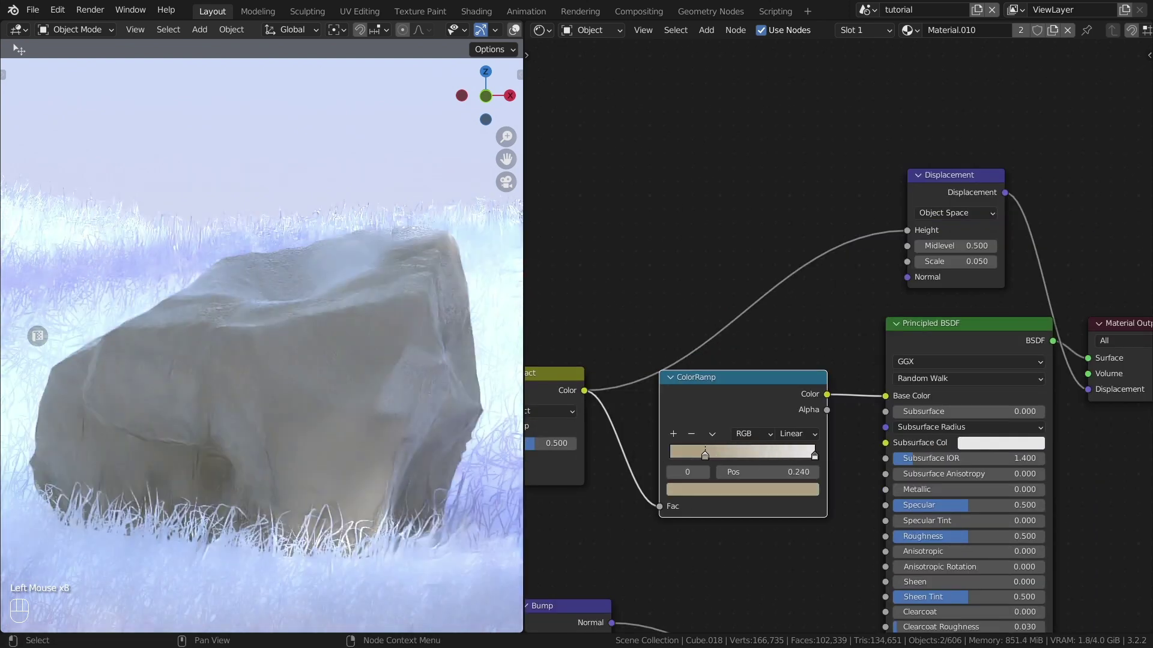
click(742, 489)
scroll(262, 337, down, 4)
key(ctrl+s)
click(742, 489)
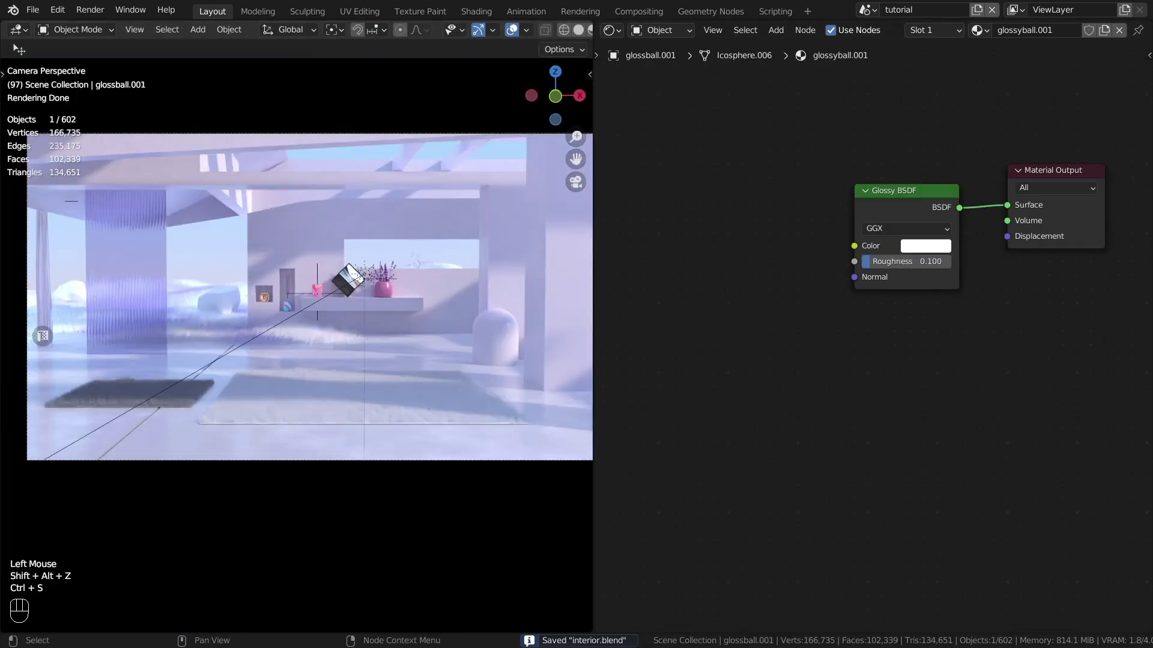
Examine the shader setups of the glossy ball, the glass cup and the glass rings, and save the file.
scroll(210, 307, up, 4)
shift+middle_drag(211, 307, 262, 449)
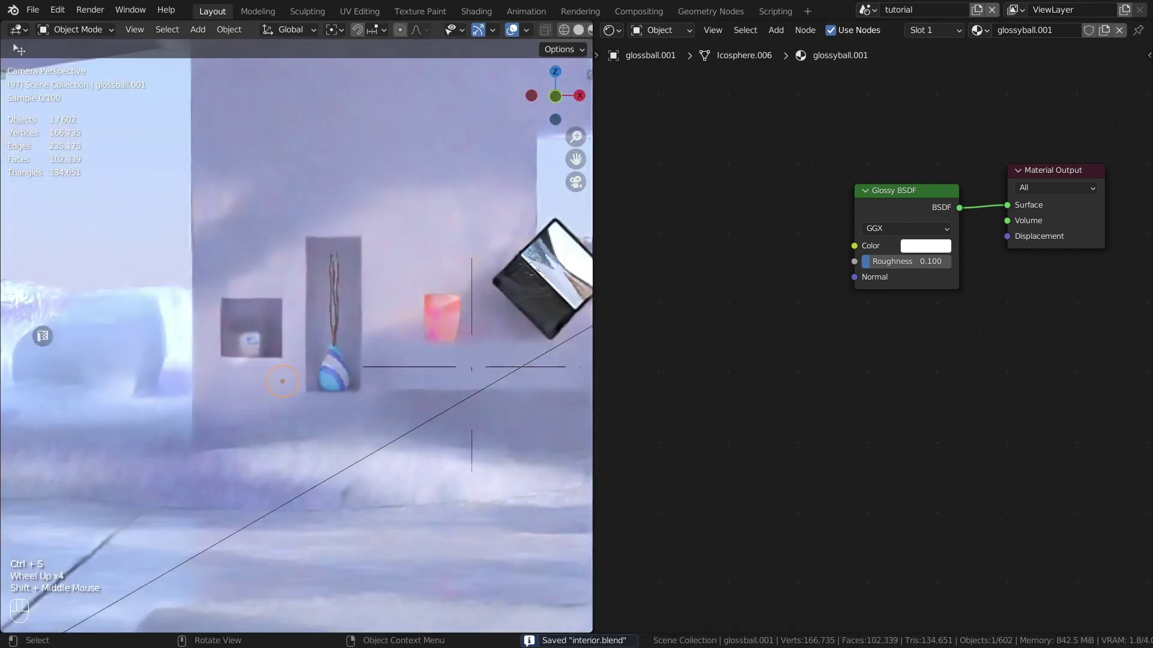
scroll(261, 448, up, 3)
scroll(271, 388, up, 3)
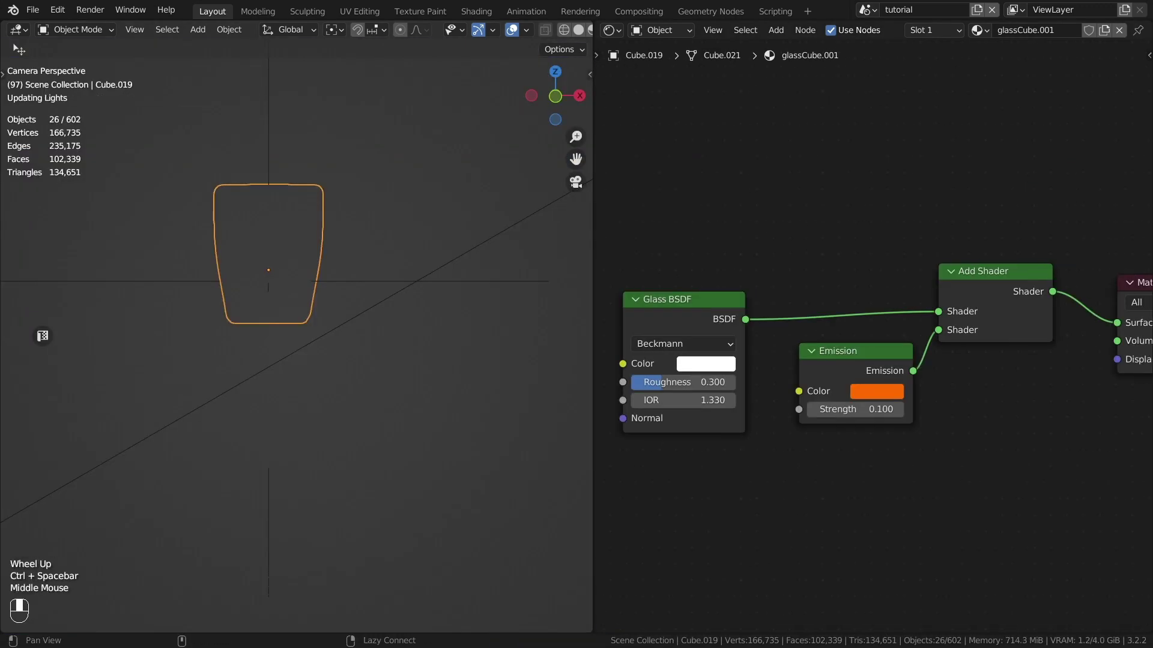
scroll(870, 348, down, 1)
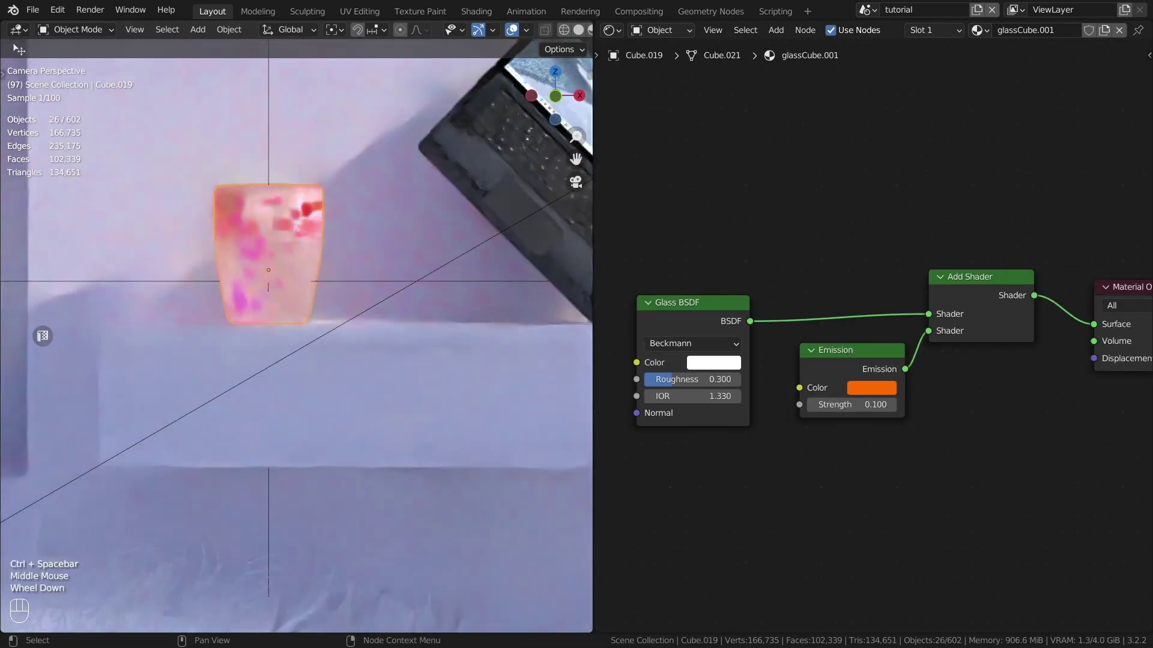
middle_drag(870, 349, 829, 348)
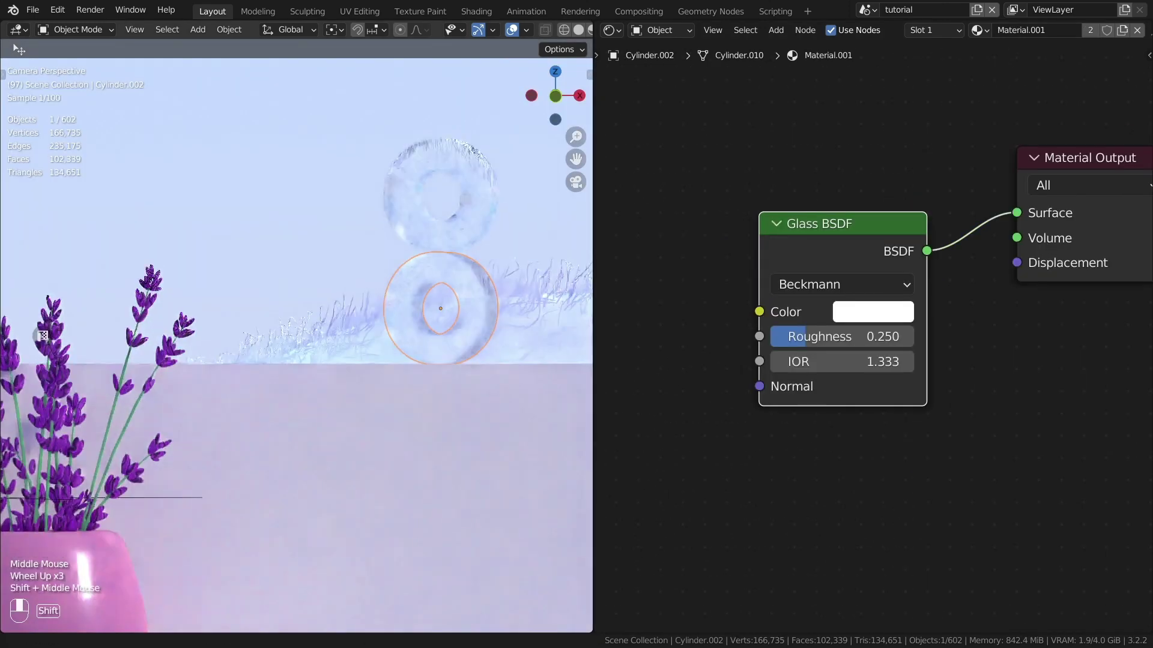
shift+middle_drag(294, 360, 294, 390)
scroll(294, 390, up, 1)
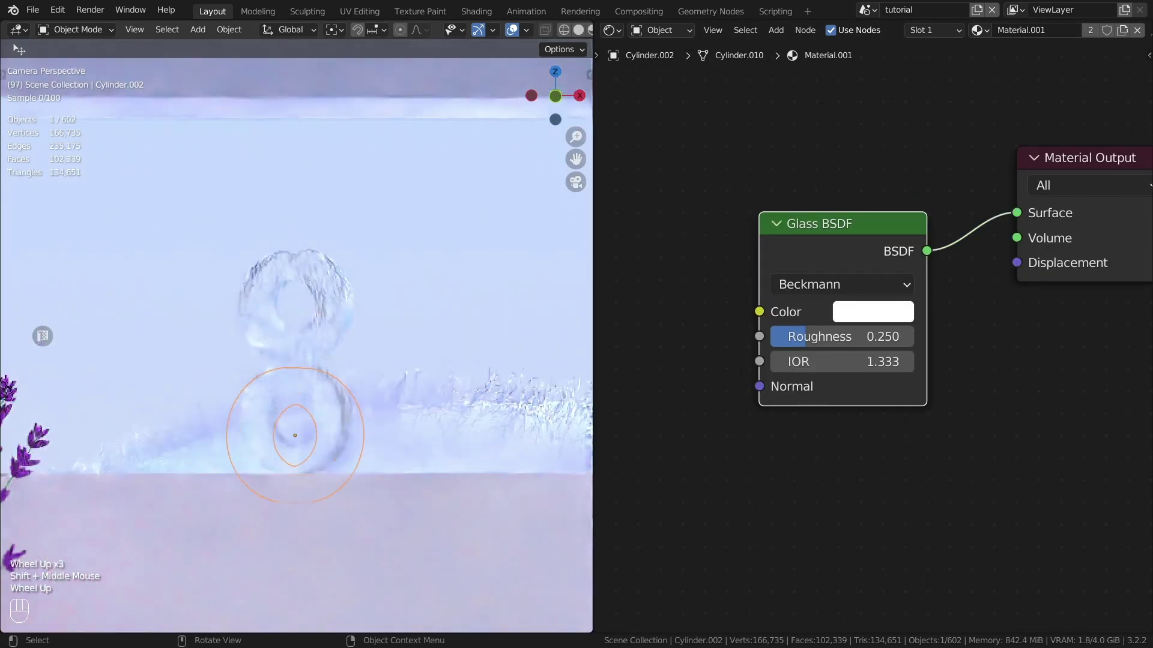
key(ctrl+s)
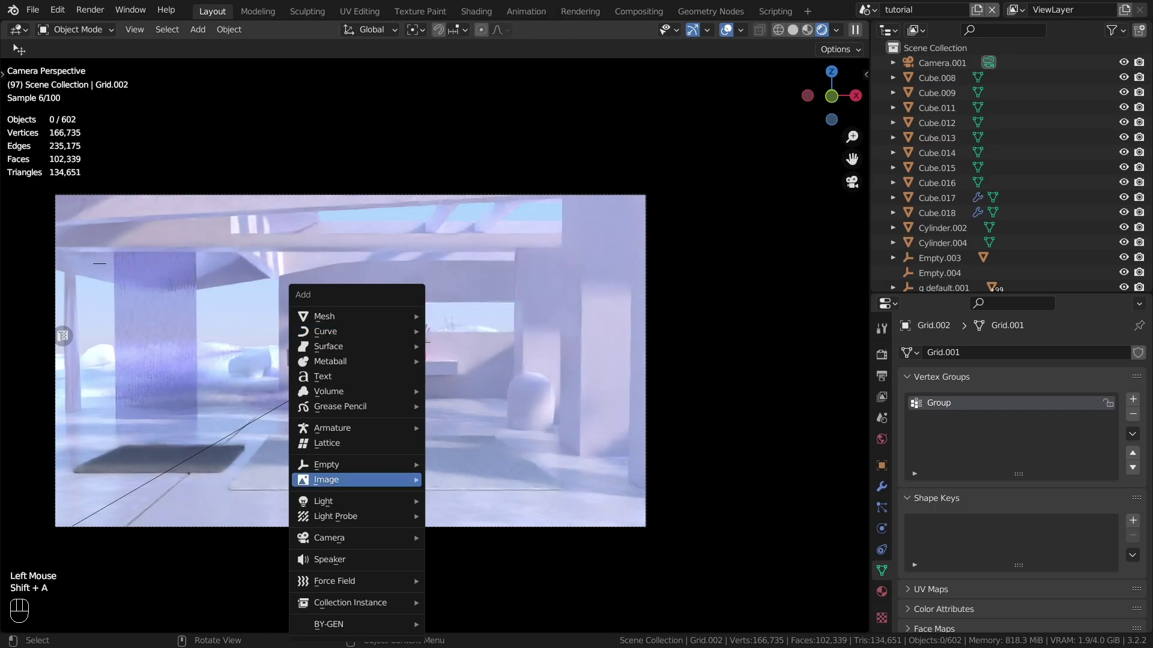
Add a point light and move it about 8.11 m along X and along Y to a spot in front of the shelf.
mouse_move(357, 501)
click(459, 501)
key(g)
key(y)
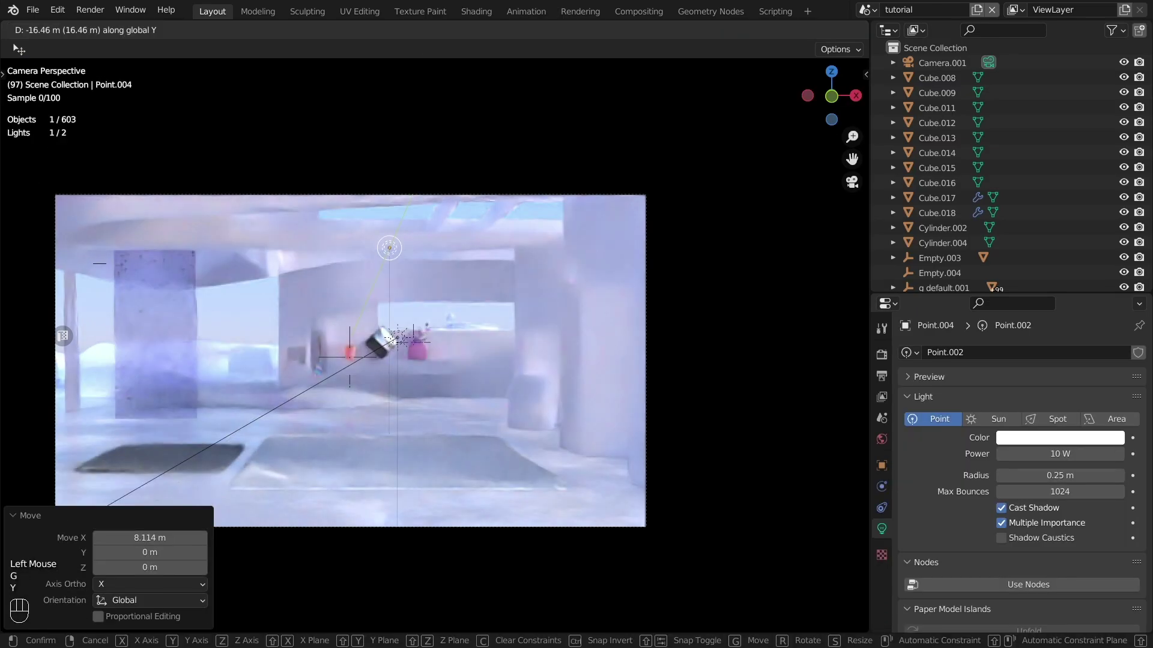
click(389, 361)
Change the point light's color and disable its Glossy ray visibility.
click(1060, 438)
click(1036, 259)
click(881, 465)
scroll(1020, 480, down, 3)
click(1007, 549)
Duplicate the point light, placing the copy near the far pillar beside the glass panel and raising it about 0.47 m.
key(shift+d)
key(z)
click(389, 360)
Duplicate the light again along Y to the opening beside the glass panel and disable the copy's Transmission ray visibility.
key(shift+d)
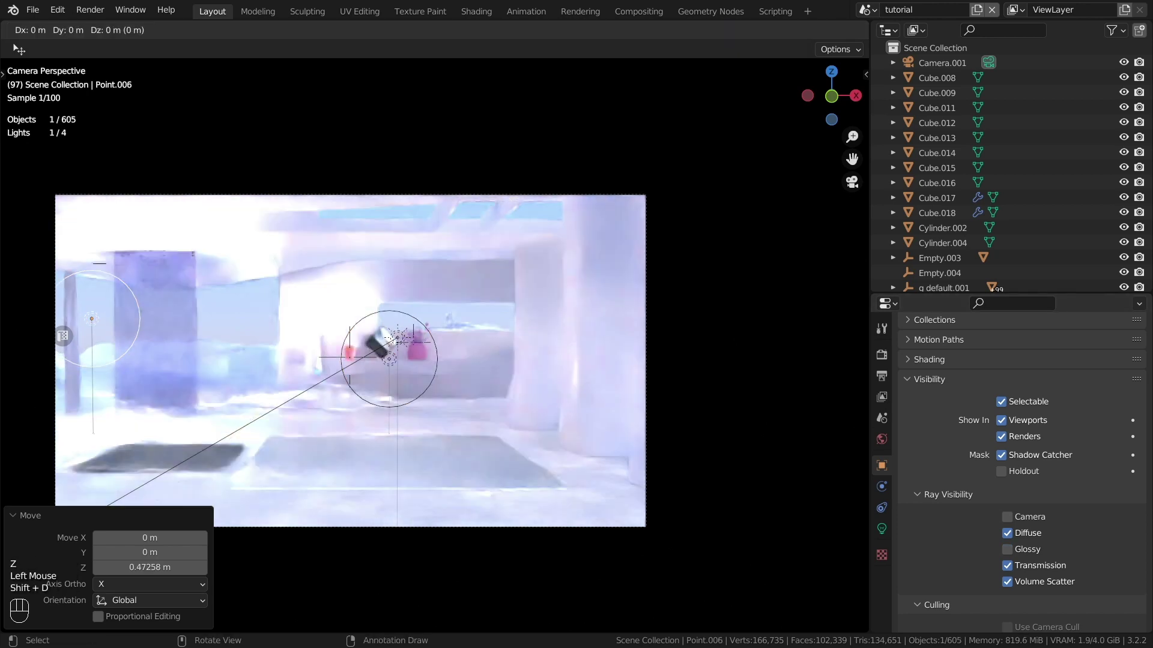
key(y)
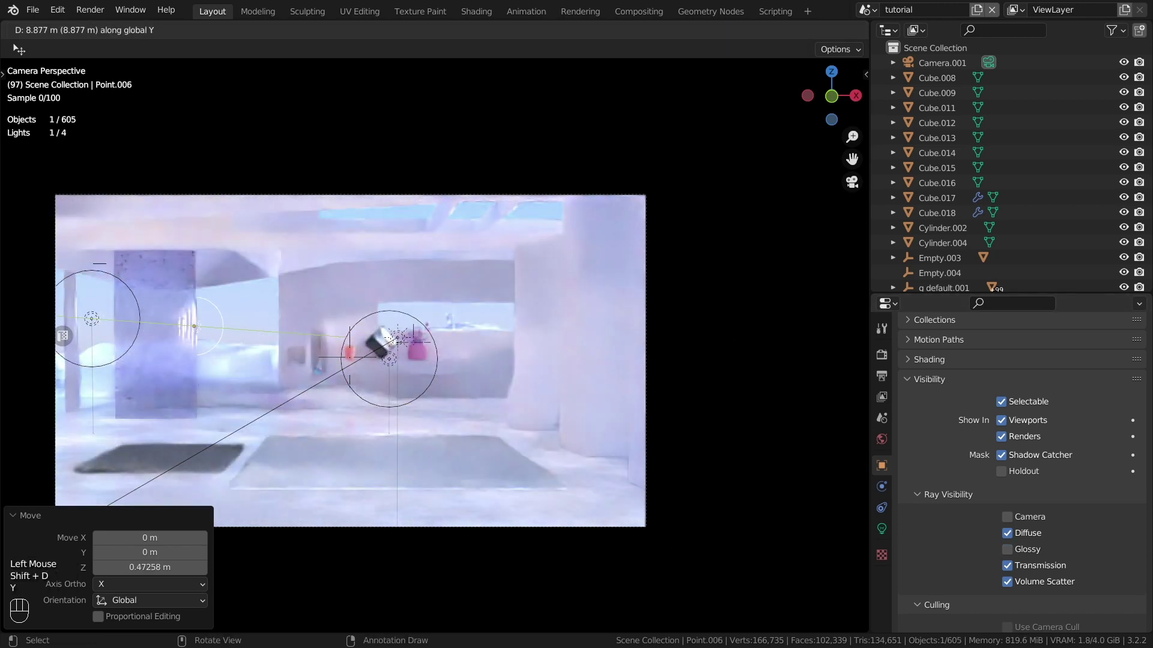
click(236, 335)
scroll(1021, 481, down, 2)
click(1007, 470)
Duplicate this light about 8.86 m along X and move the copy about -4.88 m along Y.
key(shift+d)
key(x)
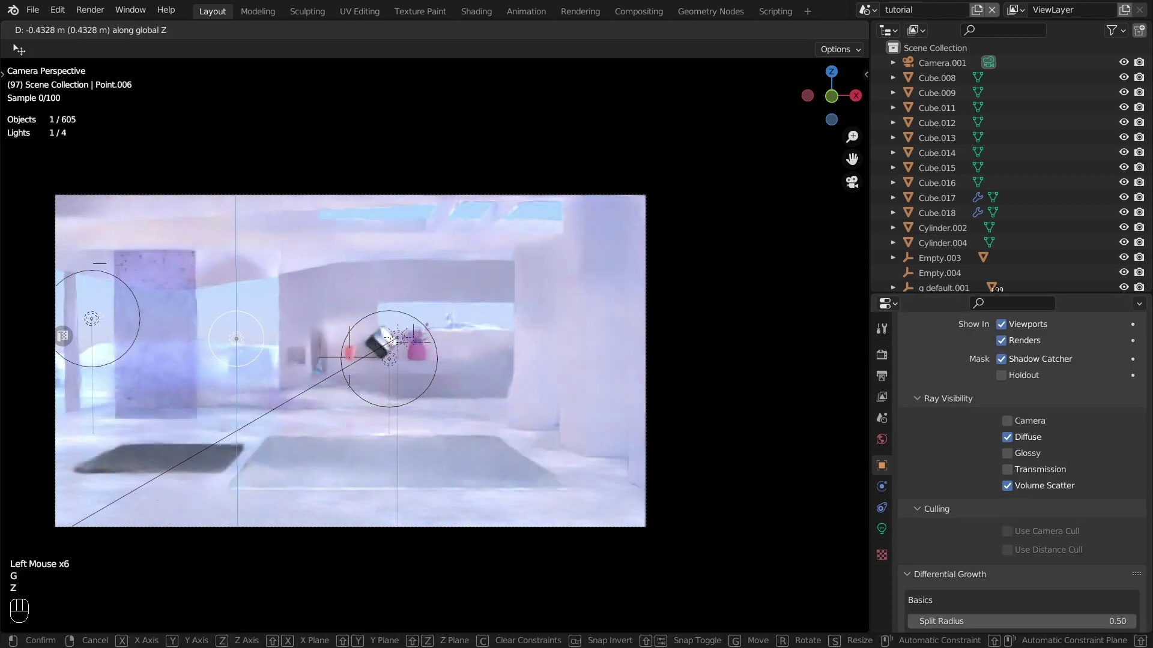
click(482, 334)
key(g)
key(y)
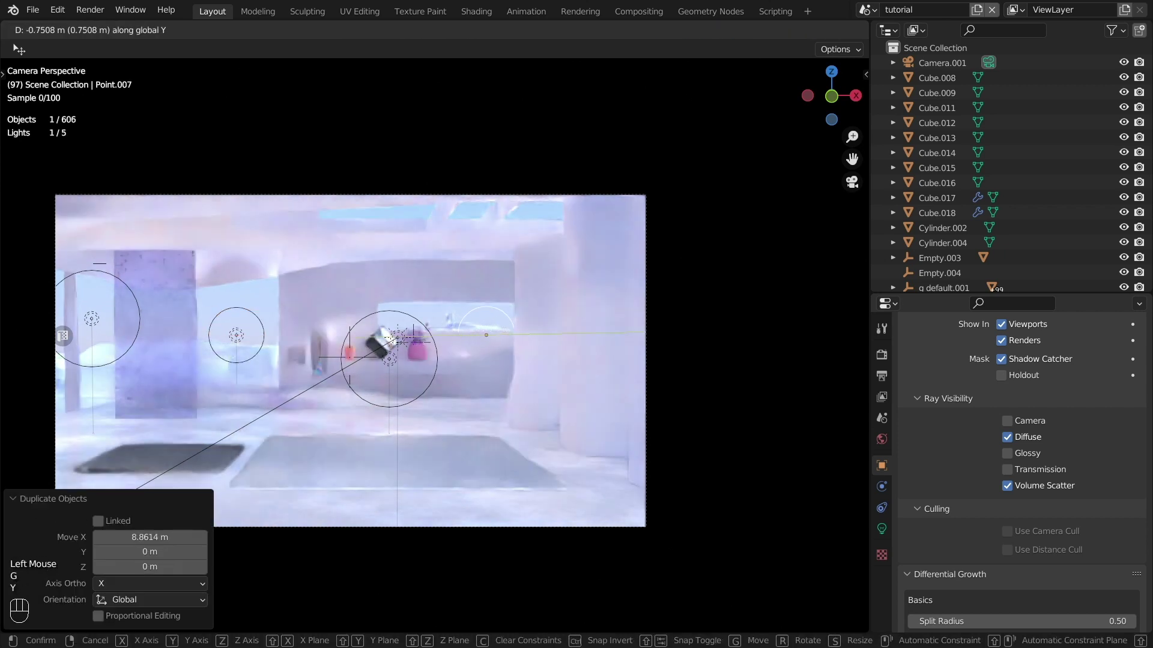
click(390, 339)
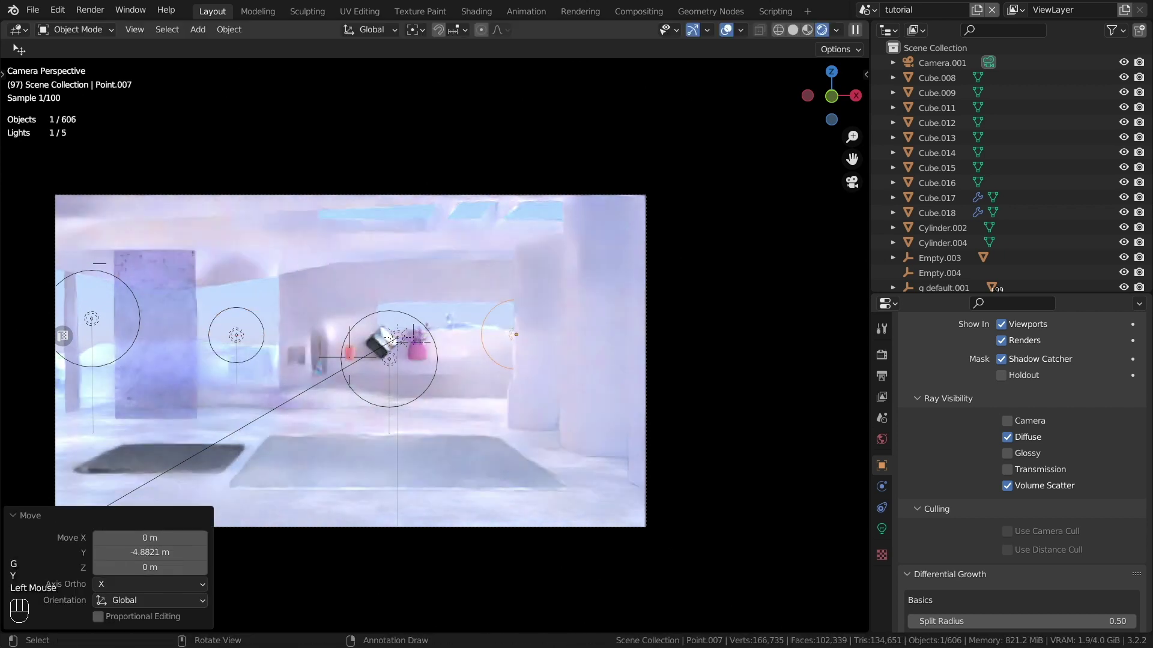
Move the point light beside the glass panel about 0.84 m along X and save the file.
key(g)
key(x)
click(420, 339)
key(ctrl+s)
key(ctrl+s)
Maximize the viewport, center the rendered camera frame in it and save the file.
shift+middle_drag(360, 360, 413, 354)
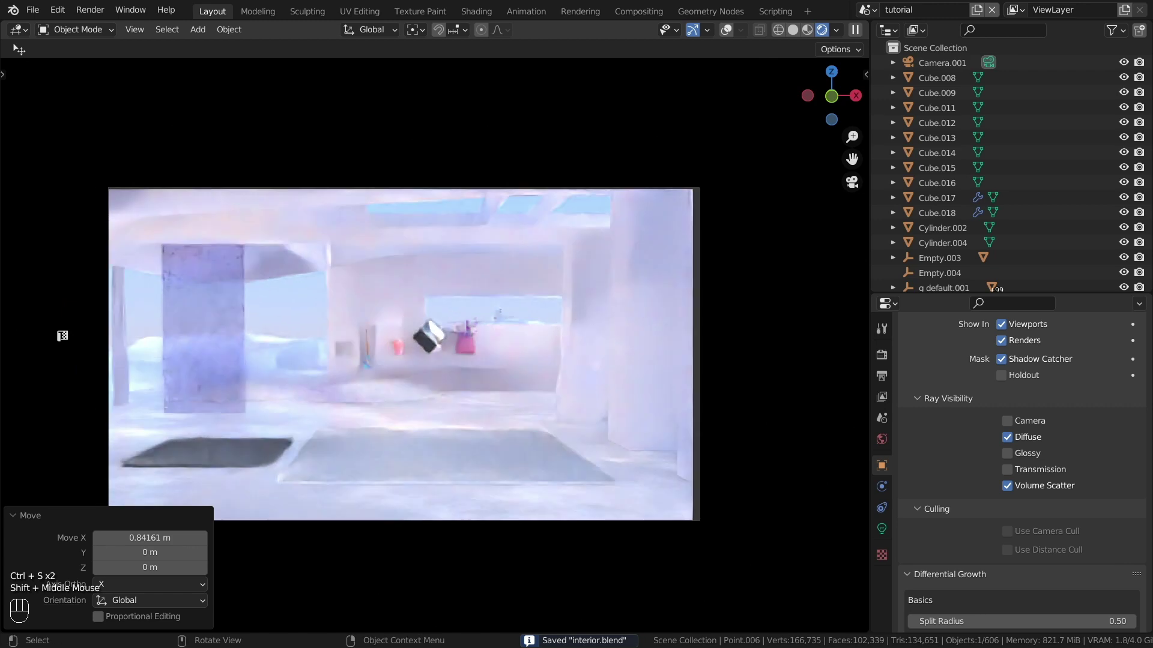
key(ctrl+space)
shift+middle_drag(540, 336, 571, 325)
click(27, 515)
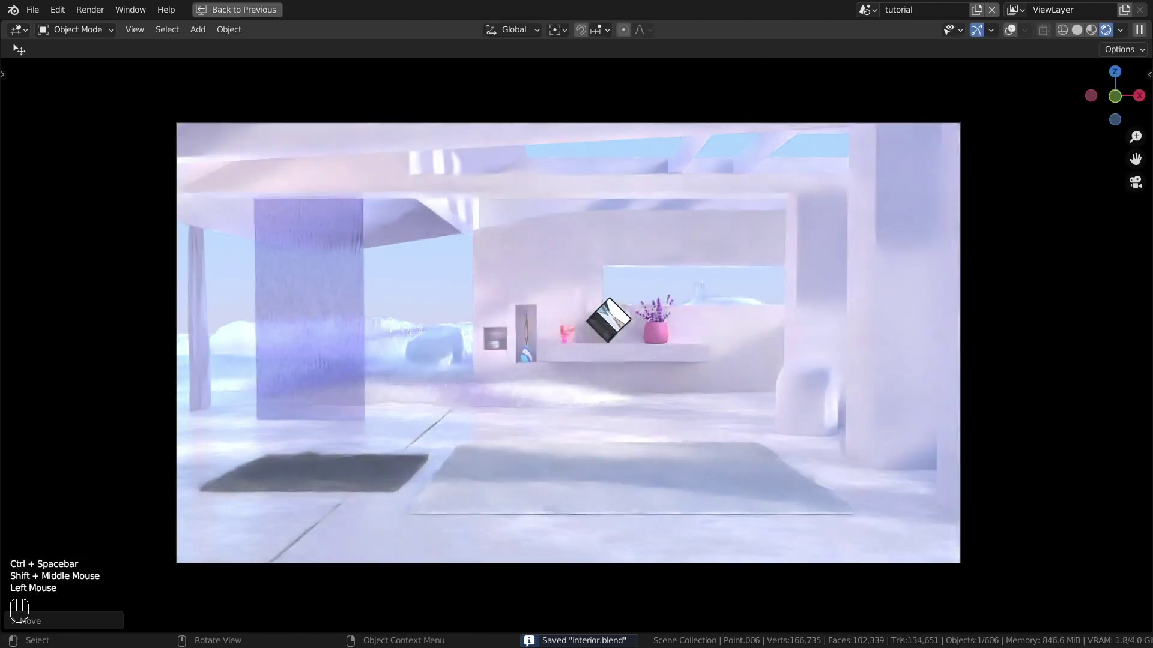
scroll(576, 342, up, 1)
key(ctrl+s)
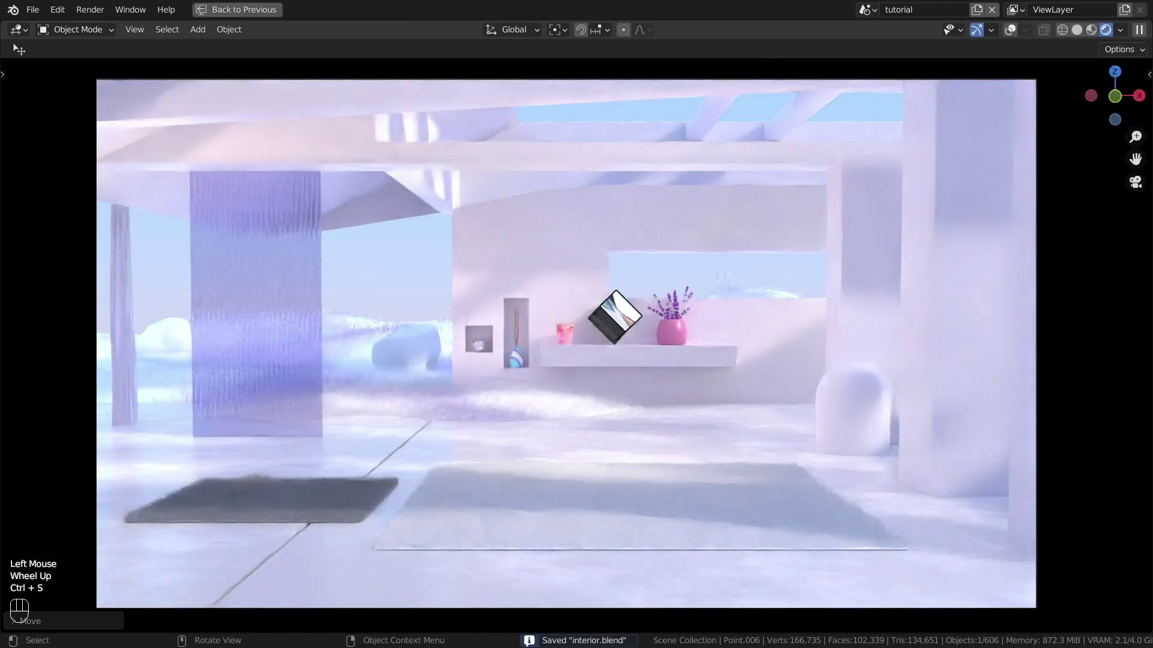